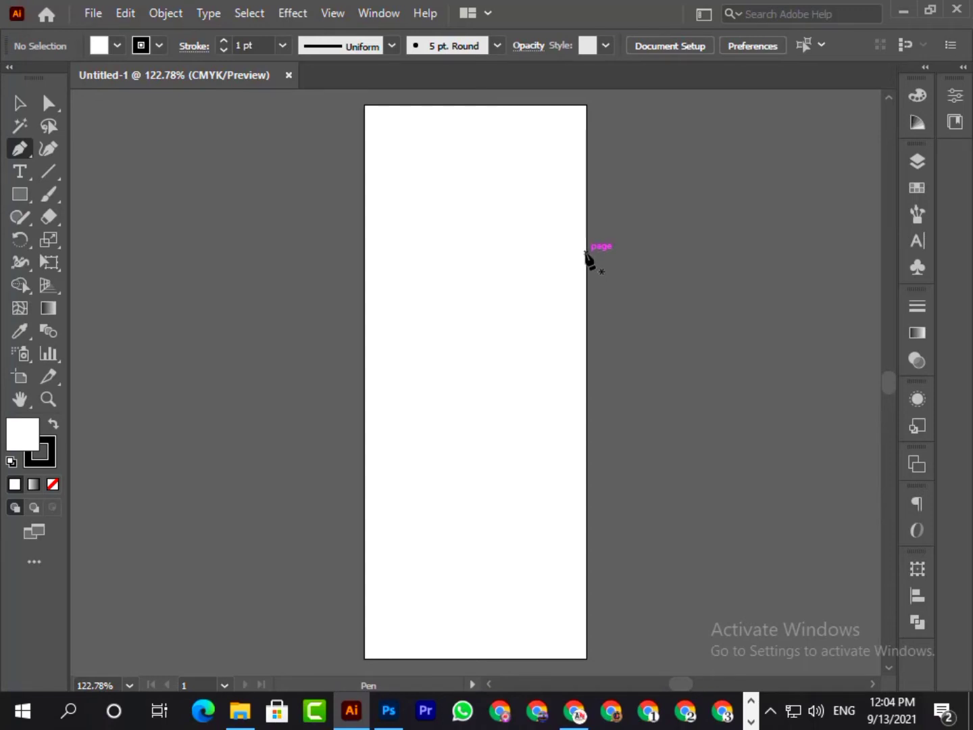
# - Draw a closed Pen shape covering the artboard's lower part, its curved top edge rising from the left side to the right
pyautogui.click(587, 254)
pyautogui.moveTo(365, 348); pyautogui.dragTo(245, 335)
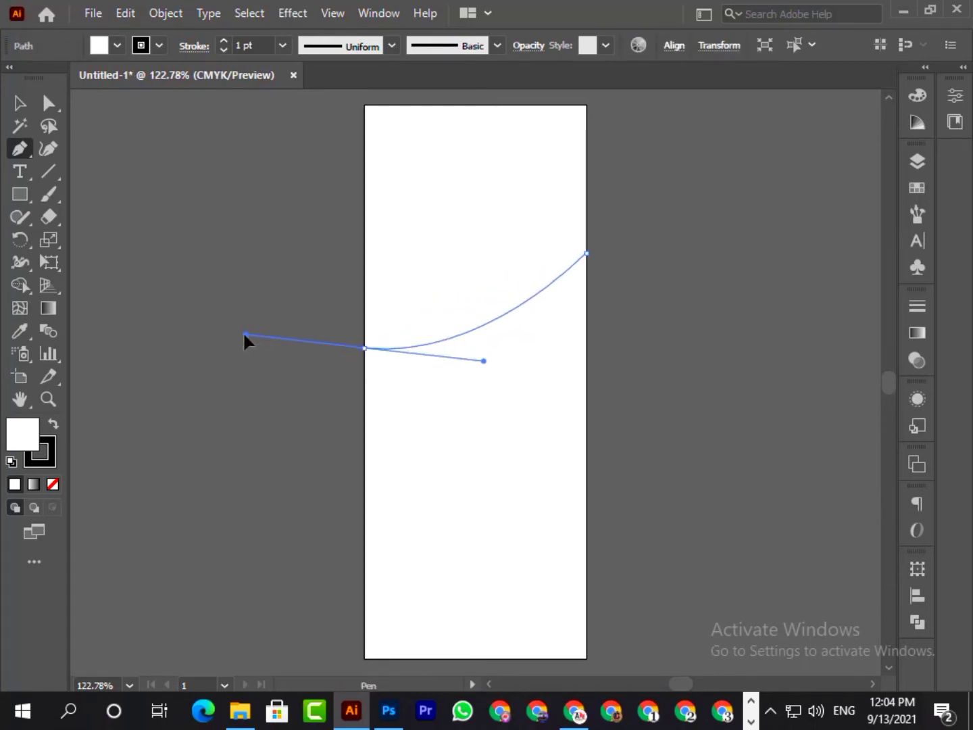
pyautogui.click(364, 659)
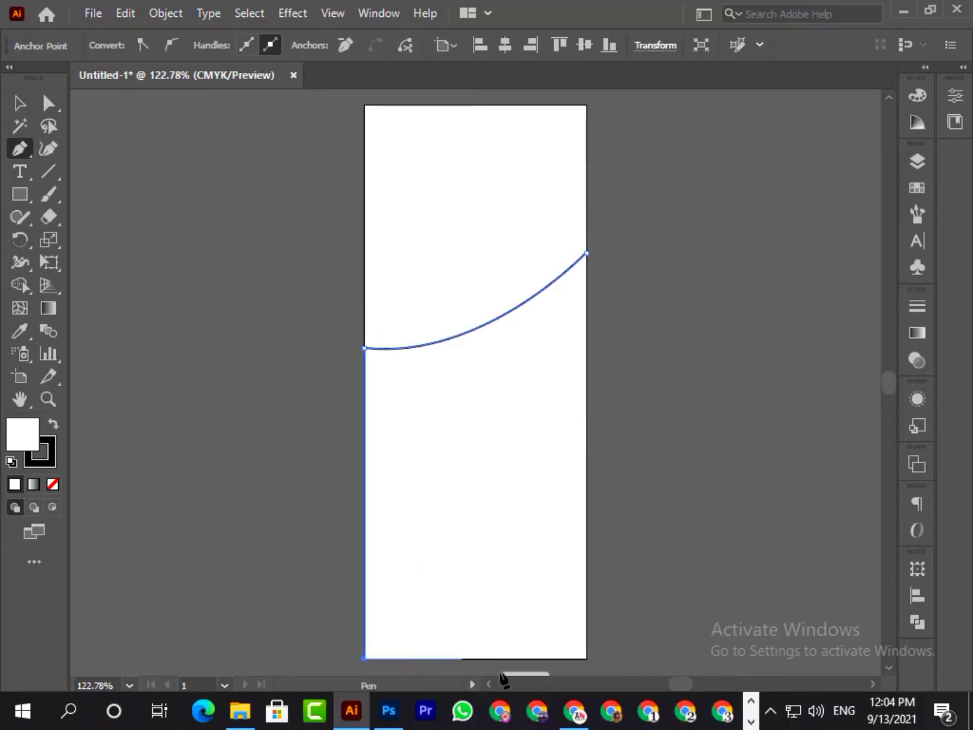
pyautogui.click(587, 659)
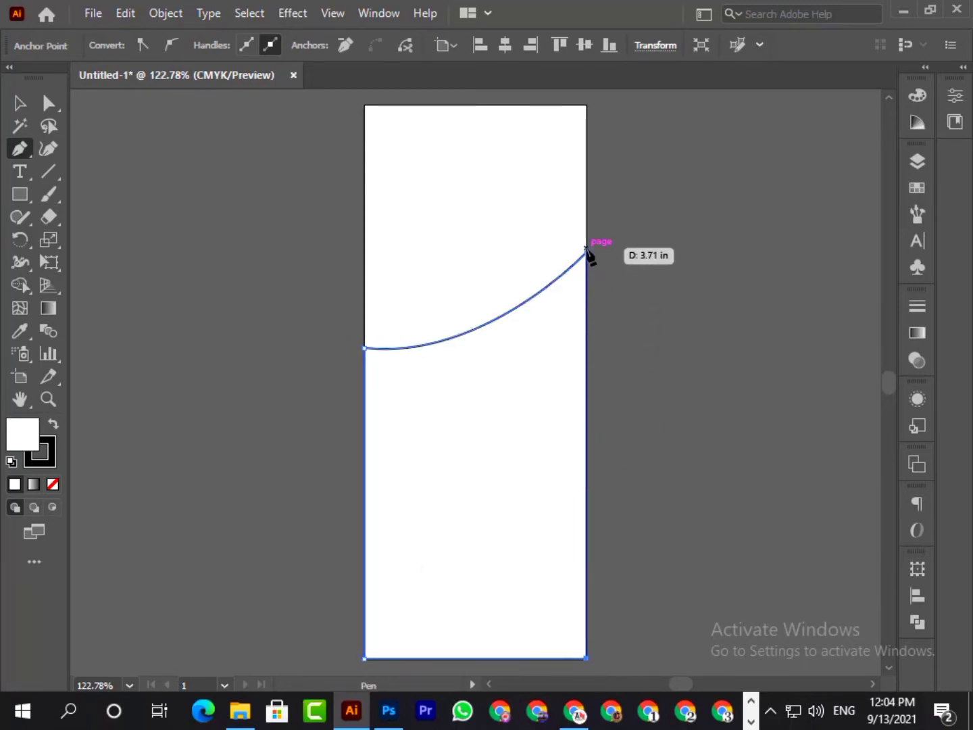
pyautogui.click(587, 253)
pyautogui.click(20, 103)
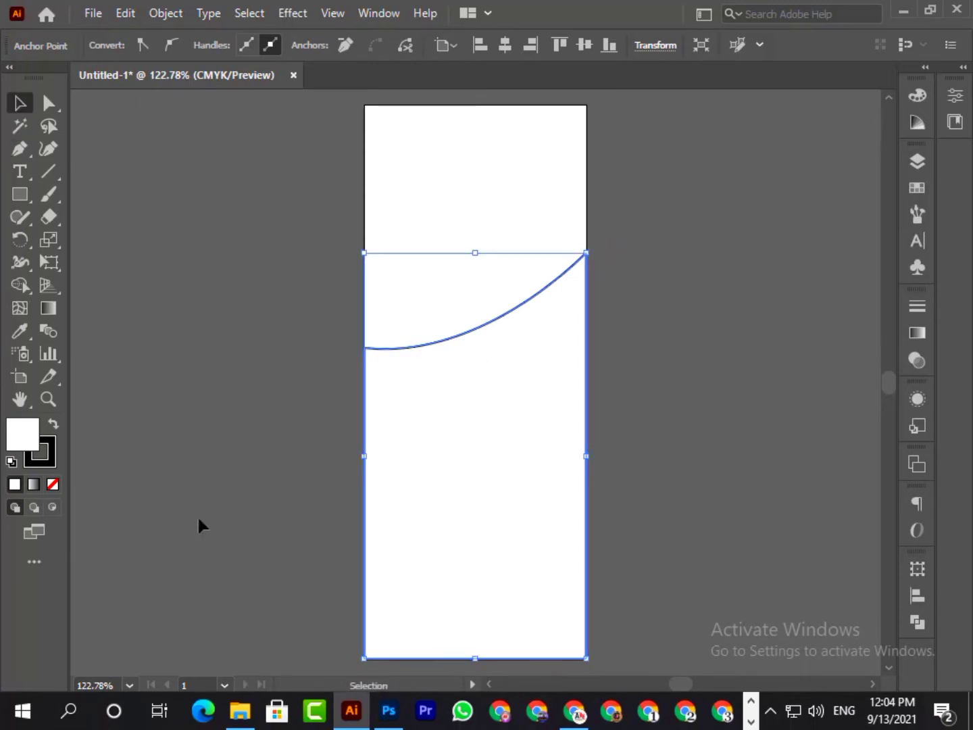
# - Fill the curved shape with orange #f4ad0f
pyautogui.doubleClick(32, 442)
pyautogui.moveTo(507, 440)
pyautogui.mouseDown()
pyautogui.moveTo(506, 423)
pyautogui.moveTo(508, 441)
pyautogui.mouseUp()
pyautogui.click(464, 237)
pyautogui.click(715, 235)
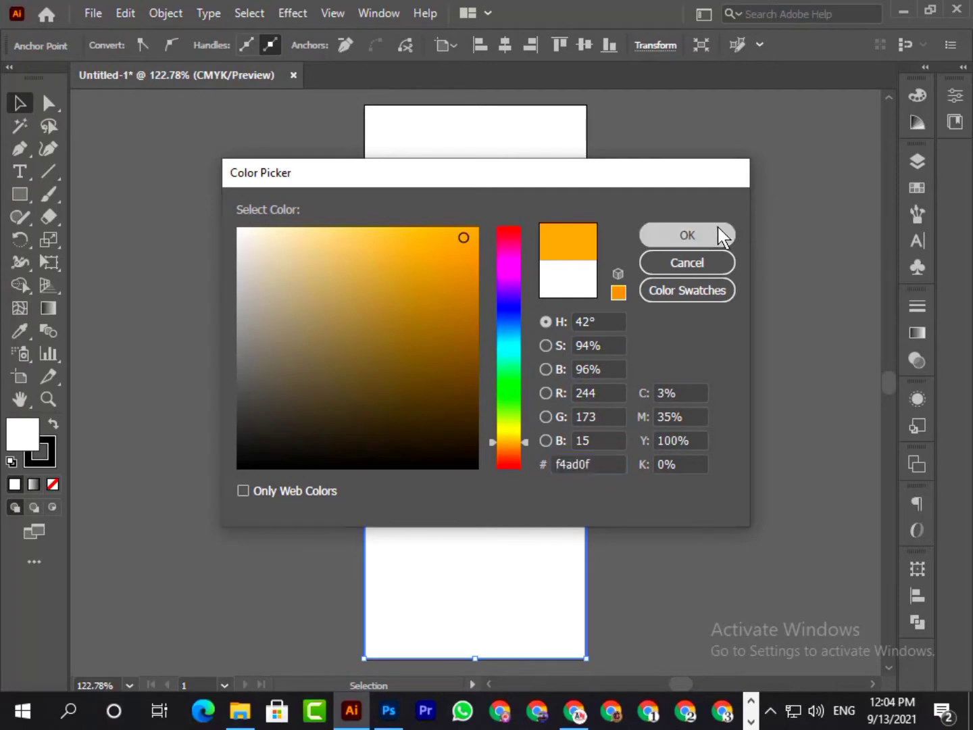
pyautogui.click(675, 399)
# - Set the orange shape's stroke to None
pyautogui.click(509, 445)
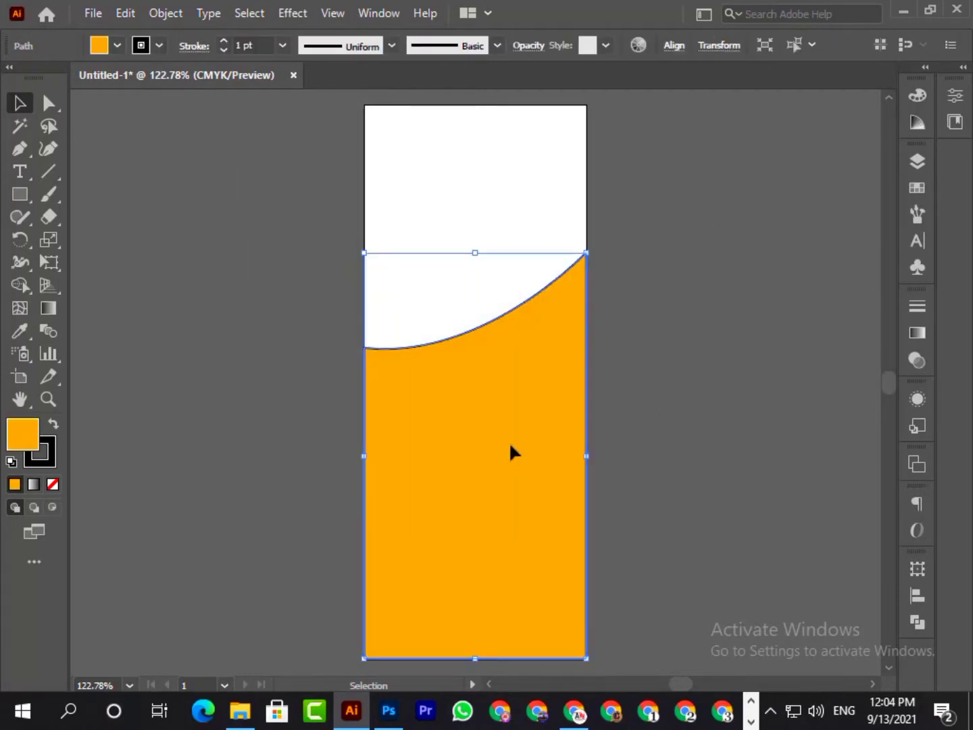
pyautogui.click(141, 46)
pyautogui.click(12, 77)
pyautogui.click(264, 318)
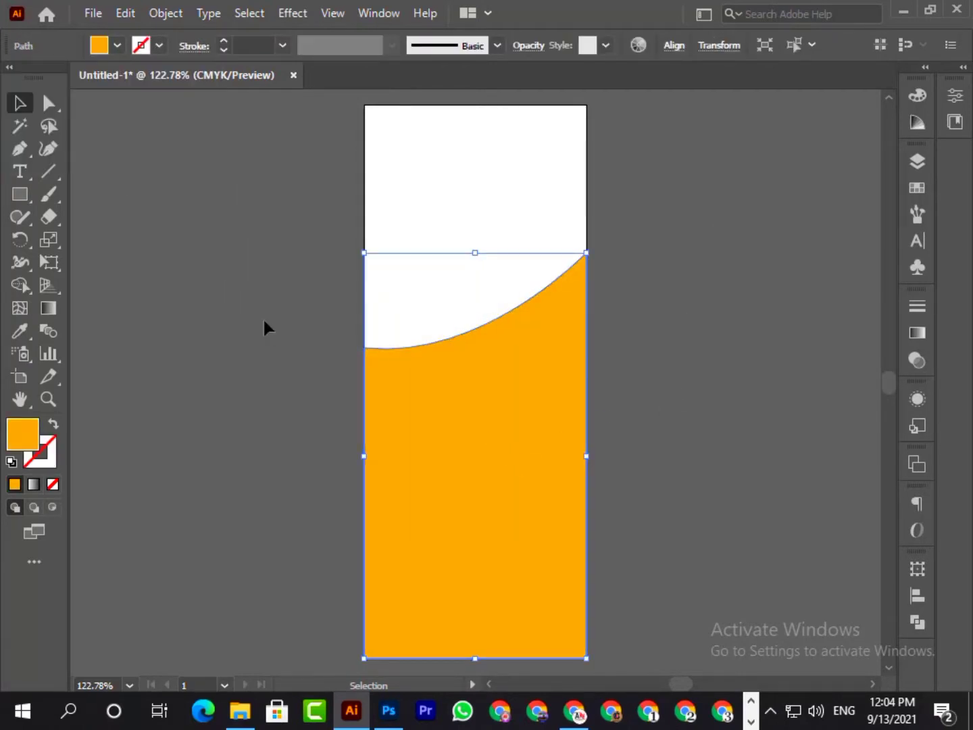
pyautogui.click(263, 317)
# - Stretch the orange shape slightly upward from its top edge, keeping its base on the artboard's bottom edge
pyautogui.click(466, 446)
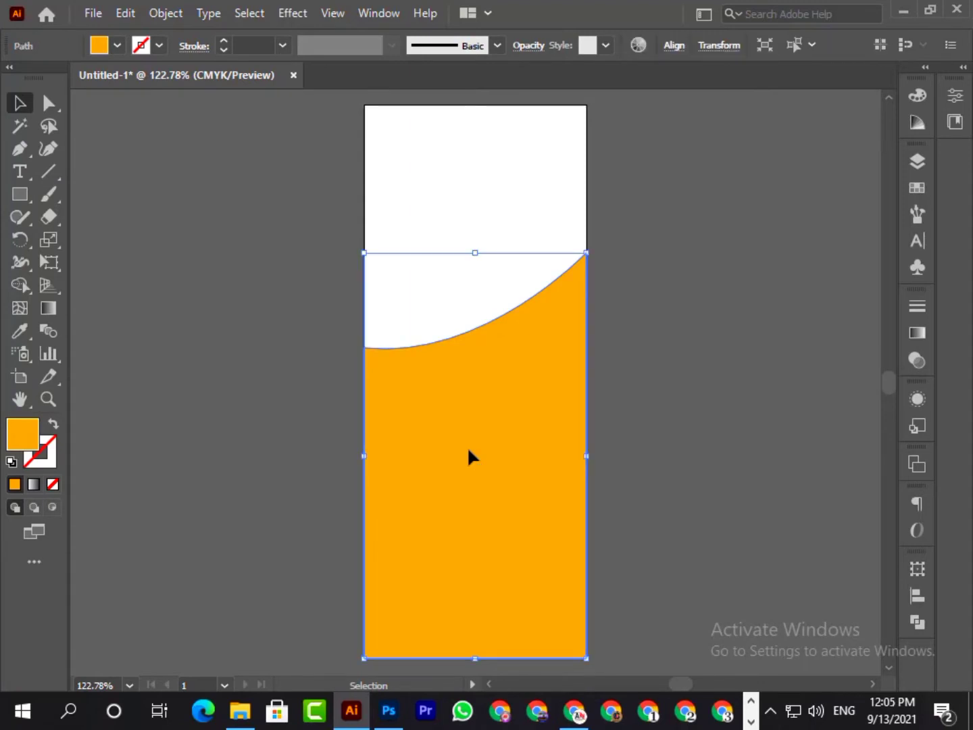
pyautogui.moveTo(475, 252); pyautogui.dragTo(477, 223)
pyautogui.click(162, 180)
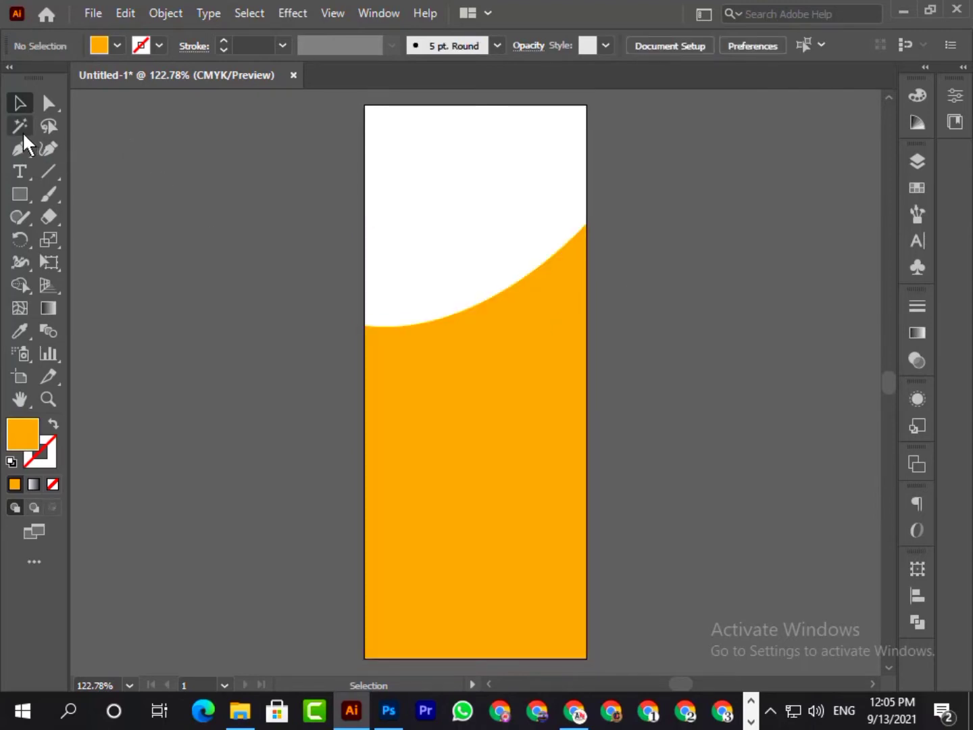
pyautogui.click(47, 102)
pyautogui.click(585, 223)
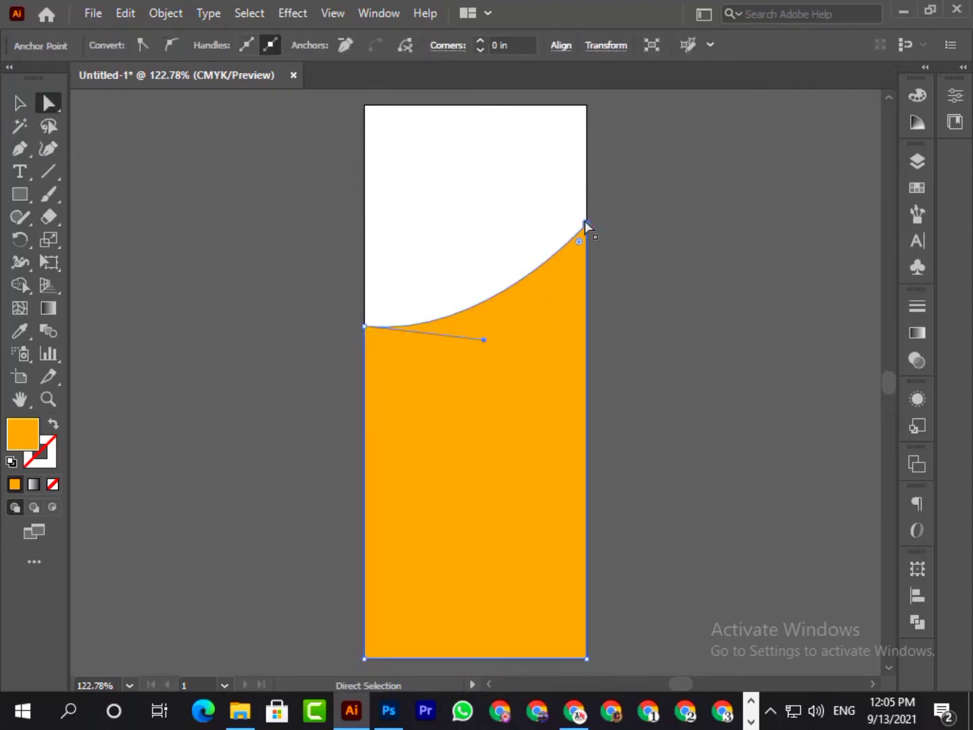
pyautogui.click(586, 216)
pyautogui.click(585, 224)
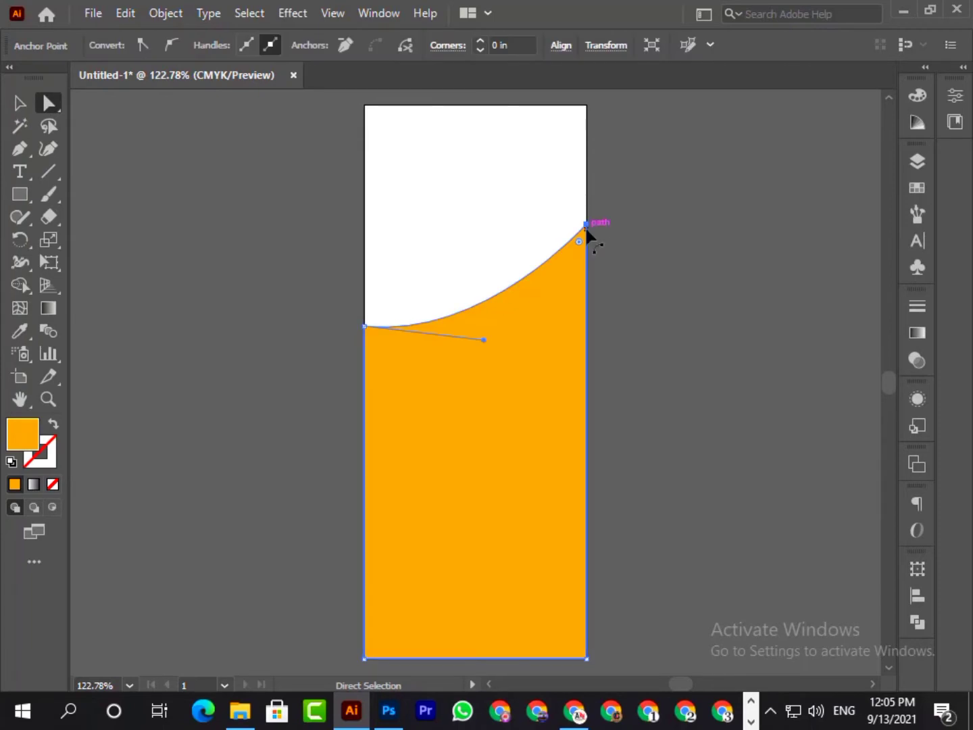
pyautogui.click(648, 259)
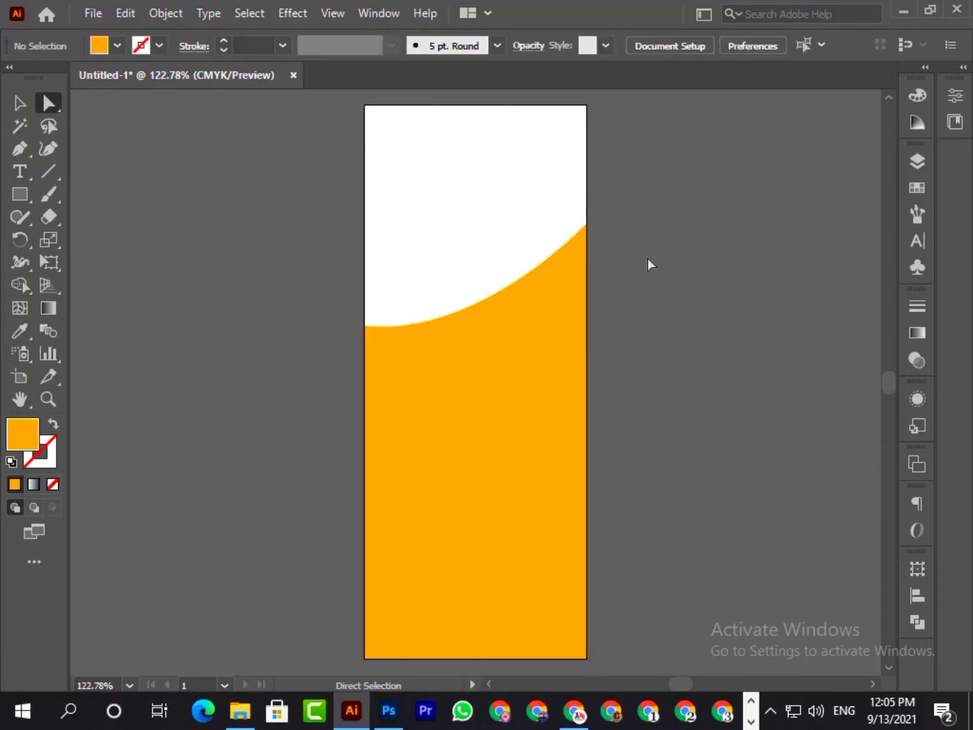
pyautogui.click(455, 447)
pyautogui.click(170, 322)
# - Lock the orange path inside Layer 1
pyautogui.click(492, 424)
pyautogui.click(915, 161)
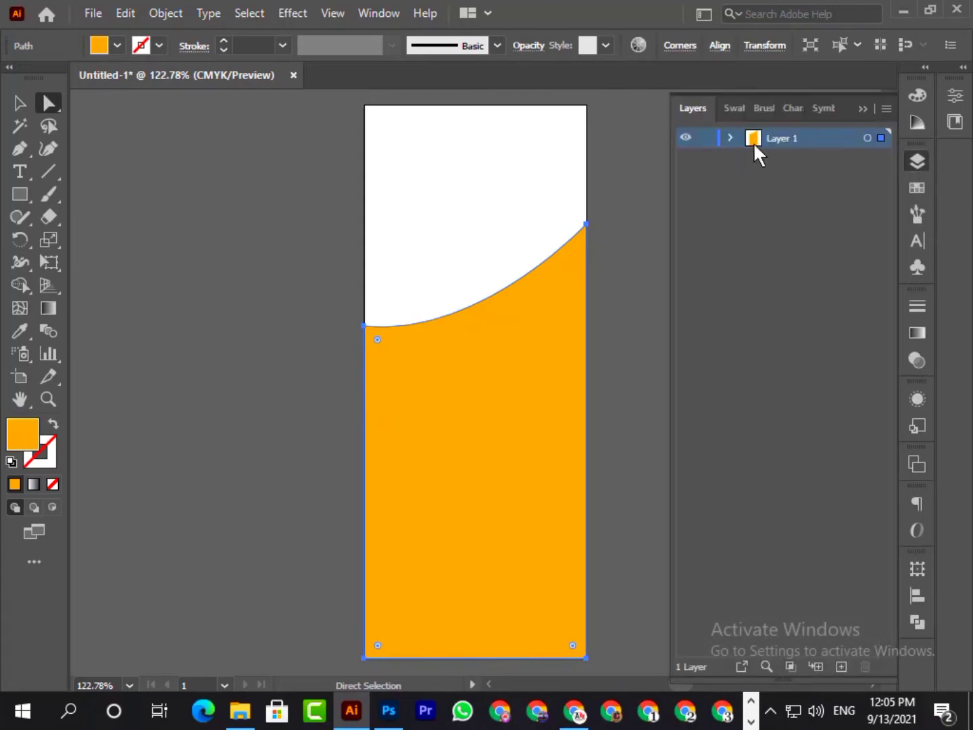
pyautogui.click(728, 139)
pyautogui.click(706, 157)
pyautogui.click(863, 109)
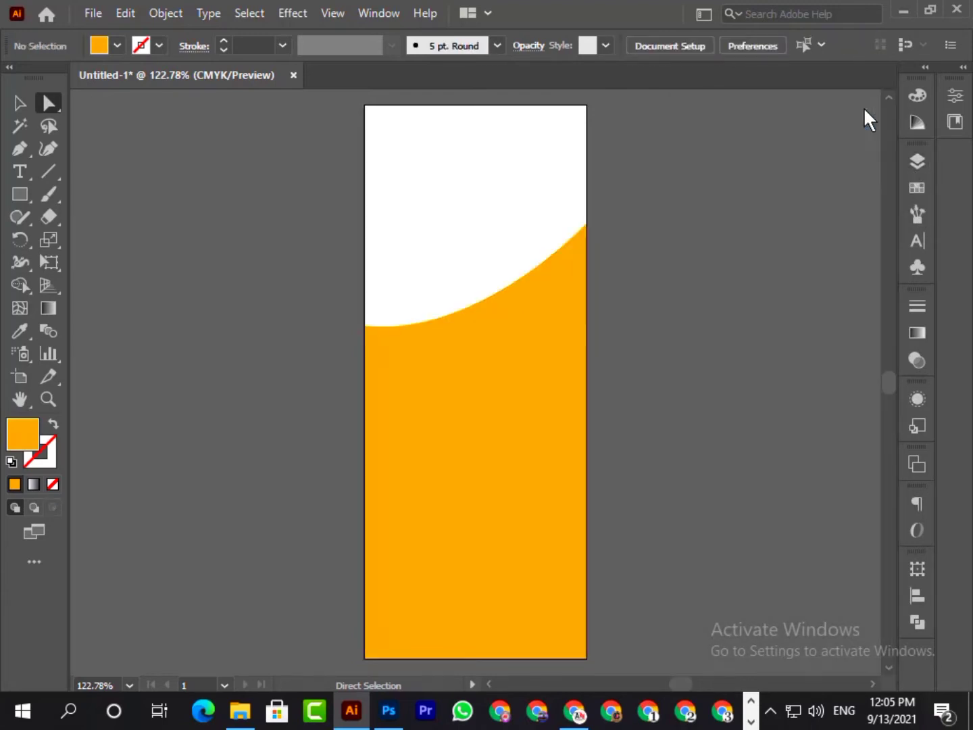
# - Start a new Pen path on the artboard's right edge, slightly below the upper end of the orange curve
pyautogui.click(20, 149)
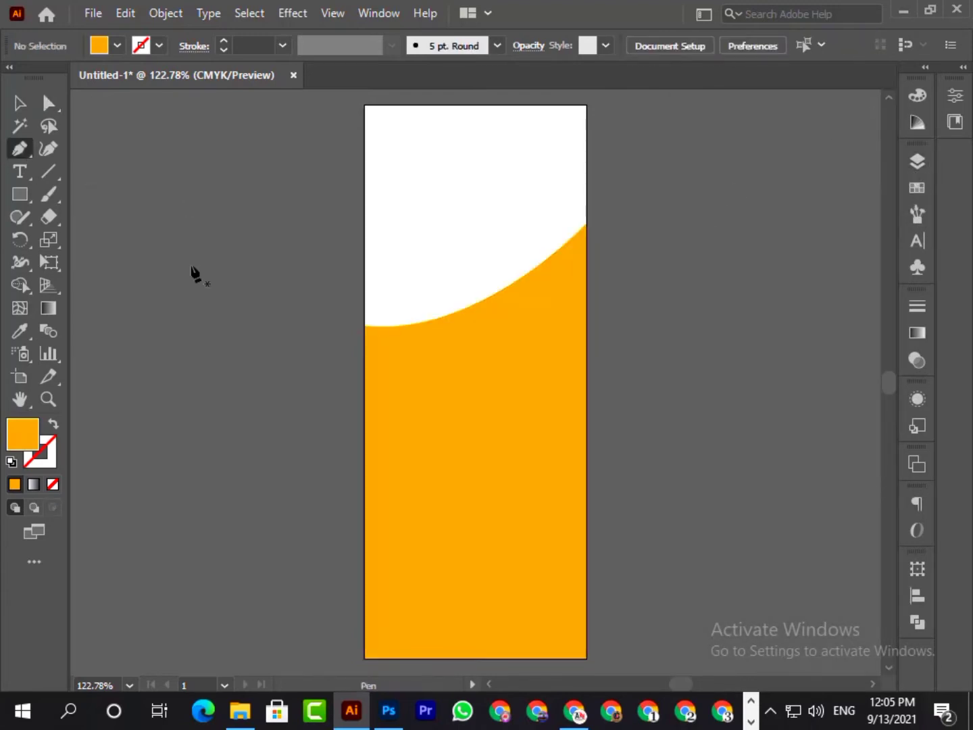
pyautogui.click(586, 256)
pyautogui.moveTo(365, 332); pyautogui.dragTo(313, 299)
pyautogui.click(311, 313)
pyautogui.hotkey('ctrl', 'z')
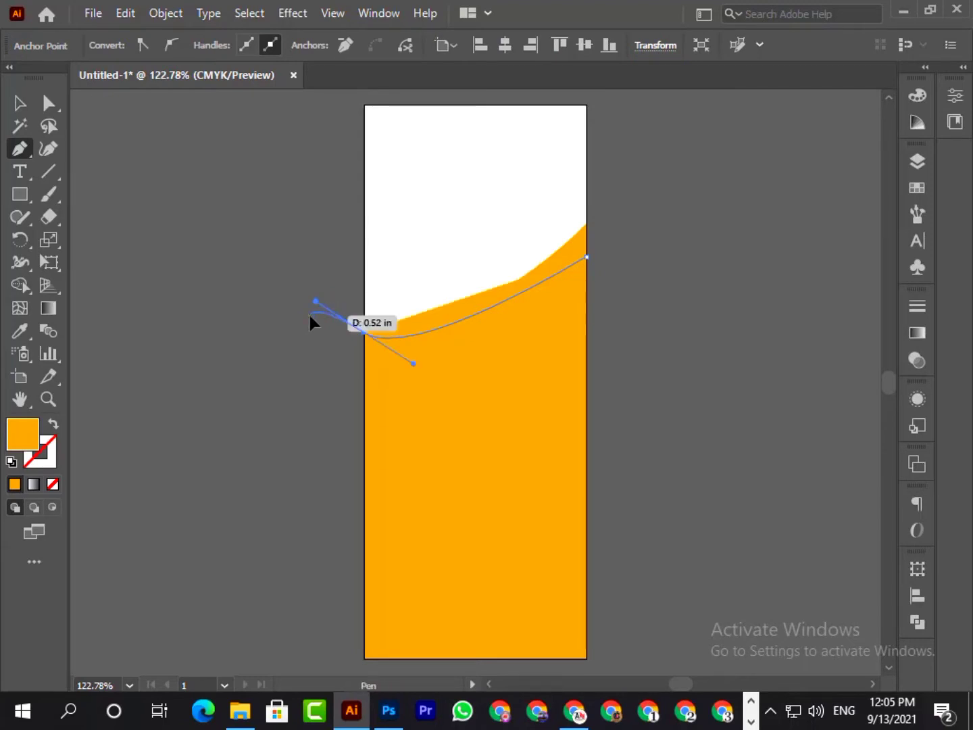
pyautogui.hotkey('ctrl', 'z')
# - Complete the Pen path as a closed shape with a curve just below the orange edge, ending above the artboard's bottom to leave a strip
pyautogui.moveTo(364, 334); pyautogui.dragTo(234, 316)
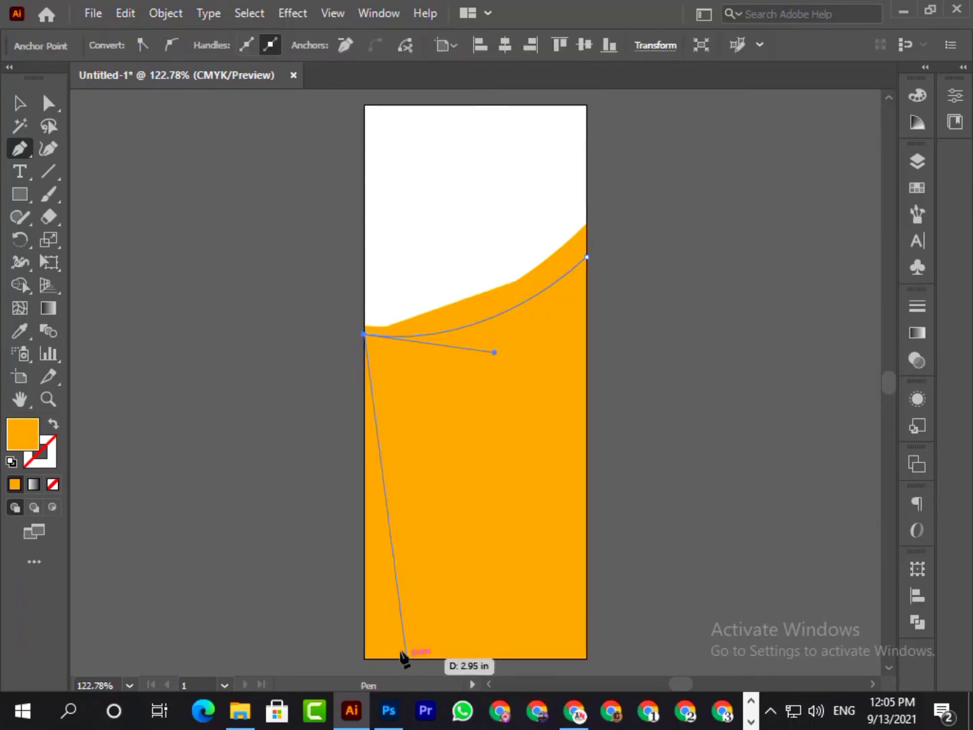
pyautogui.click(364, 621)
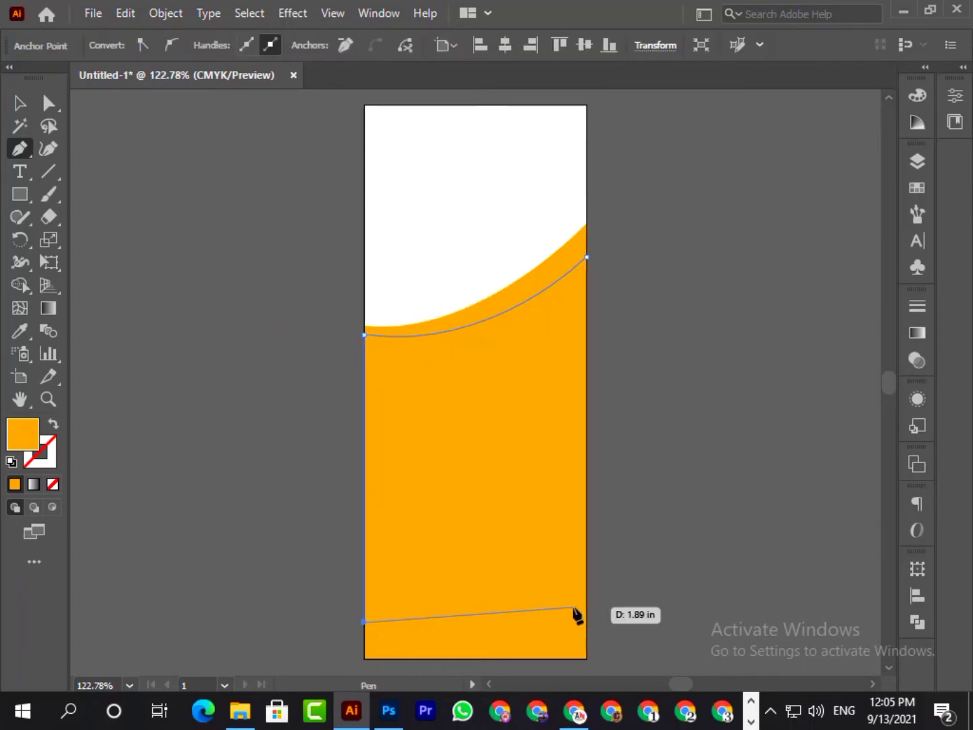
pyautogui.click(586, 622)
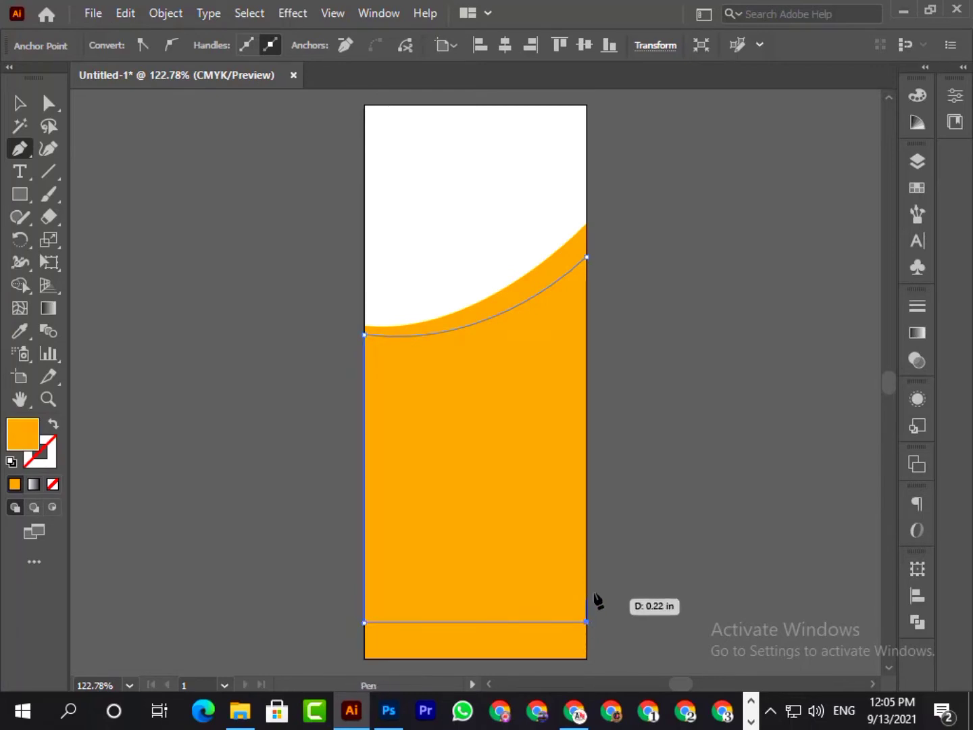
pyautogui.click(587, 257)
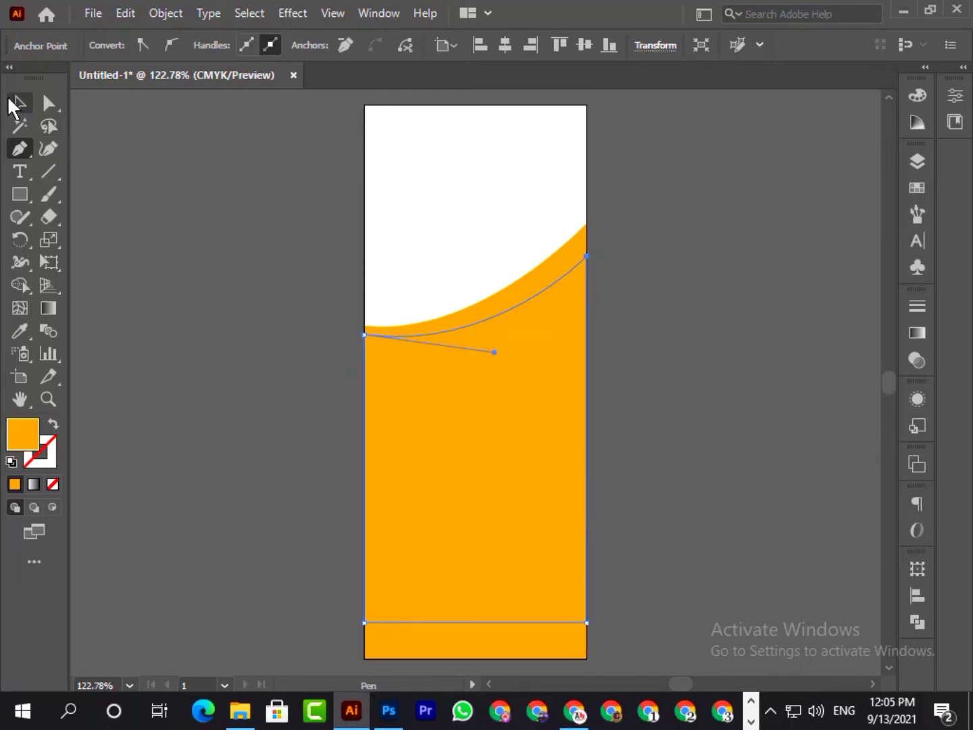
# - Fill the new inner shape with black
pyautogui.click(19, 103)
pyautogui.doubleClick(22, 432)
pyautogui.moveTo(378, 419); pyautogui.dragTo(479, 470)
pyautogui.click(697, 240)
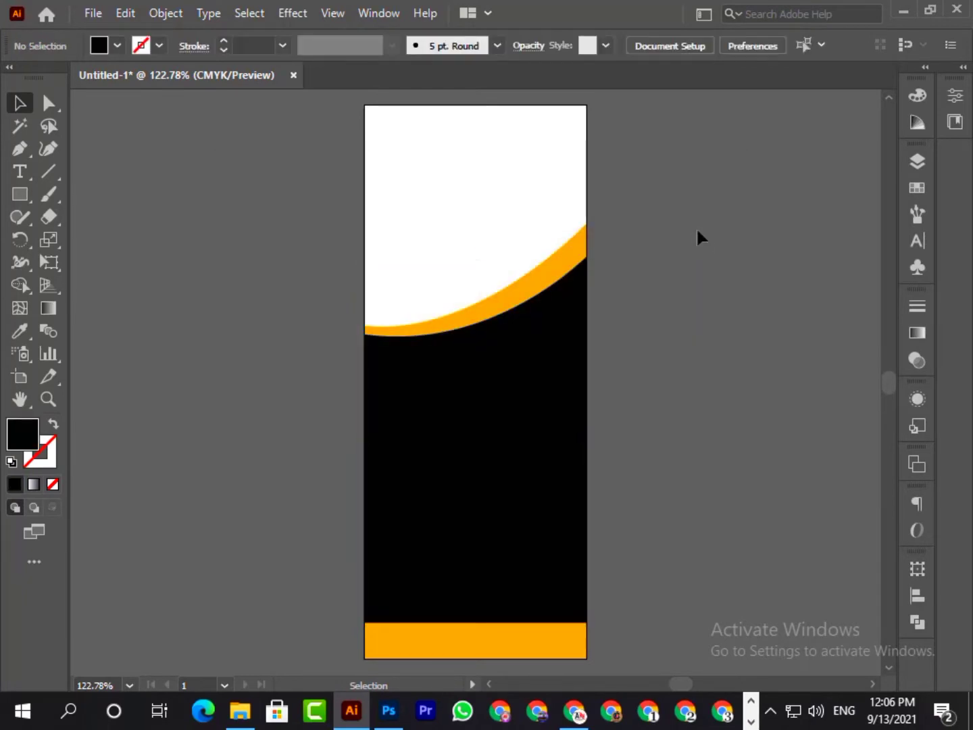
# - Unlock the orange path and move its upper-right anchor point slightly down to narrow the orange band
pyautogui.click(48, 103)
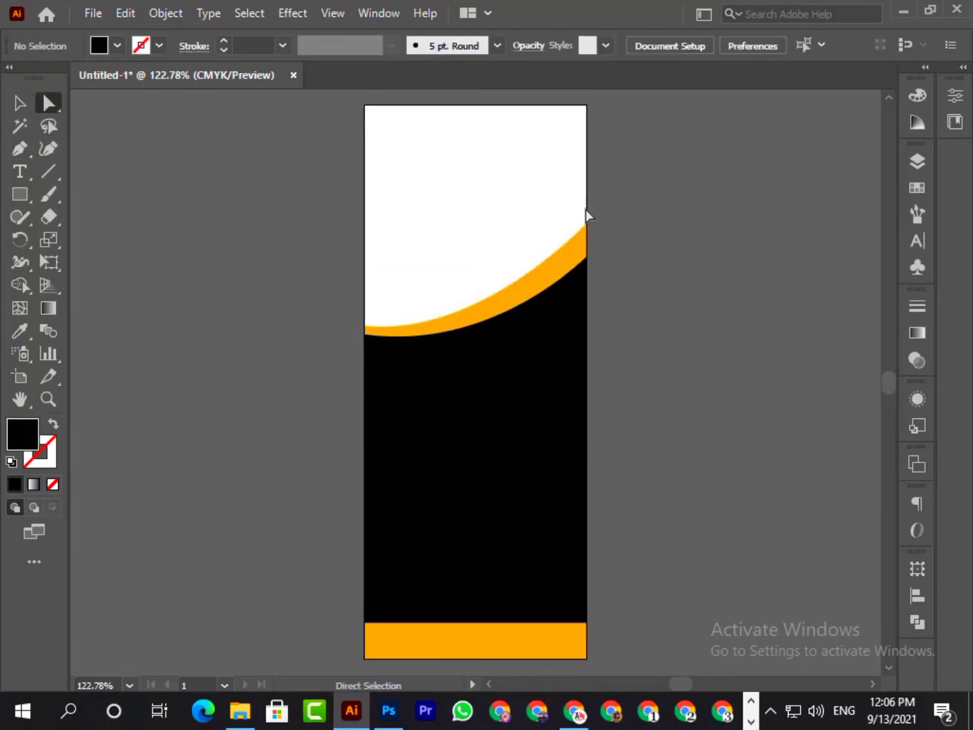
pyautogui.click(912, 162)
pyautogui.click(862, 107)
pyautogui.moveTo(586, 224); pyautogui.dragTo(584, 233)
pyautogui.click(693, 308)
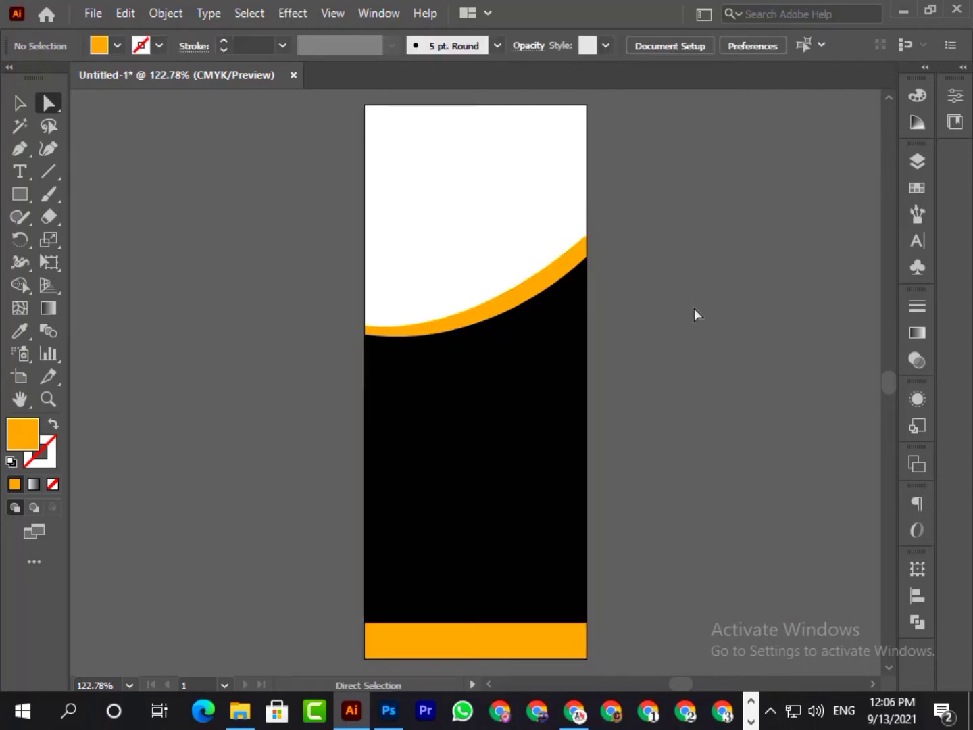
# - Try to reshape the orange curve by moving its left anchor's handle, and undo the change
pyautogui.click(484, 307)
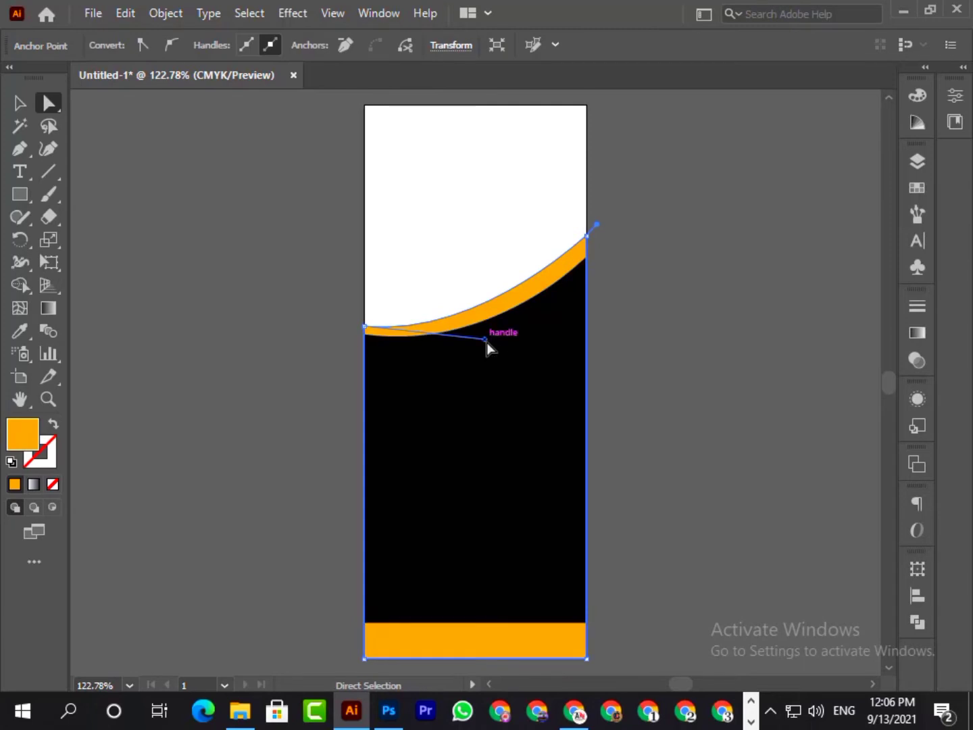
pyautogui.moveTo(486, 341)
pyautogui.mouseDown()
pyautogui.moveTo(487, 330)
pyautogui.moveTo(479, 362)
pyautogui.moveTo(464, 355)
pyautogui.moveTo(471, 349)
pyautogui.mouseUp()
pyautogui.click(238, 219)
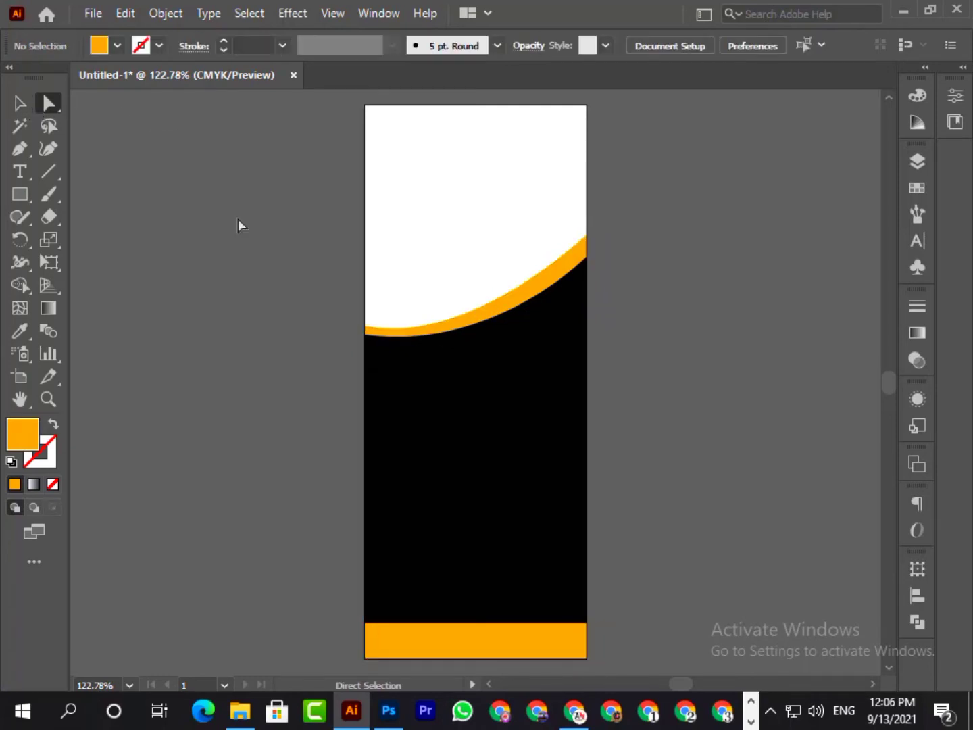
pyautogui.hotkey('ctrl', 'z')
pyautogui.click(736, 310)
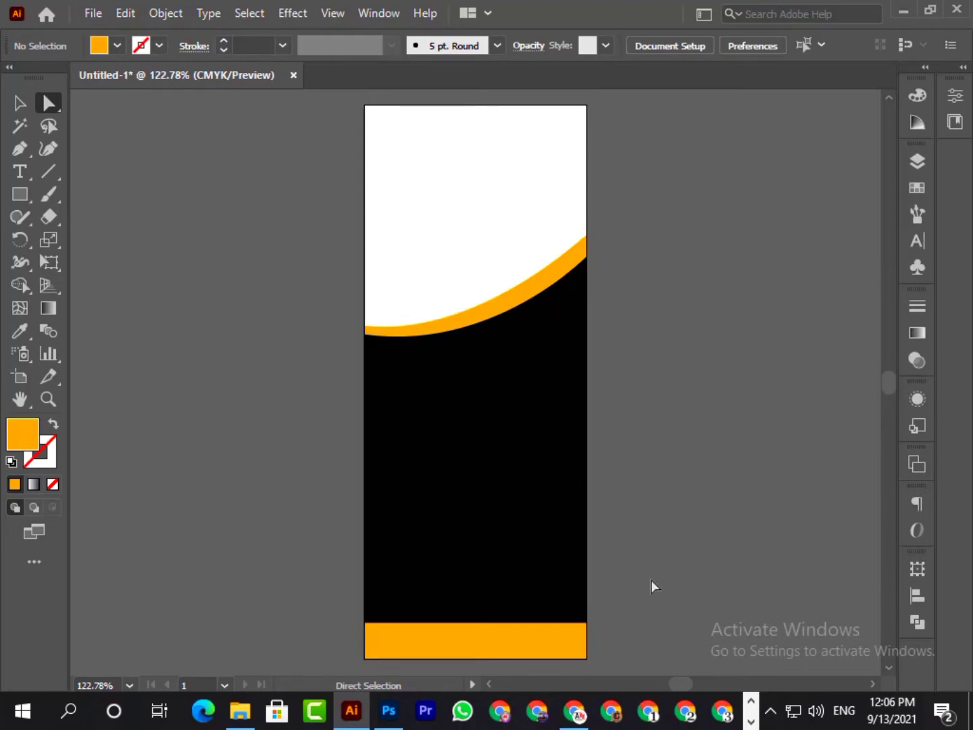
# - Place the shoe photo Untitled-1.jpg from the file folder into the document
pyautogui.click(240, 710)
pyautogui.moveTo(326, 191); pyautogui.dragTo(431, 277)
pyautogui.scroll(-10, 447, 318)
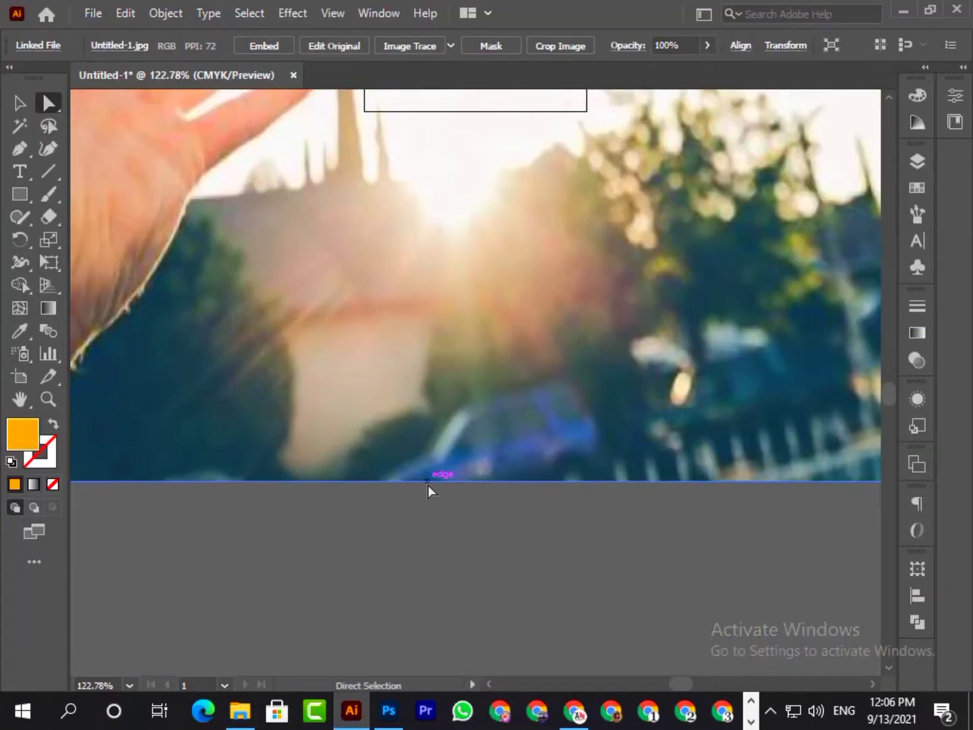
# - Scale the oversized shoe photo down and position it over the upper part of the artboard
pyautogui.moveTo(284, 566); pyautogui.dragTo(570, 581)
pyautogui.moveTo(176, 544); pyautogui.dragTo(676, 566)
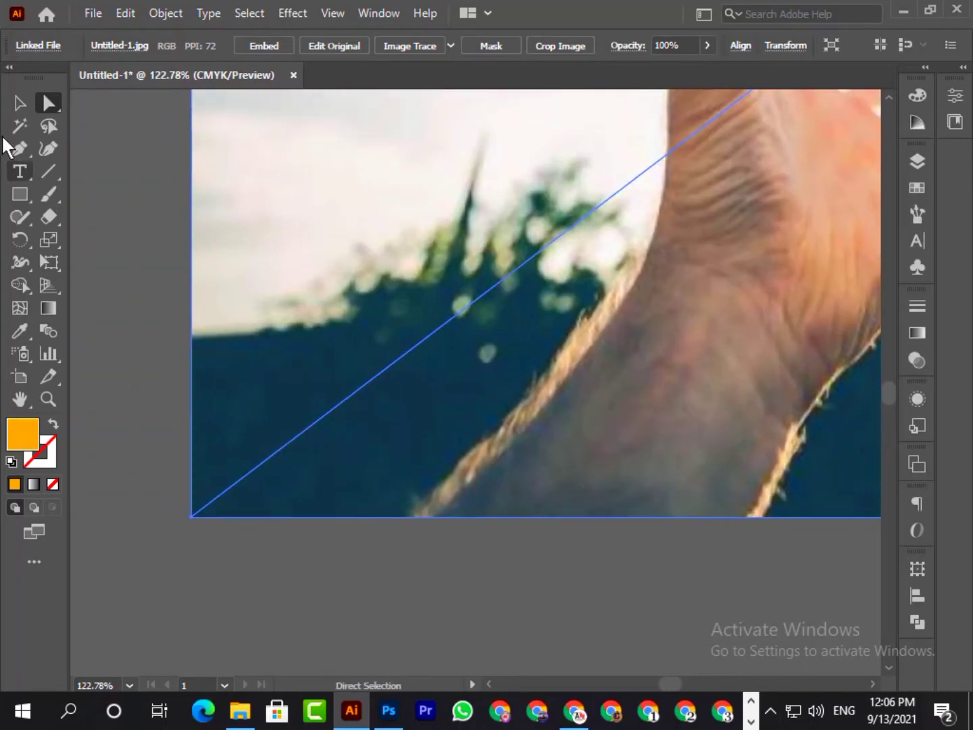
pyautogui.click(20, 102)
pyautogui.moveTo(196, 520); pyautogui.dragTo(716, 117)
pyautogui.click(129, 684)
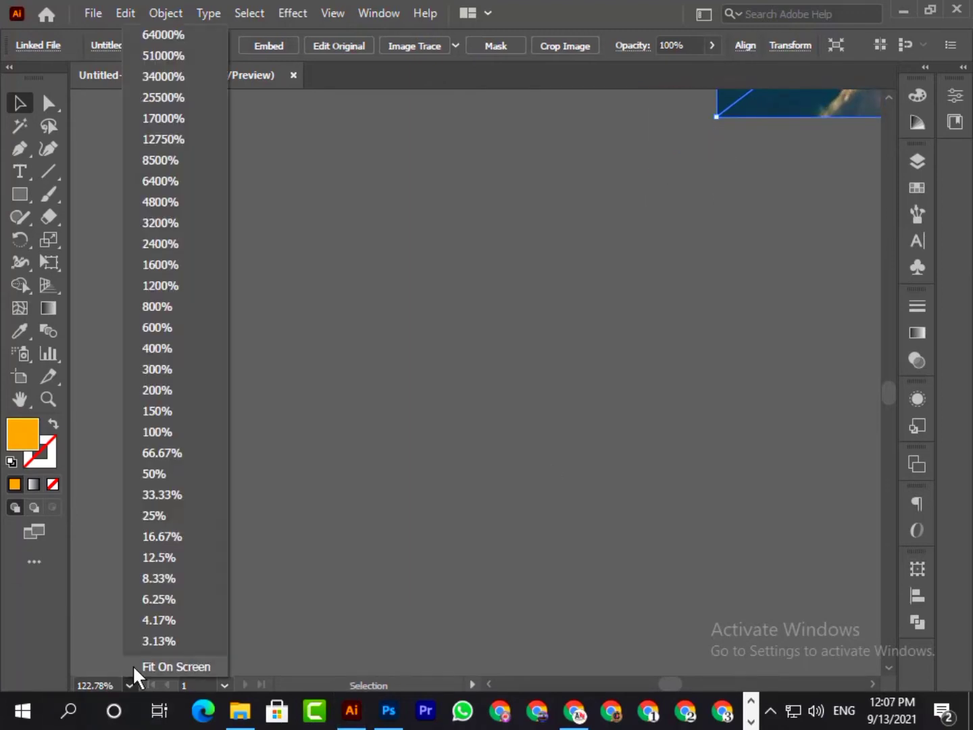
pyautogui.click(135, 664)
pyautogui.moveTo(429, 634); pyautogui.dragTo(468, 419)
pyautogui.moveTo(502, 335); pyautogui.dragTo(532, 300)
# - Shrink the shoe photo further and centre it over the white area at the artboard's top
pyautogui.click(532, 459)
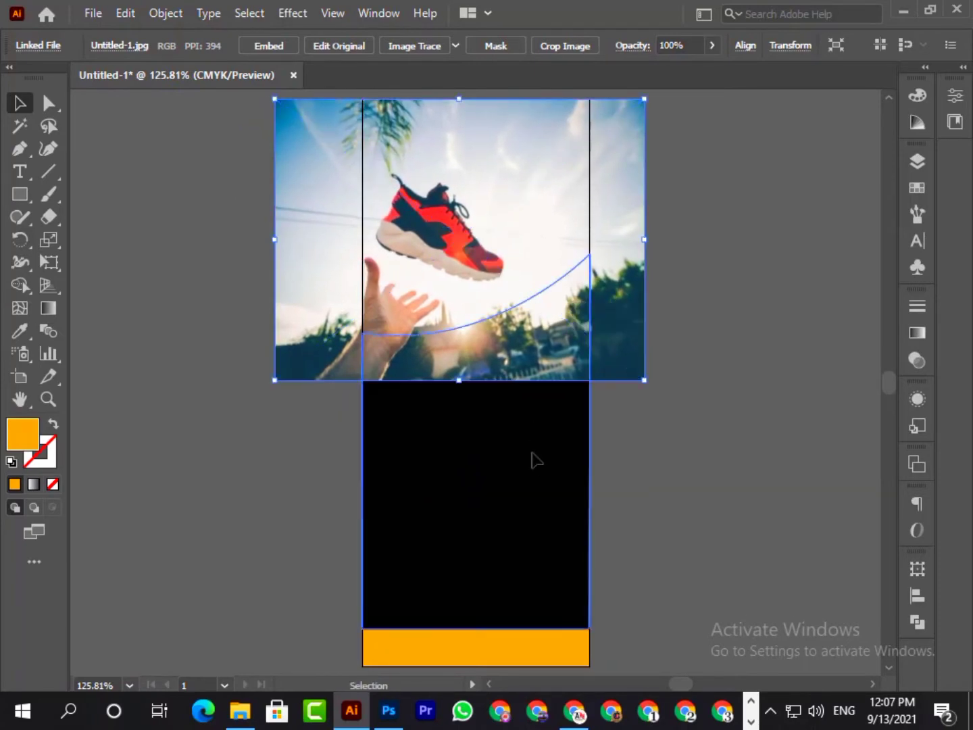
pyautogui.click(526, 640)
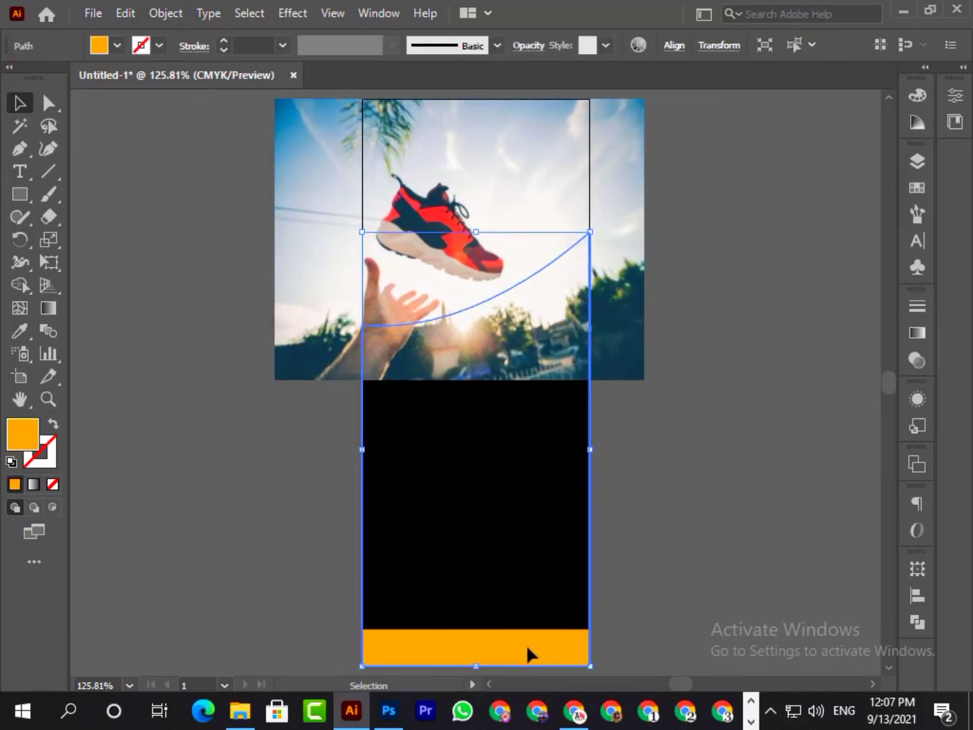
pyautogui.click(457, 335)
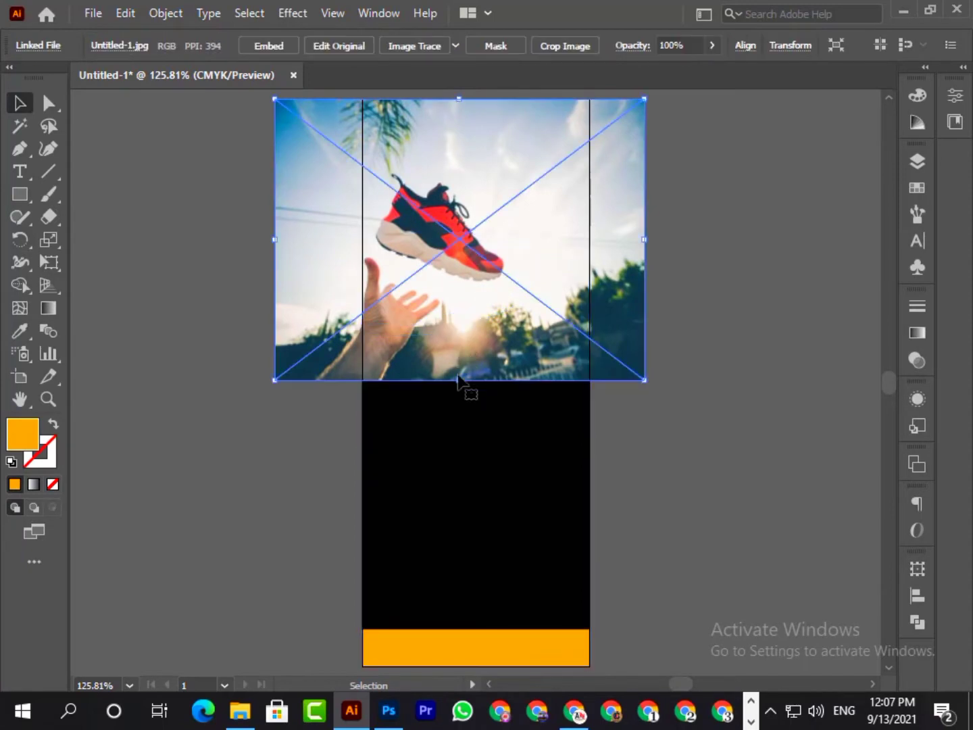
pyautogui.moveTo(459, 379); pyautogui.dragTo(459, 342)
pyautogui.moveTo(465, 297); pyautogui.dragTo(481, 260)
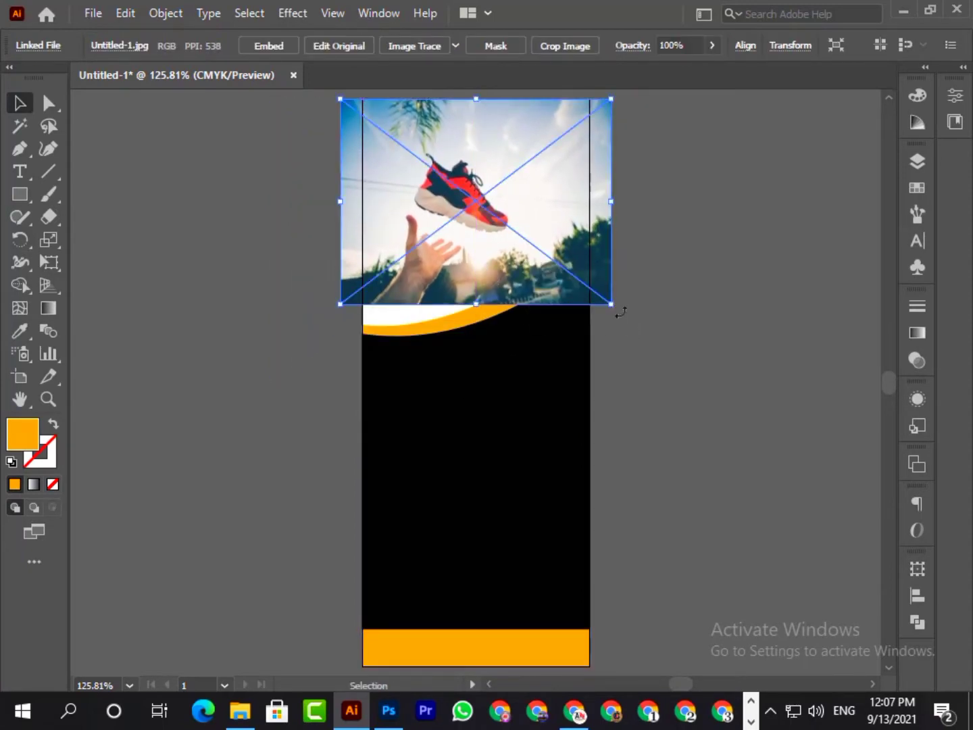
# - Rotate the shoe photo counterclockwise so its lower edge follows the slope of the orange curve
pyautogui.moveTo(621, 311); pyautogui.dragTo(671, 241)
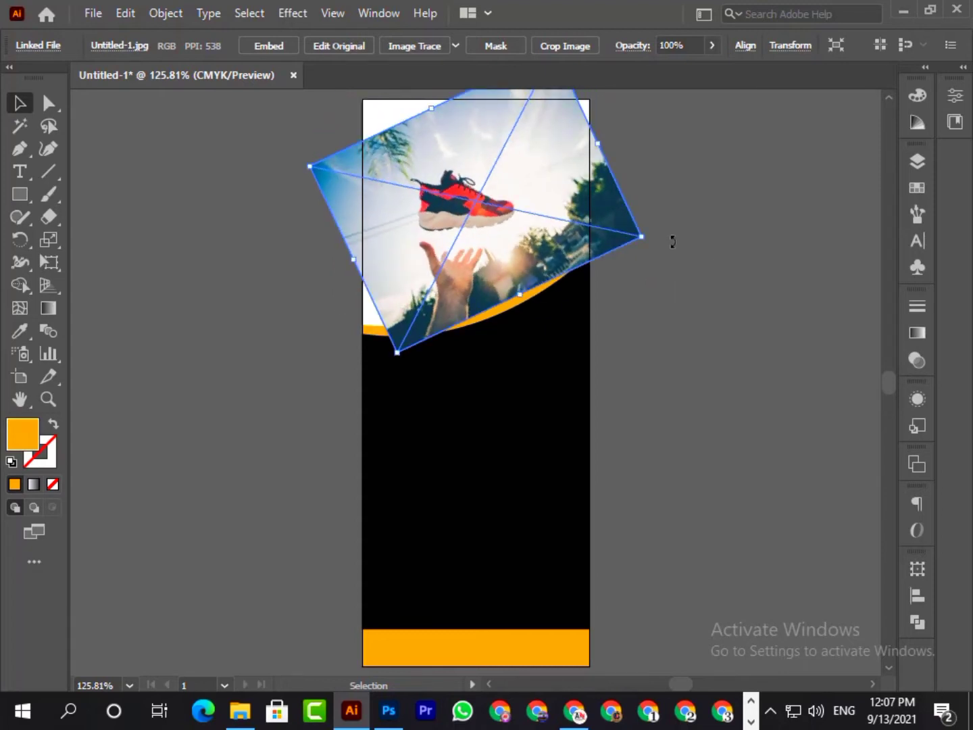
pyautogui.scroll(3, 667, 382)
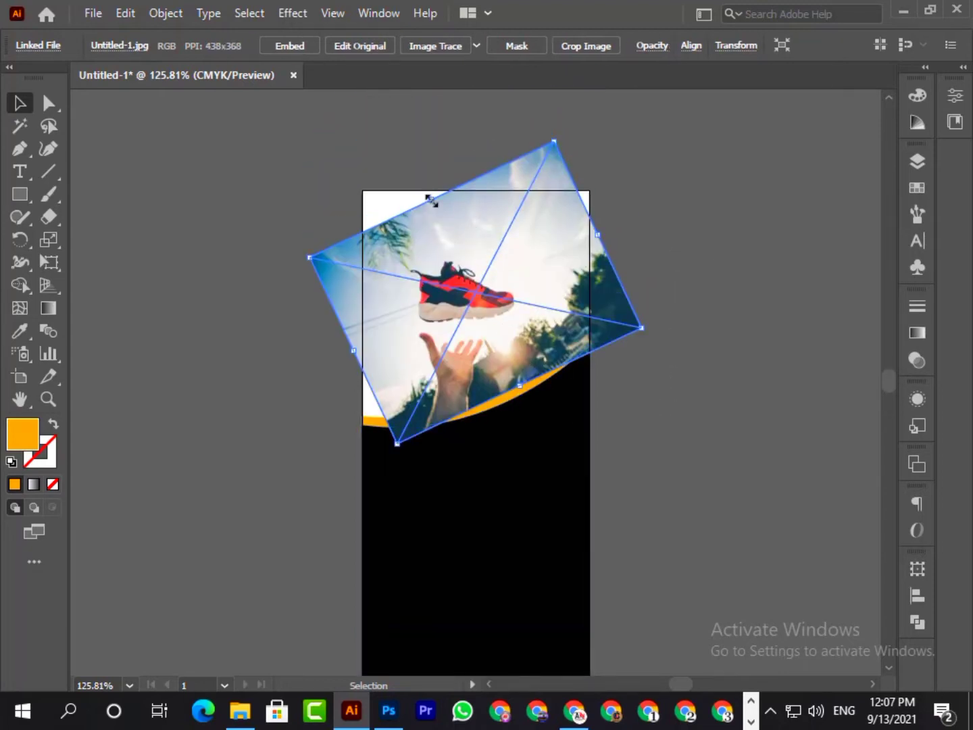
# - Enlarge the rotated shoe photo to cover the artboard's upper area and shift it slightly upward
pyautogui.moveTo(433, 199); pyautogui.dragTo(415, 178)
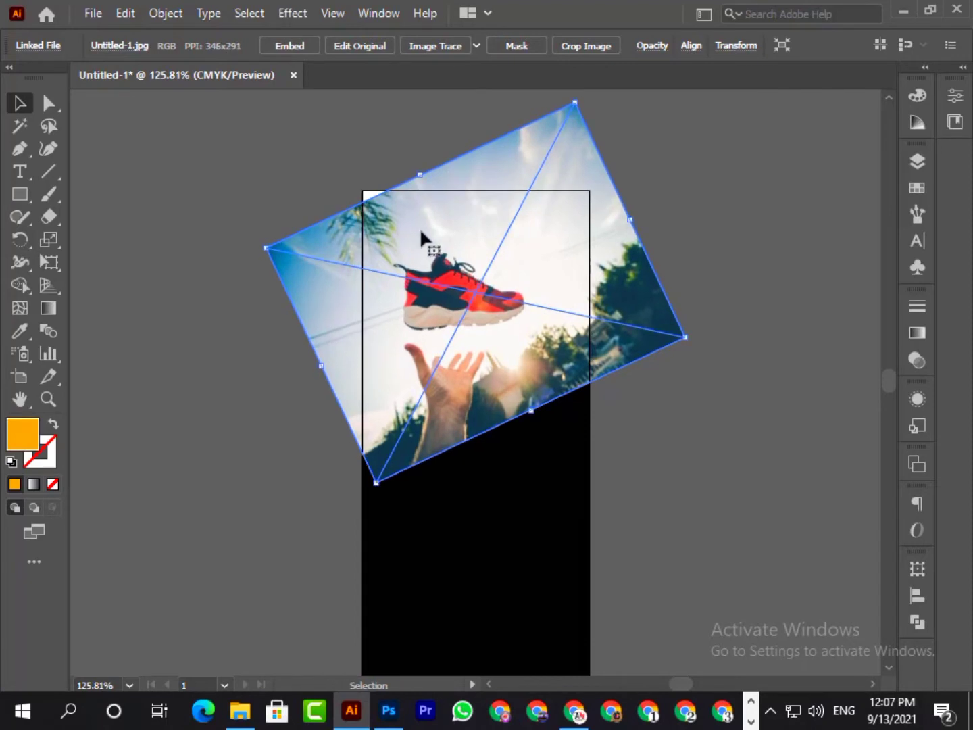
pyautogui.moveTo(422, 228); pyautogui.dragTo(452, 233)
pyautogui.doubleClick(452, 233)
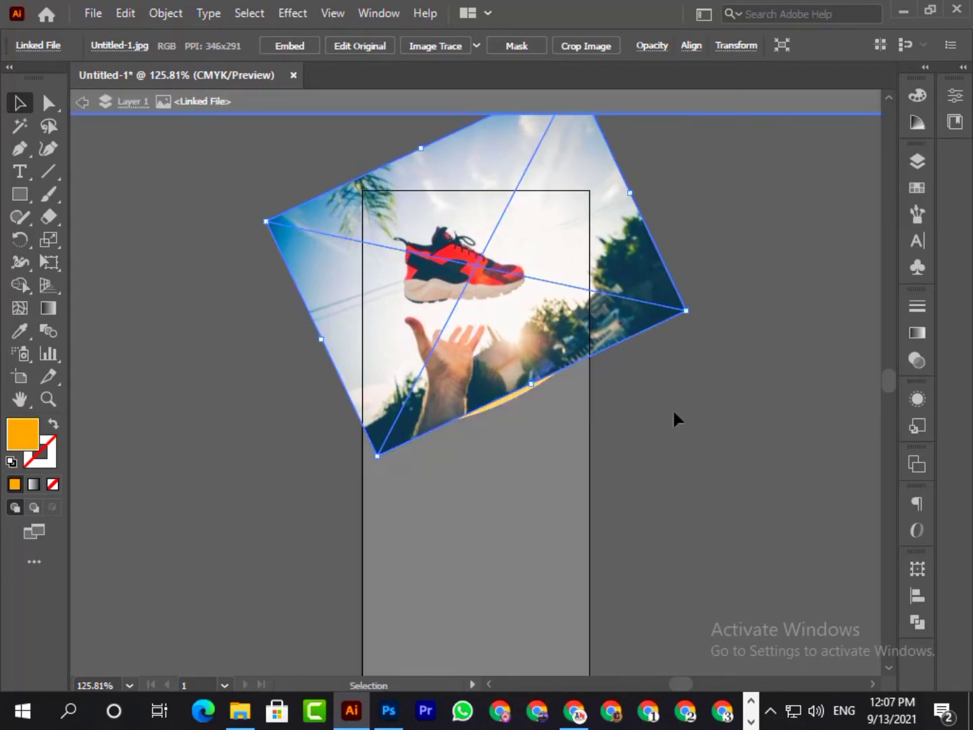
pyautogui.doubleClick(698, 441)
# - Bring the black and orange curved shapes and the orange bottom band in front of the shoe photo
pyautogui.click(514, 447)
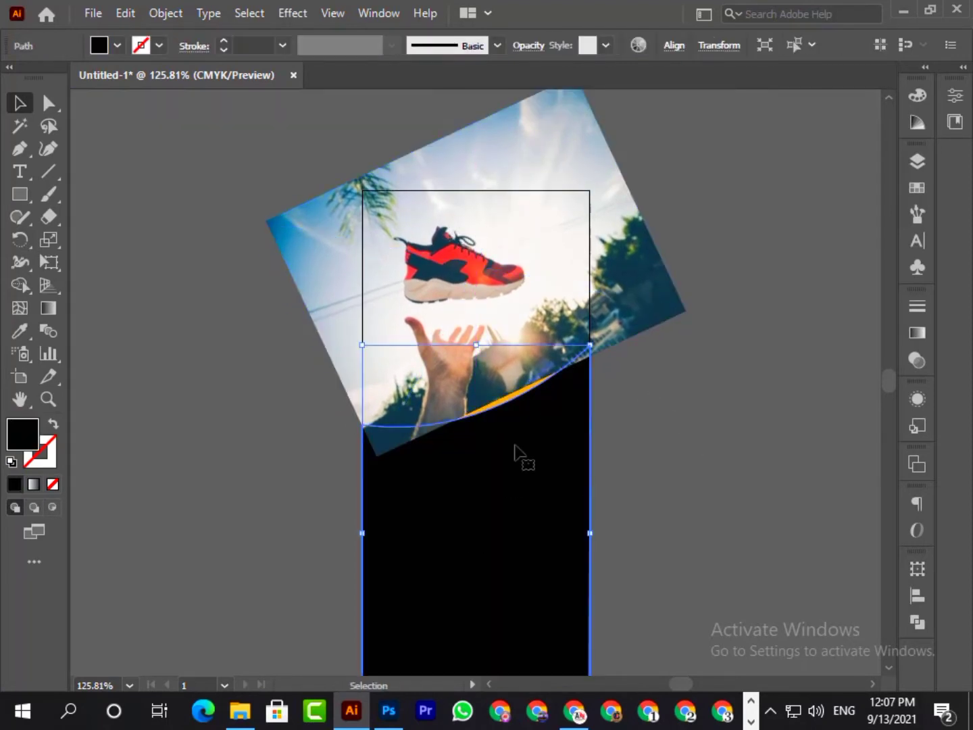
pyautogui.click(517, 403)
pyautogui.scroll(-3, 641, 487)
pyautogui.click(507, 501)
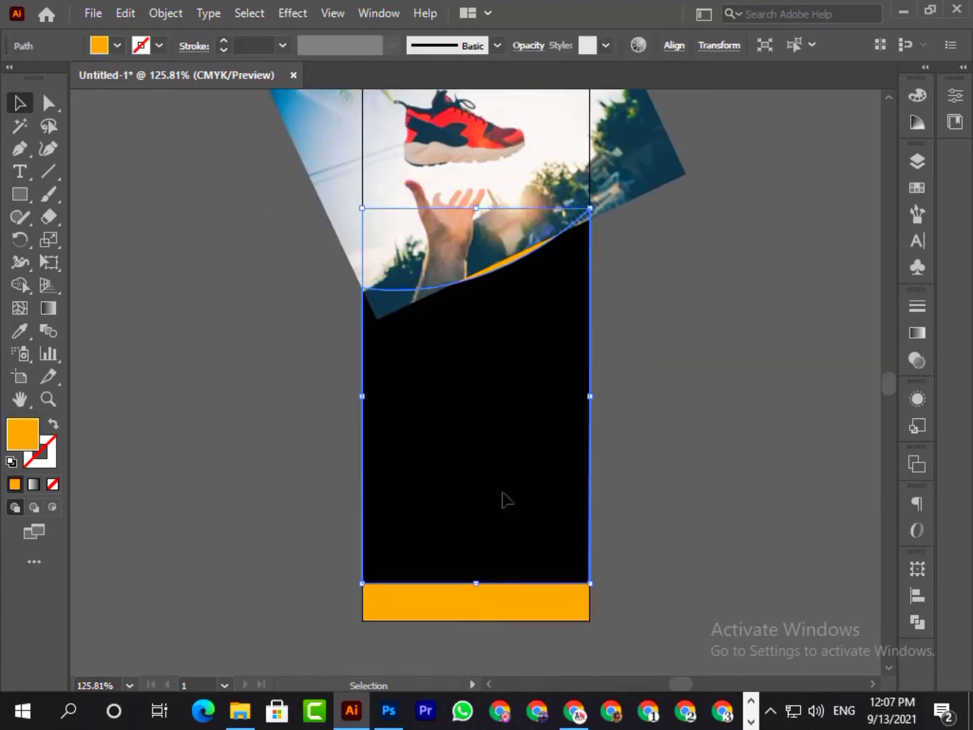
pyautogui.keyDown('shift'); pyautogui.click(535, 609); pyautogui.keyUp('shift')
pyautogui.rightClick(514, 603)
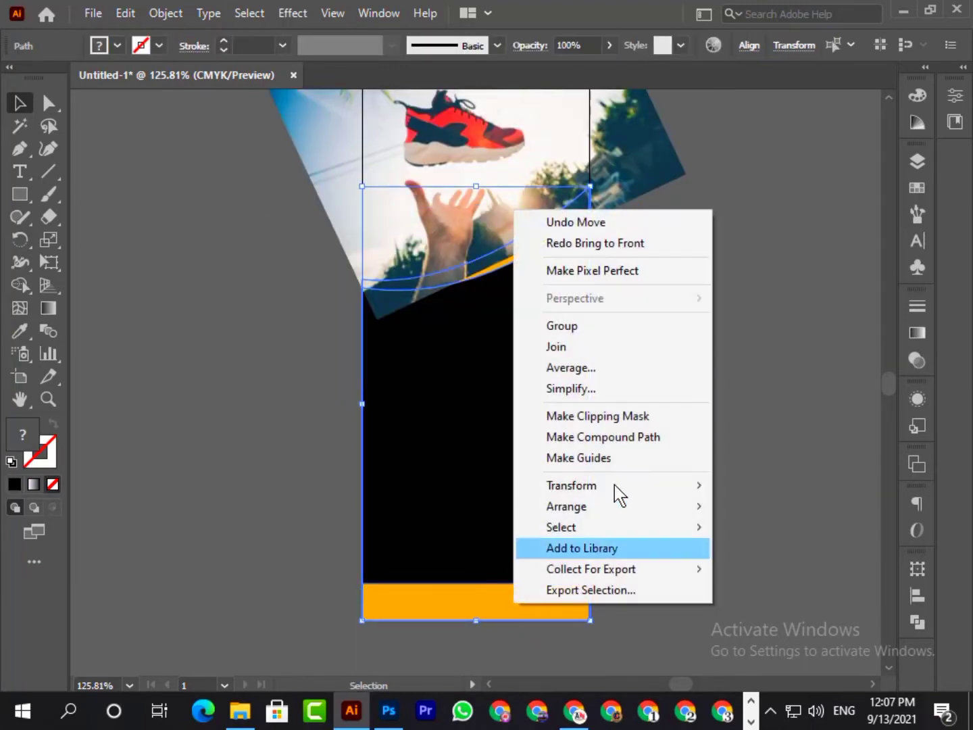
pyautogui.moveTo(585, 513)
pyautogui.click(784, 507)
pyautogui.click(785, 514)
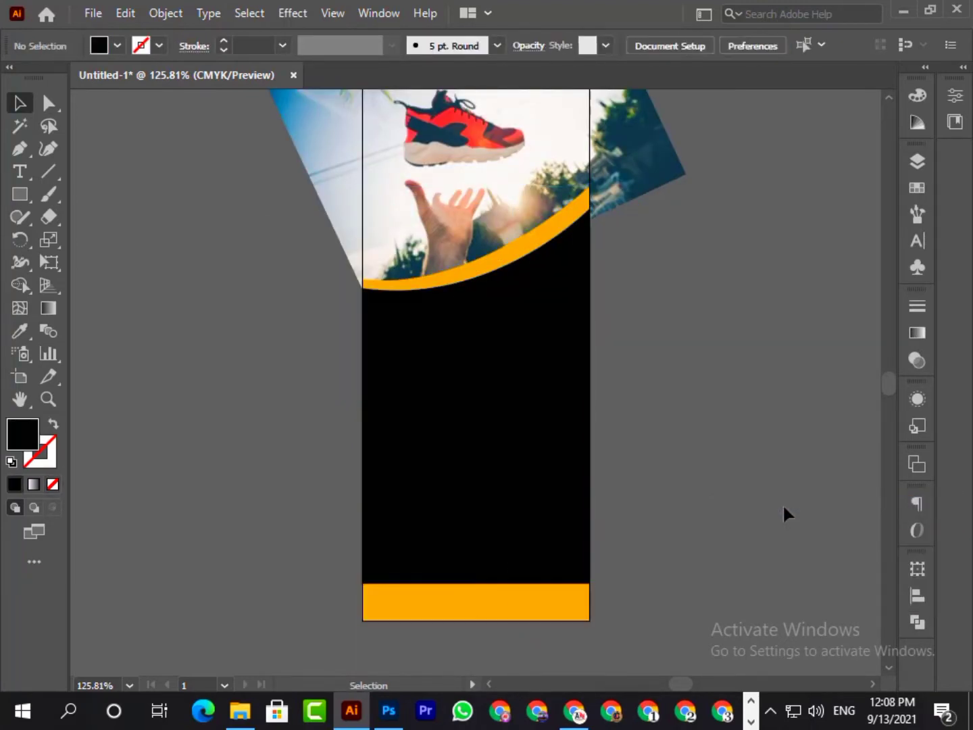
# - Draw a closed Pen path about 2 in wide over the photo, following the artboard's top and side edges and the orange curve
pyautogui.scroll(1, 737, 409)
pyautogui.scroll(2, 737, 387)
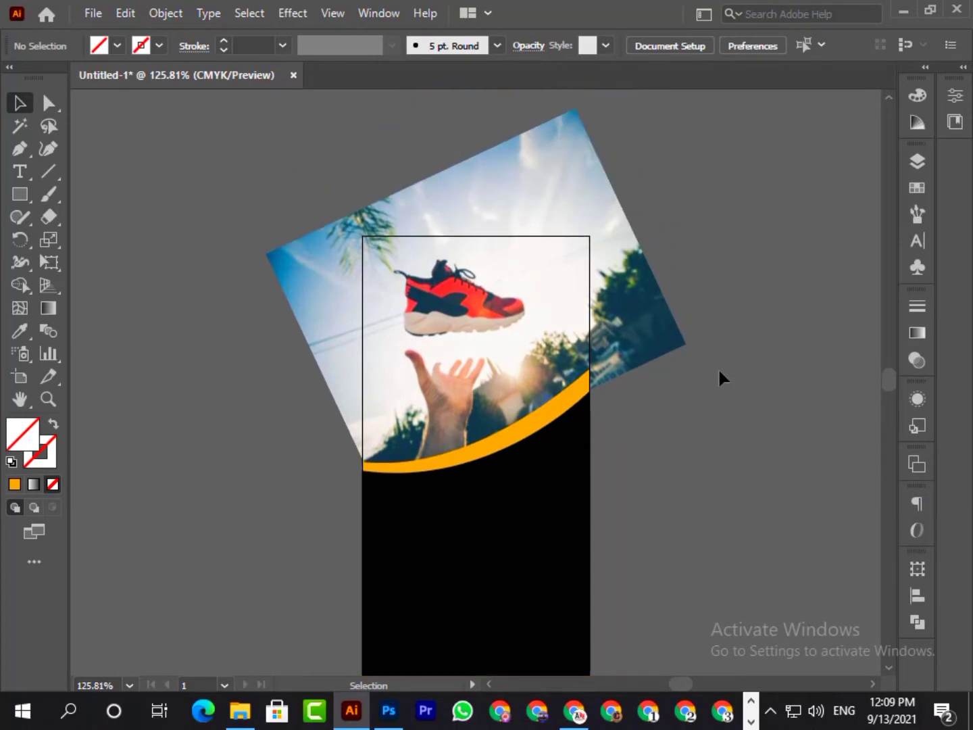
pyautogui.click(20, 149)
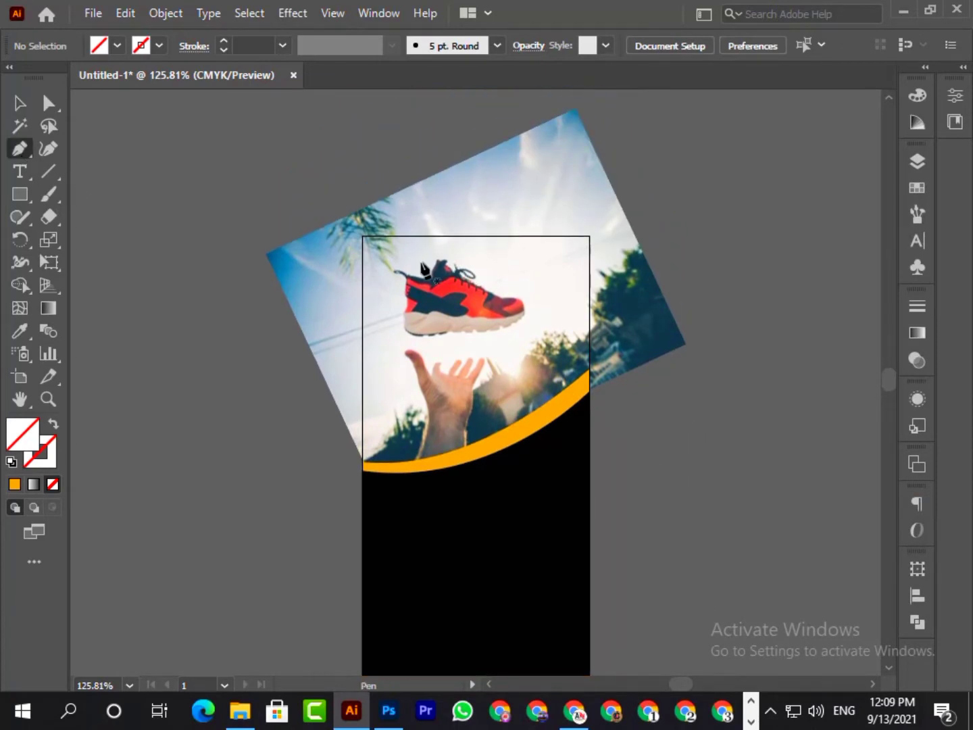
pyautogui.click(362, 236)
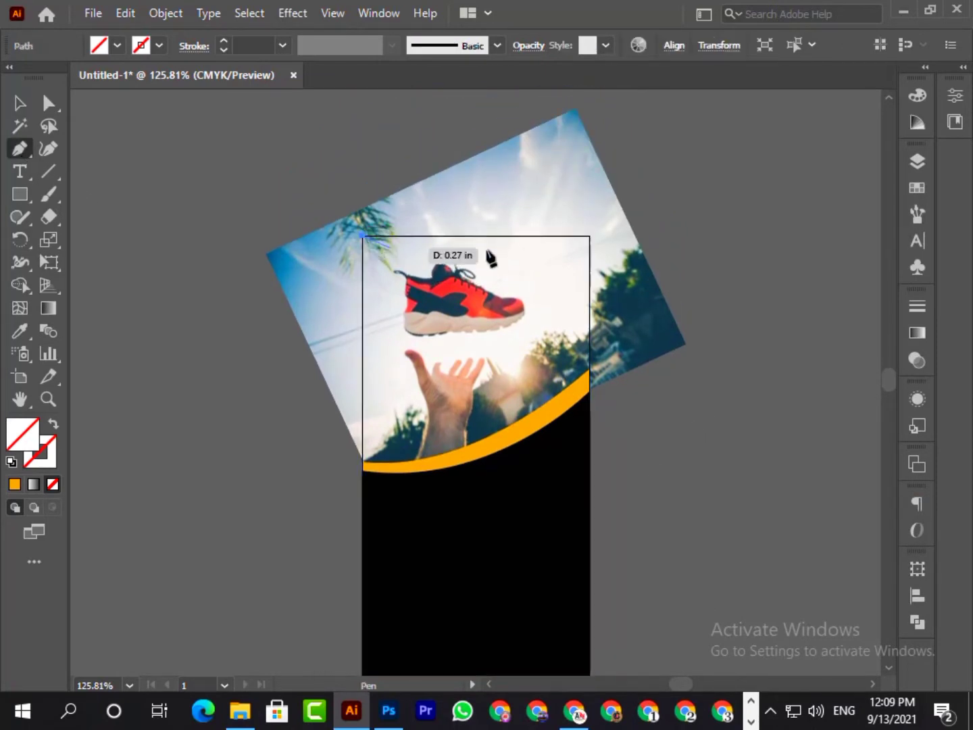
pyautogui.click(589, 236)
pyautogui.click(588, 370)
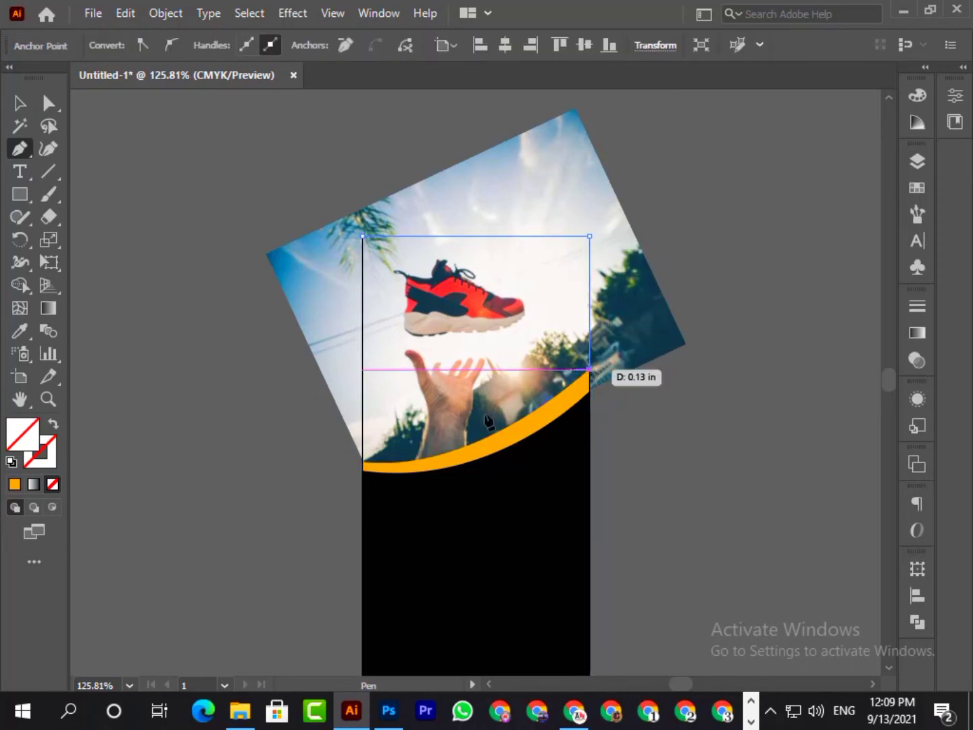
pyautogui.moveTo(363, 460); pyautogui.dragTo(228, 448)
pyautogui.click(362, 458)
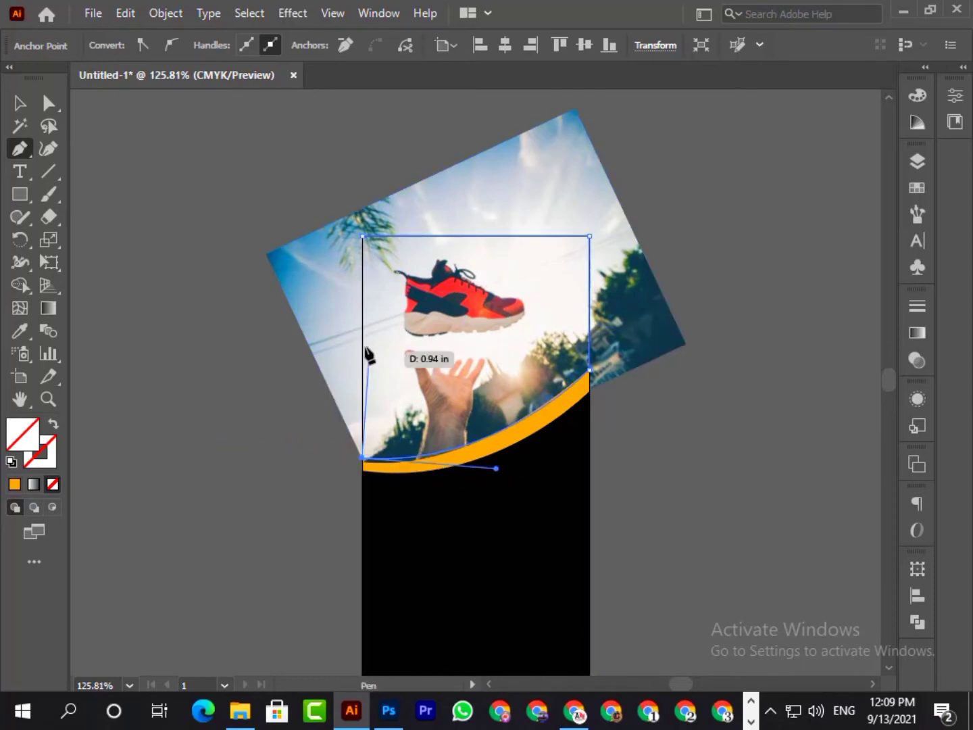
pyautogui.click(362, 235)
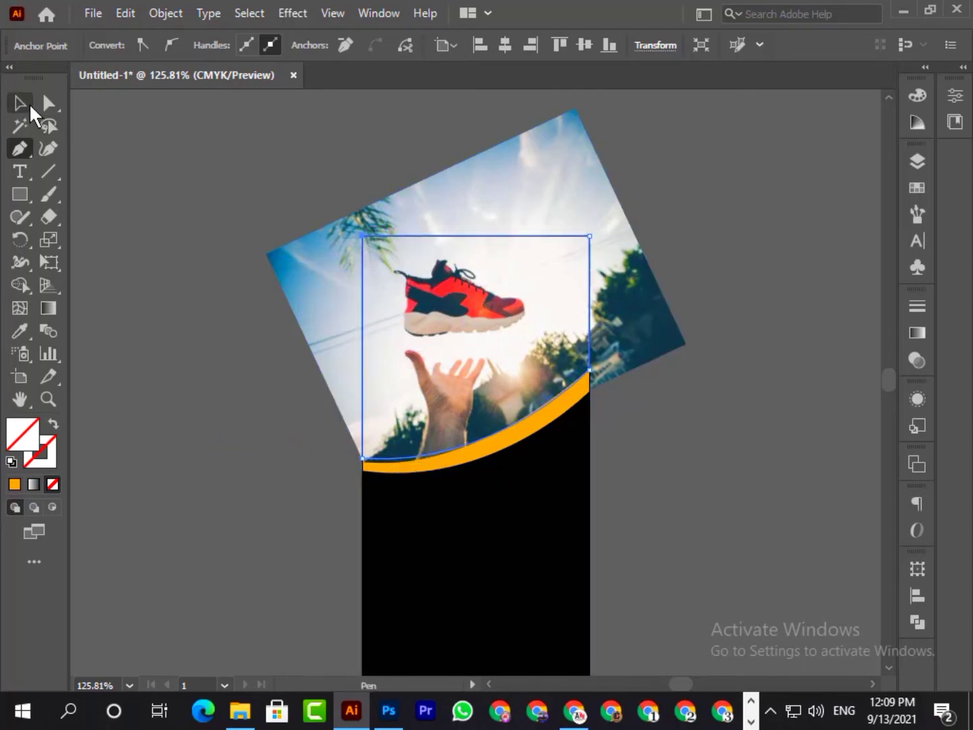
# - Clip the shoe photo to the drawn path with a clipping mask
pyautogui.click(30, 107)
pyautogui.keyDown('shift'); pyautogui.click(420, 282); pyautogui.keyUp('shift')
pyautogui.rightClick(425, 283)
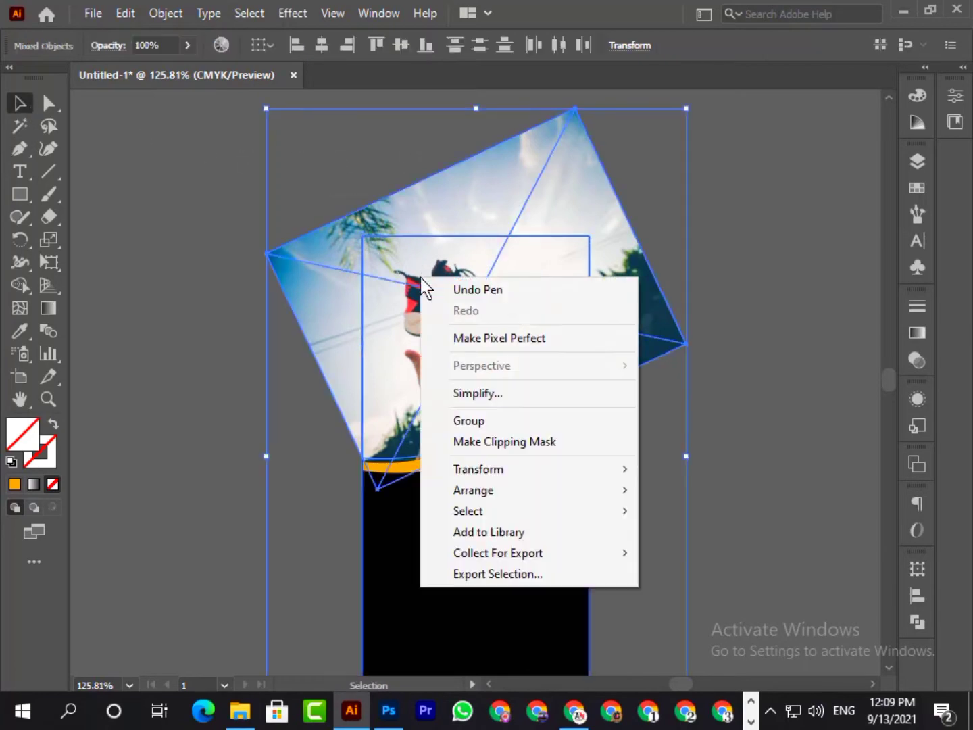
pyautogui.click(520, 441)
pyautogui.click(740, 338)
# - Nudge the clipped photo down to meet the orange curve and stretch its upper edge to the artboard's top
pyautogui.scroll(-2, 740, 340)
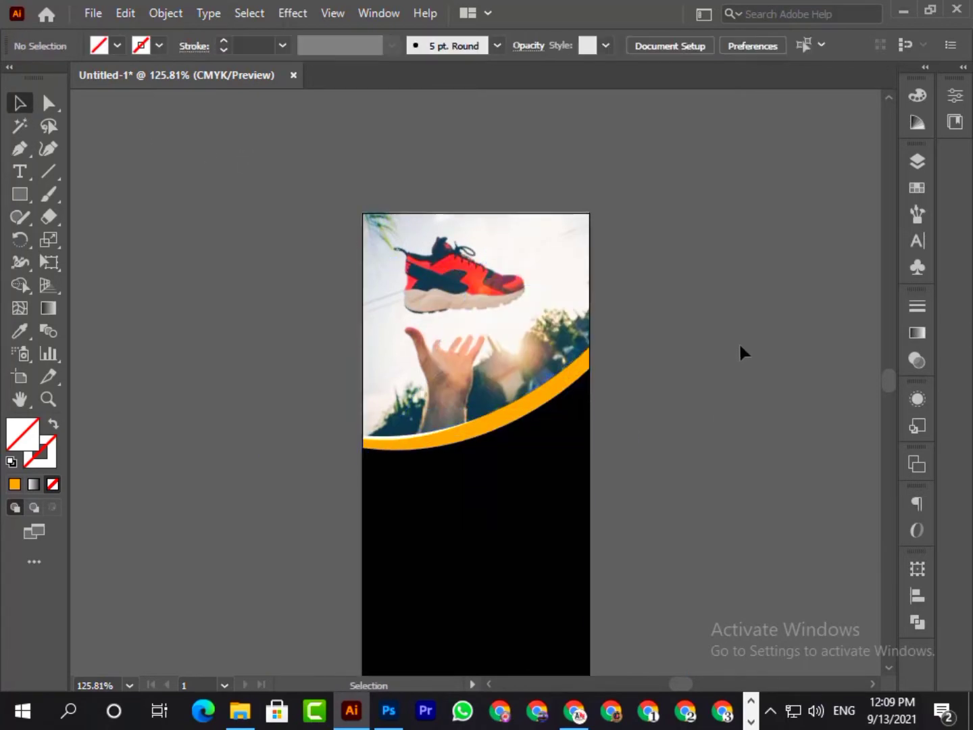
pyautogui.click(478, 332)
pyautogui.press('Down')
pyautogui.press('Down')
pyautogui.press('Down')
pyautogui.press('Down')
pyautogui.press('Down')
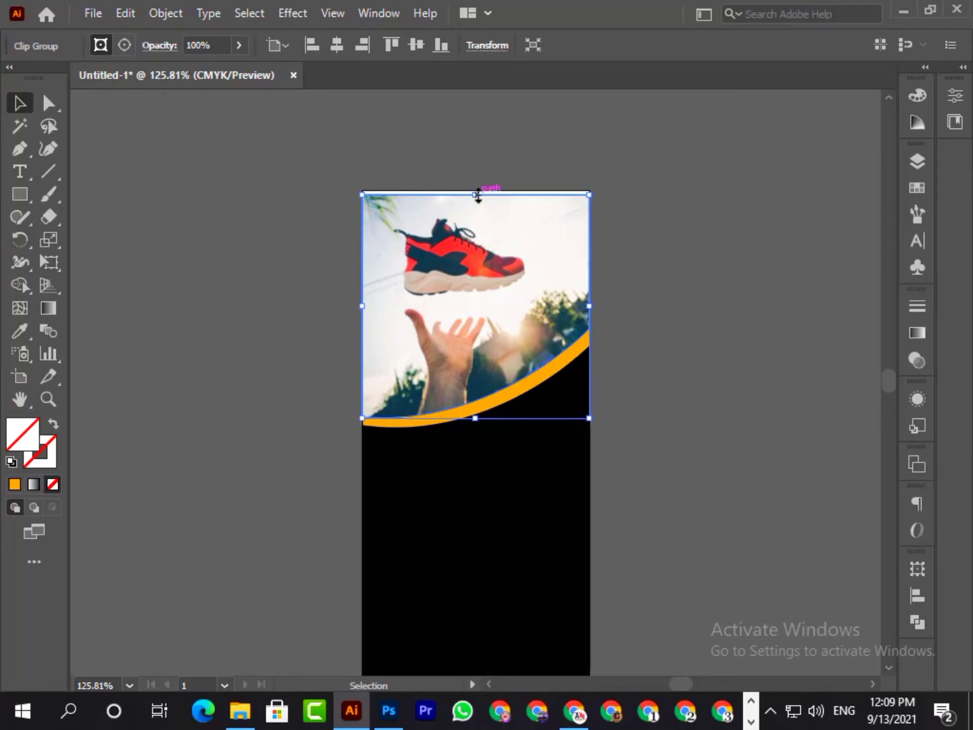
pyautogui.moveTo(477, 195); pyautogui.dragTo(477, 190)
pyautogui.click(765, 213)
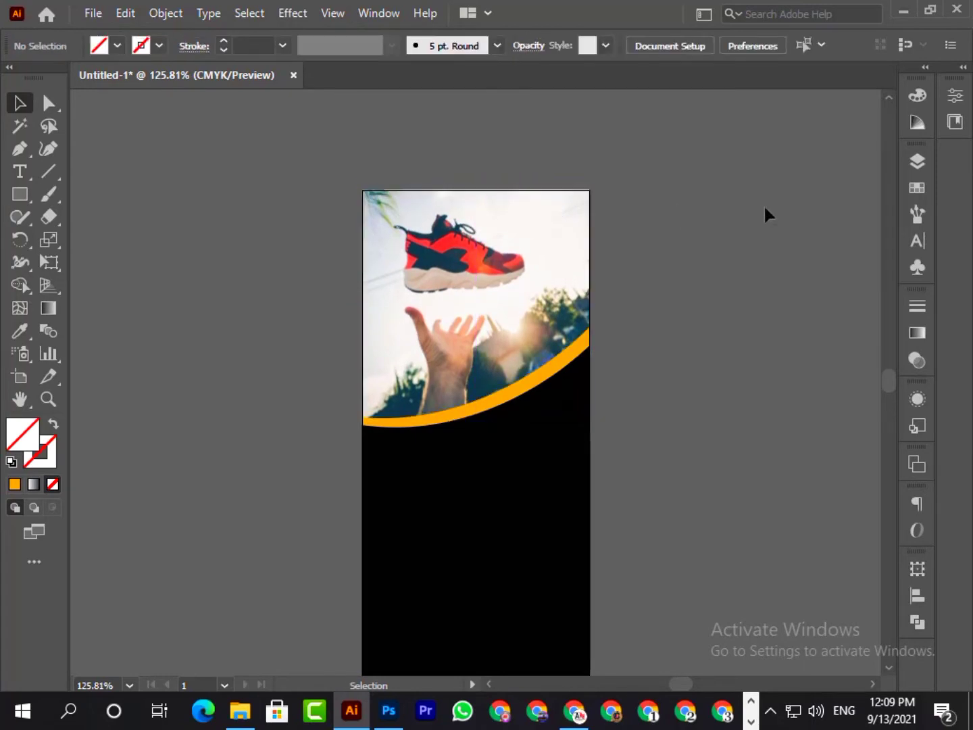
pyautogui.scroll(-4, 764, 214)
pyautogui.click(516, 196)
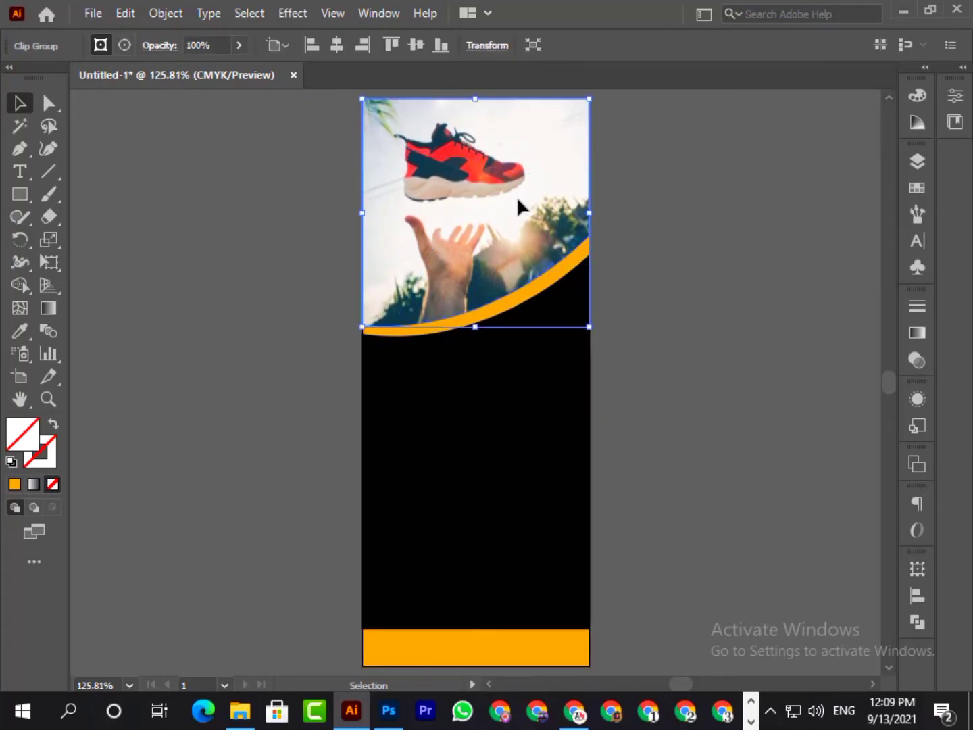
pyautogui.doubleClick(516, 196)
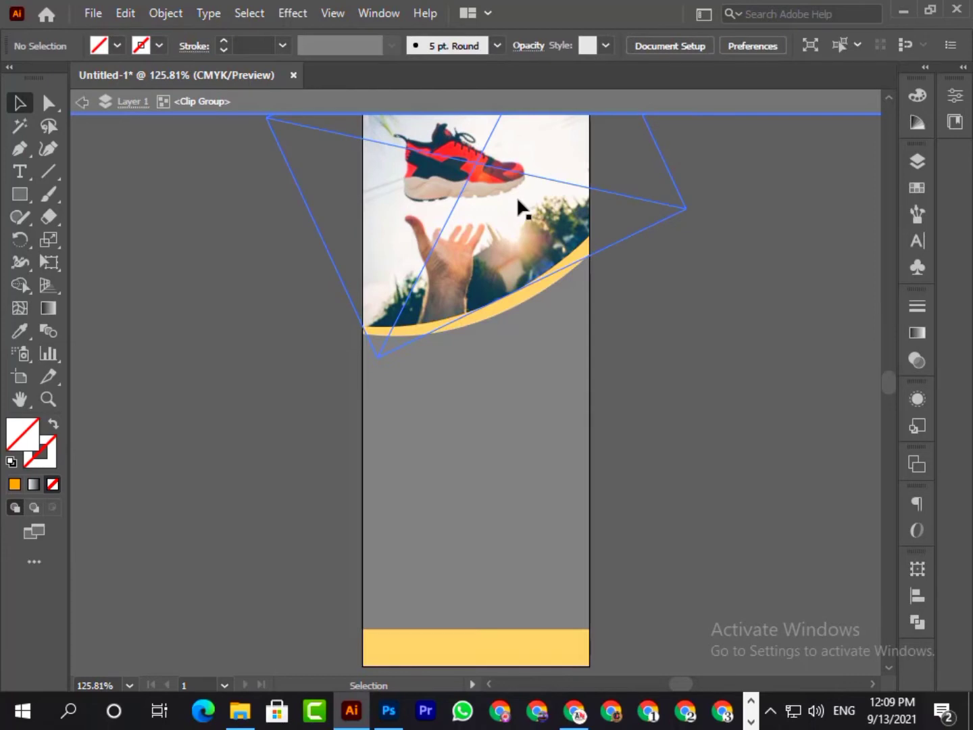
pyautogui.doubleClick(777, 350)
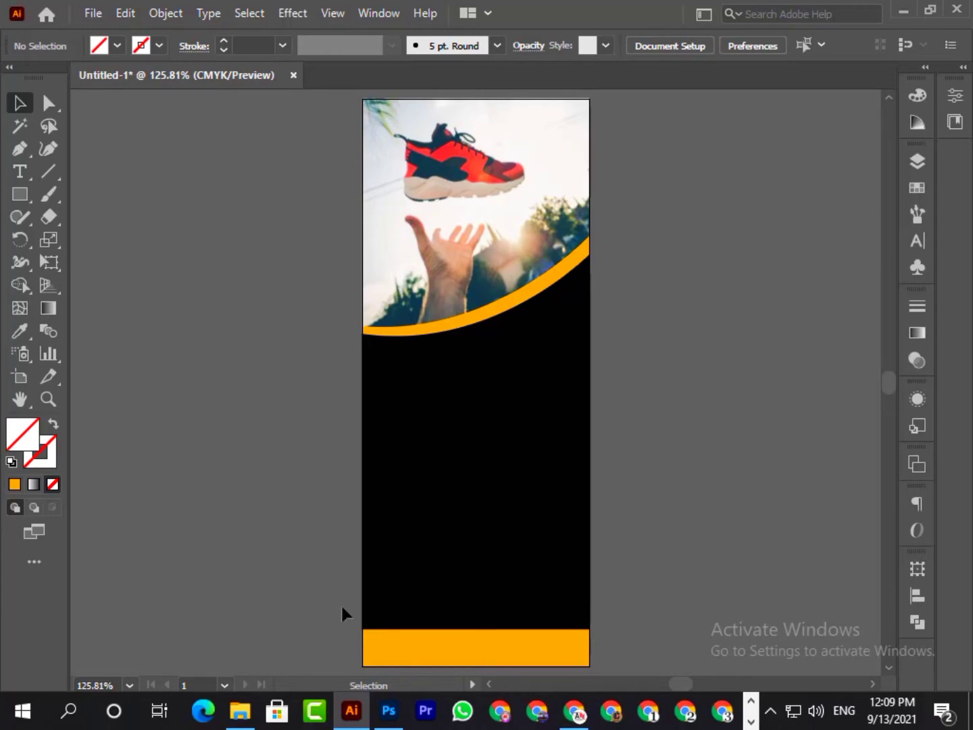
# - Place the sneaker drawing Shores.jpg from the Shose Stemar folder into the document
pyautogui.click(241, 709)
pyautogui.click(210, 164)
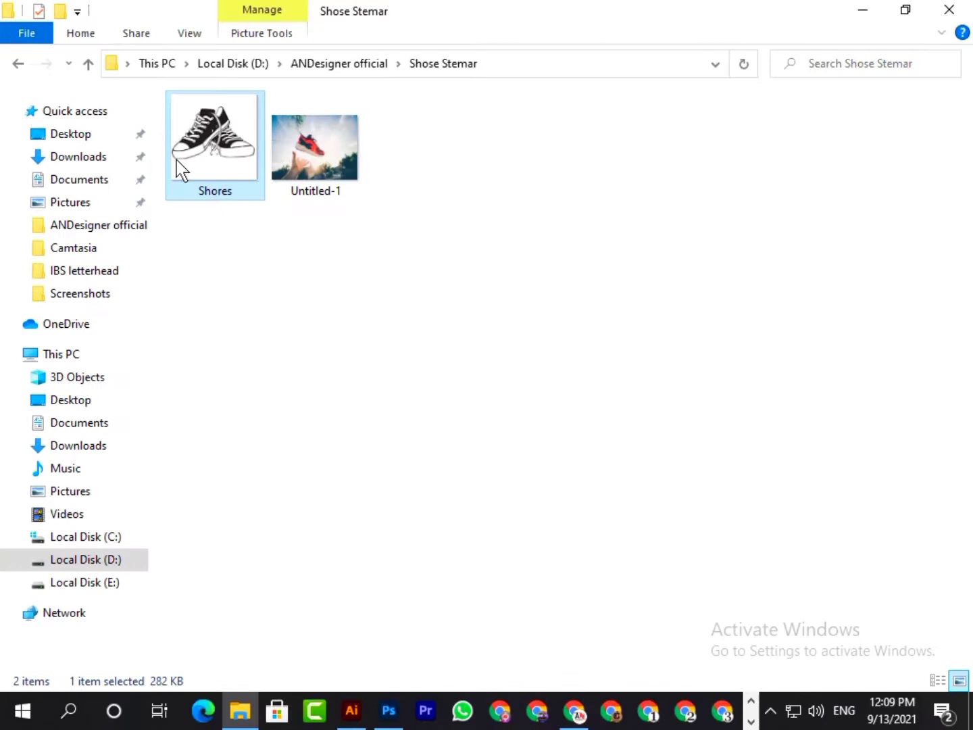
pyautogui.moveTo(179, 167); pyautogui.dragTo(704, 405)
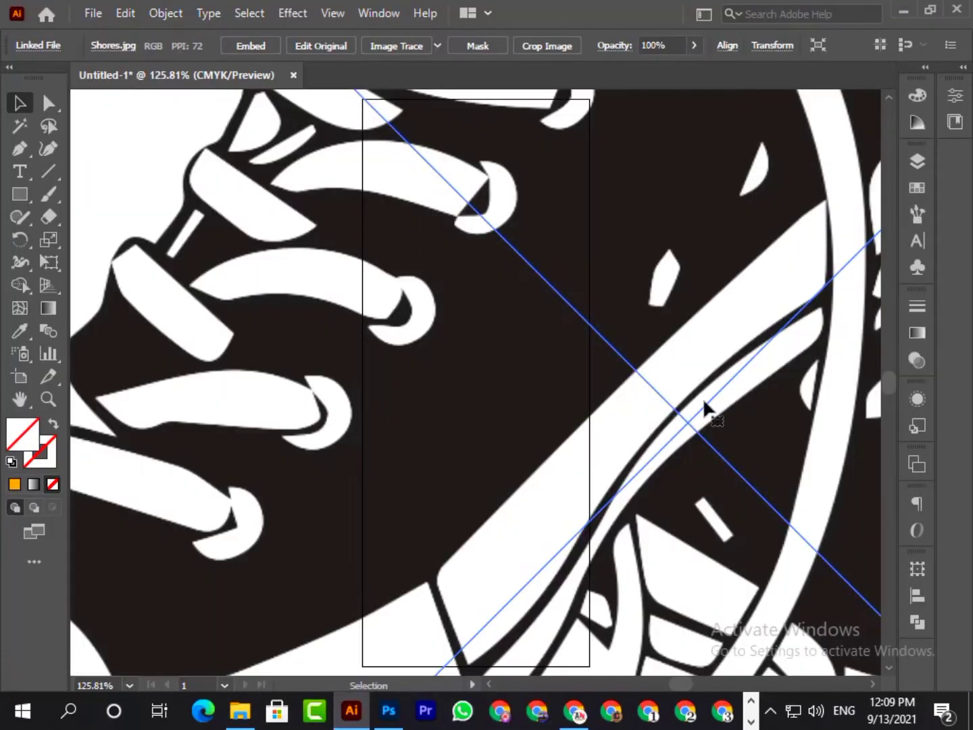
# - Scale the oversized sneaker drawing down to a small square beside the artboard's right edge
pyautogui.scroll(-15, 704, 405)
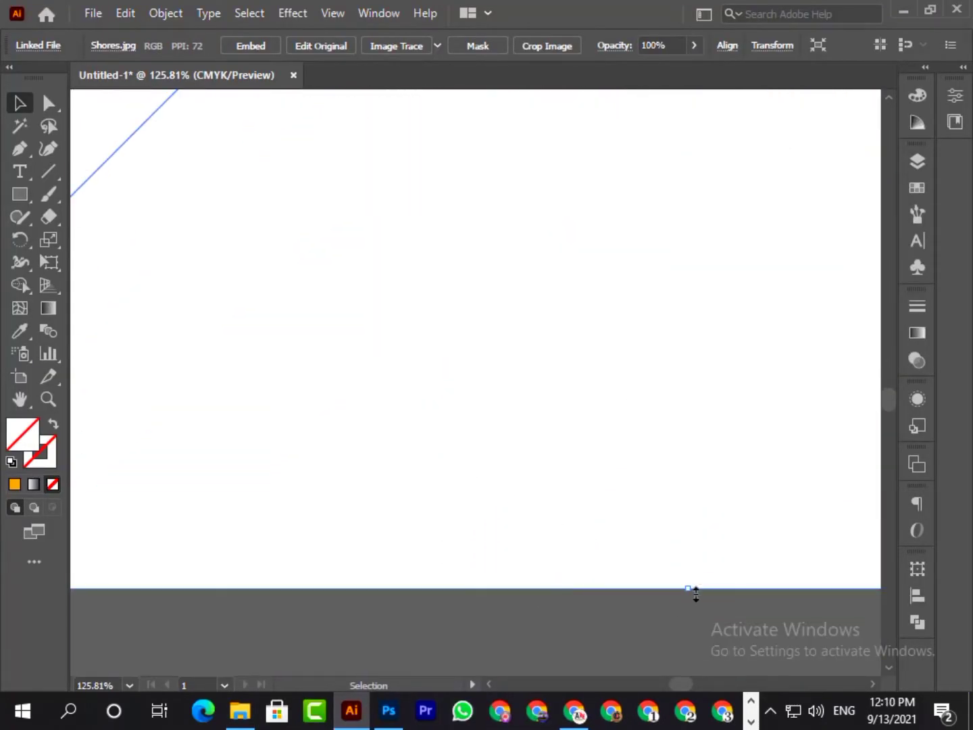
pyautogui.moveTo(691, 590); pyautogui.dragTo(666, 156)
pyautogui.scroll(10, 743, 551)
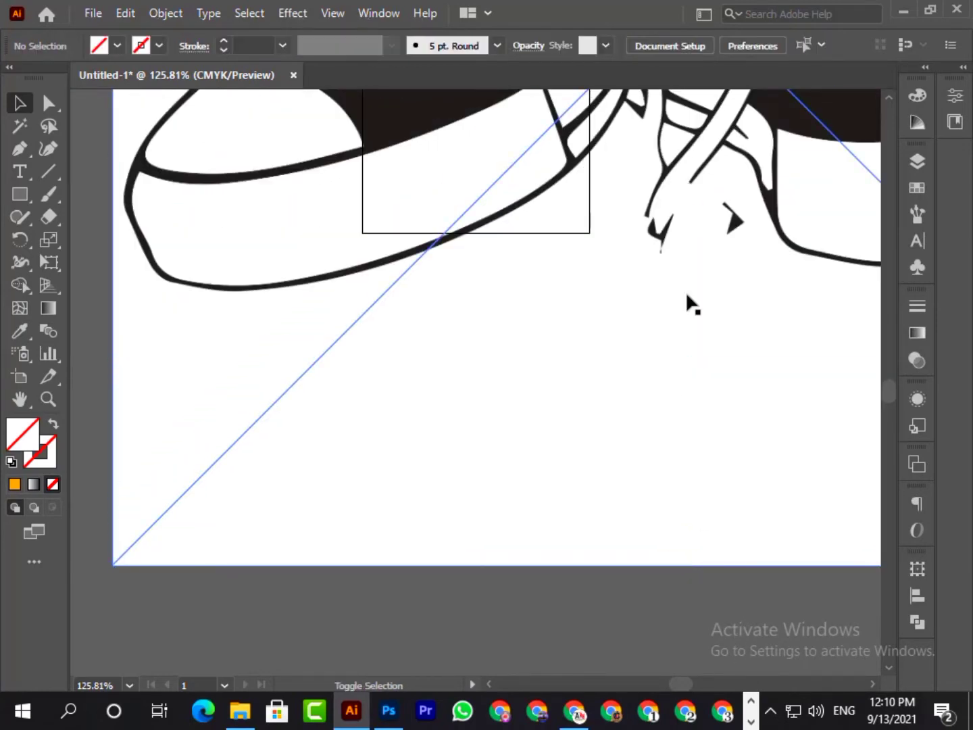
pyautogui.moveTo(689, 569); pyautogui.dragTo(689, 196)
pyautogui.scroll(8, 721, 486)
pyautogui.click(130, 686)
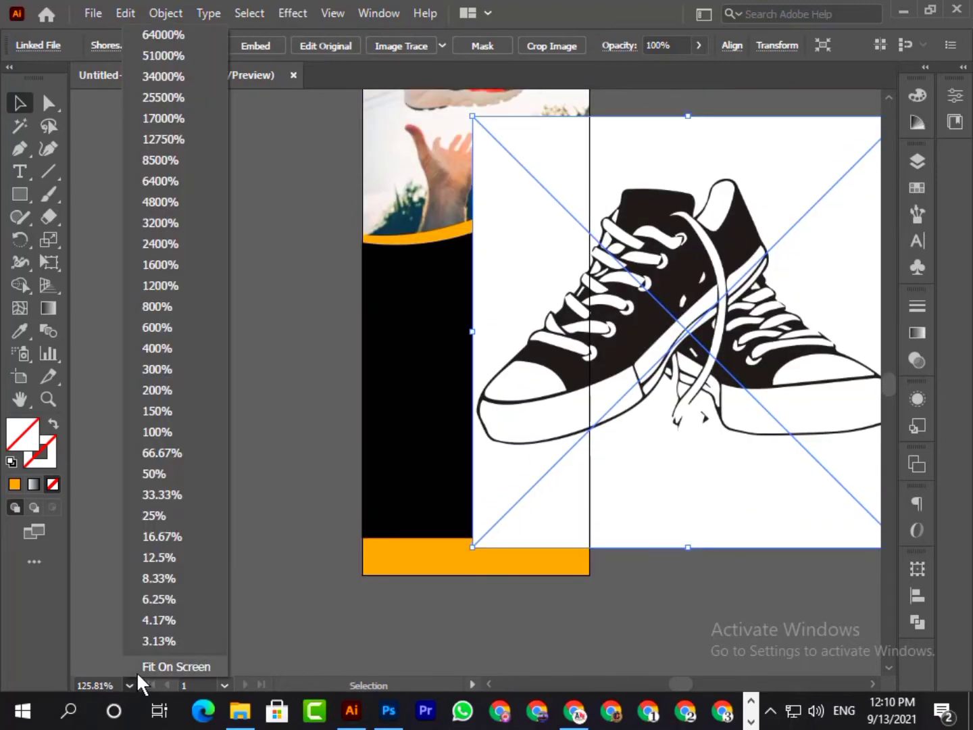
pyautogui.click(142, 667)
pyautogui.moveTo(689, 639); pyautogui.dragTo(677, 489)
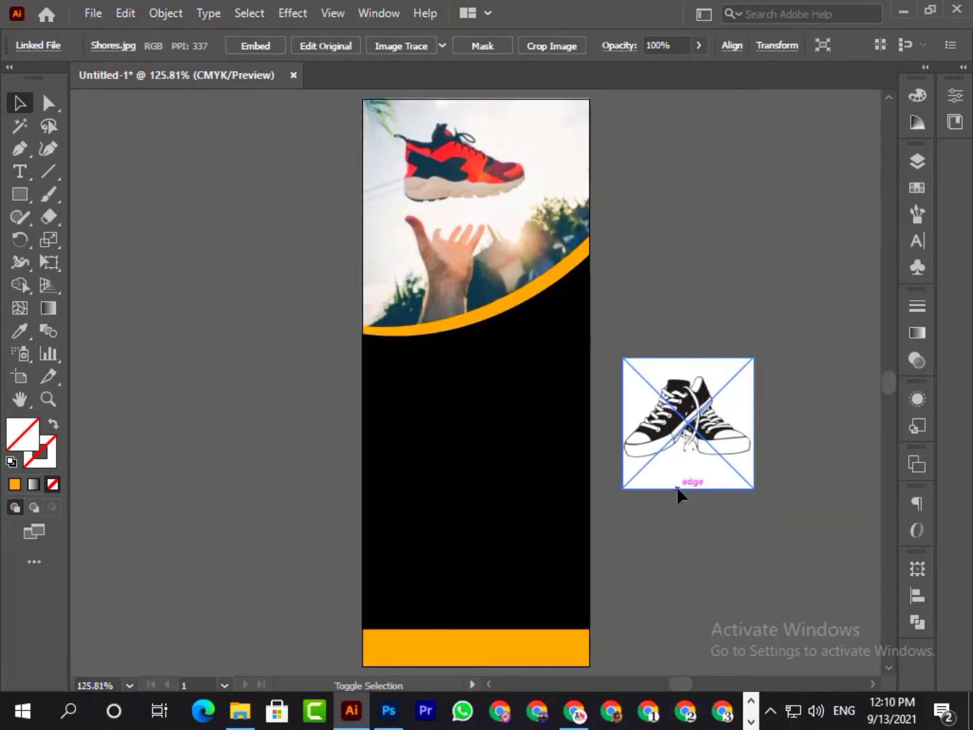
pyautogui.keyDown('shift'); pyautogui.click(678, 490); pyautogui.keyUp('shift')
pyautogui.click(676, 442)
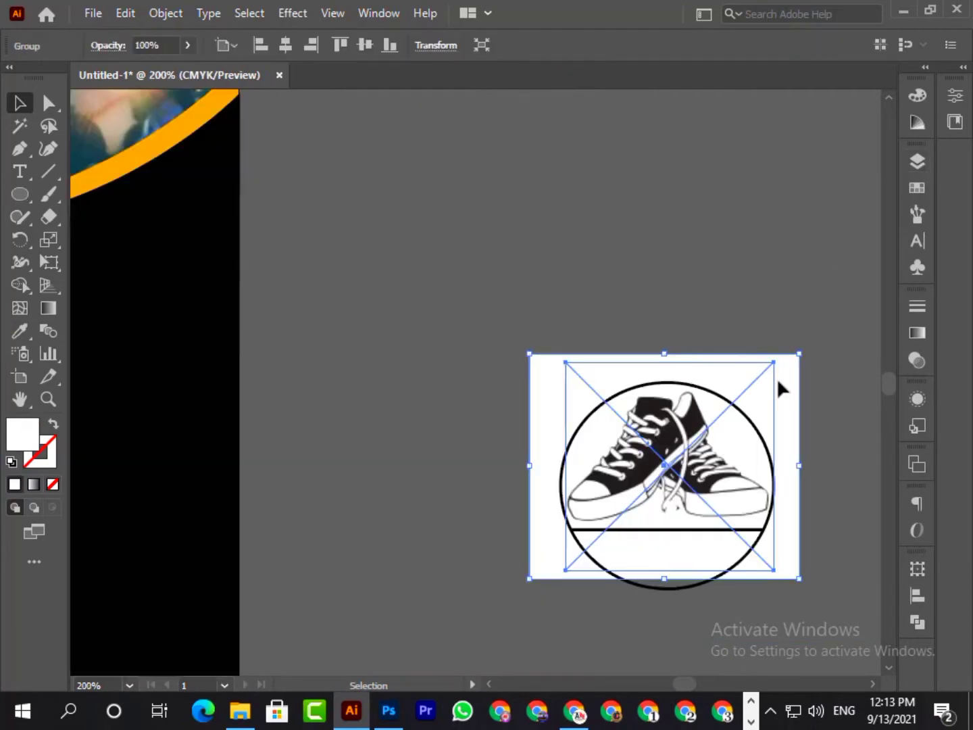
# - Move the sneaker image group clear above the circle and select the circle together with its horizontal line
pyautogui.click(596, 616)
pyautogui.moveTo(551, 566); pyautogui.dragTo(532, 341)
pyautogui.click(582, 545)
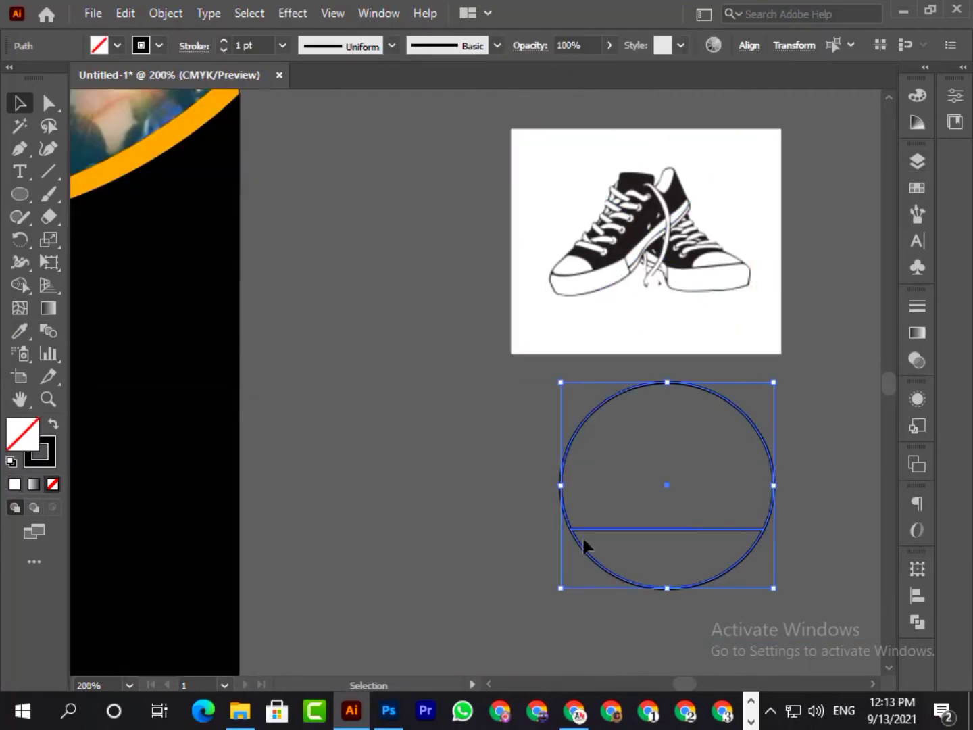
# - Add anchor points to the circle where both ends of the horizontal line meet it
pyautogui.press('a')
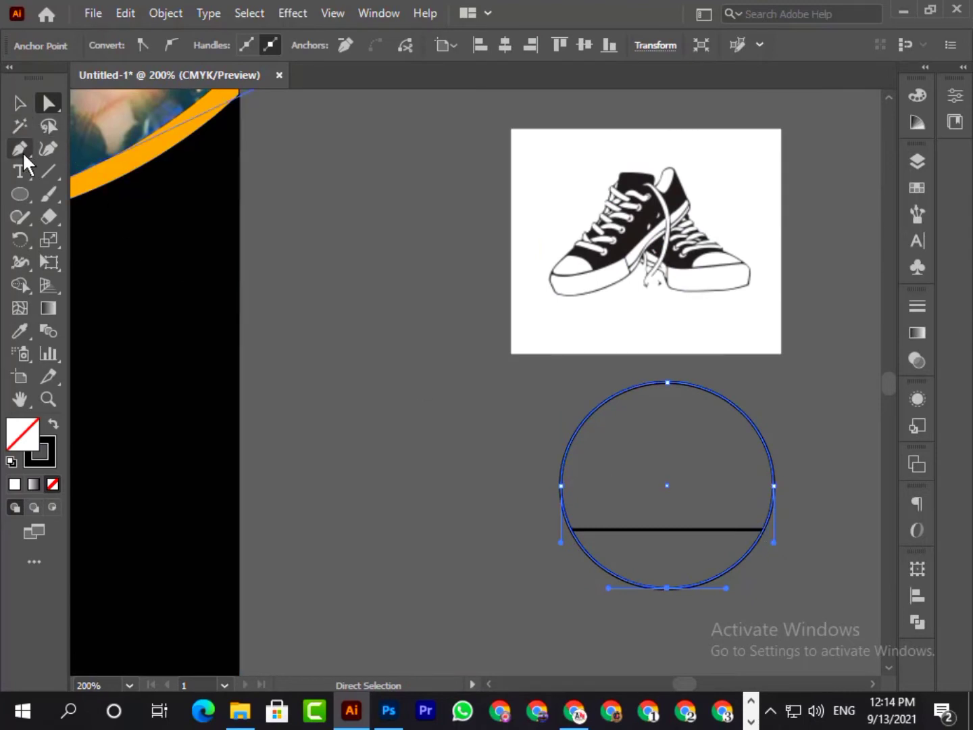
pyautogui.moveTo(22, 152); pyautogui.dragTo(73, 170)
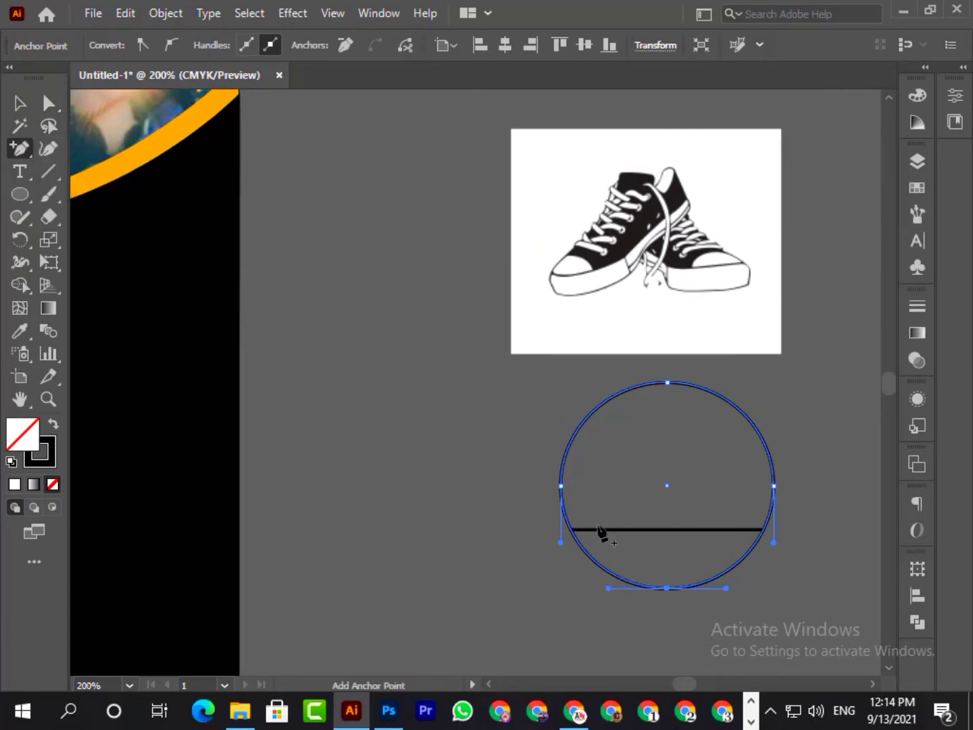
pyautogui.click(575, 534)
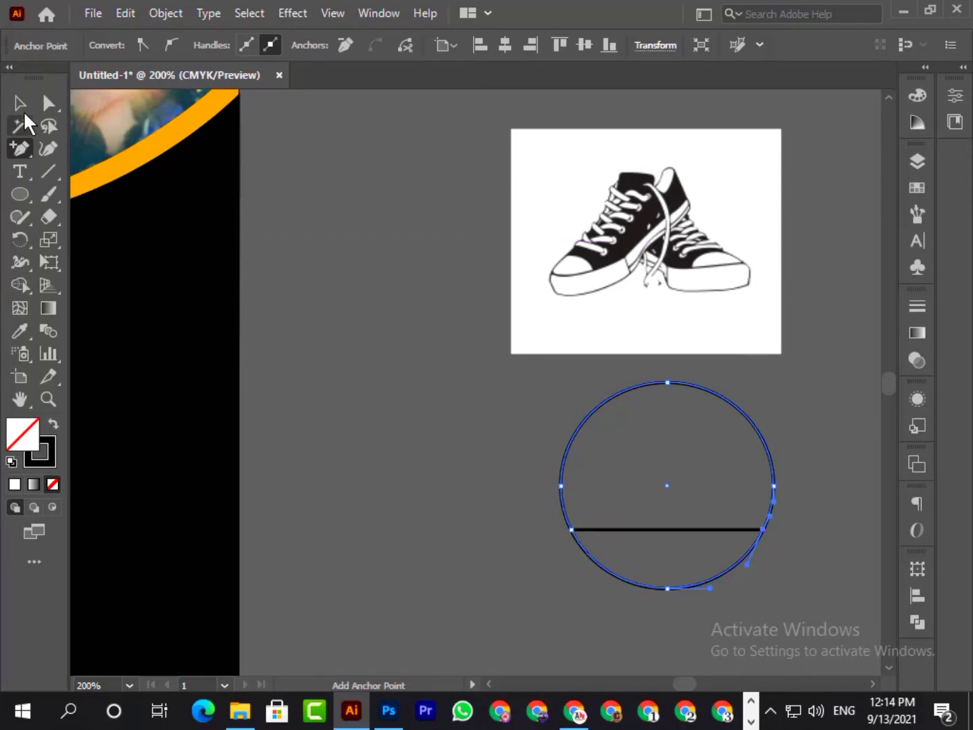
# - Delete the circle's lowest anchor point to remove the arc below the horizontal line
pyautogui.click(22, 105)
pyautogui.click(42, 106)
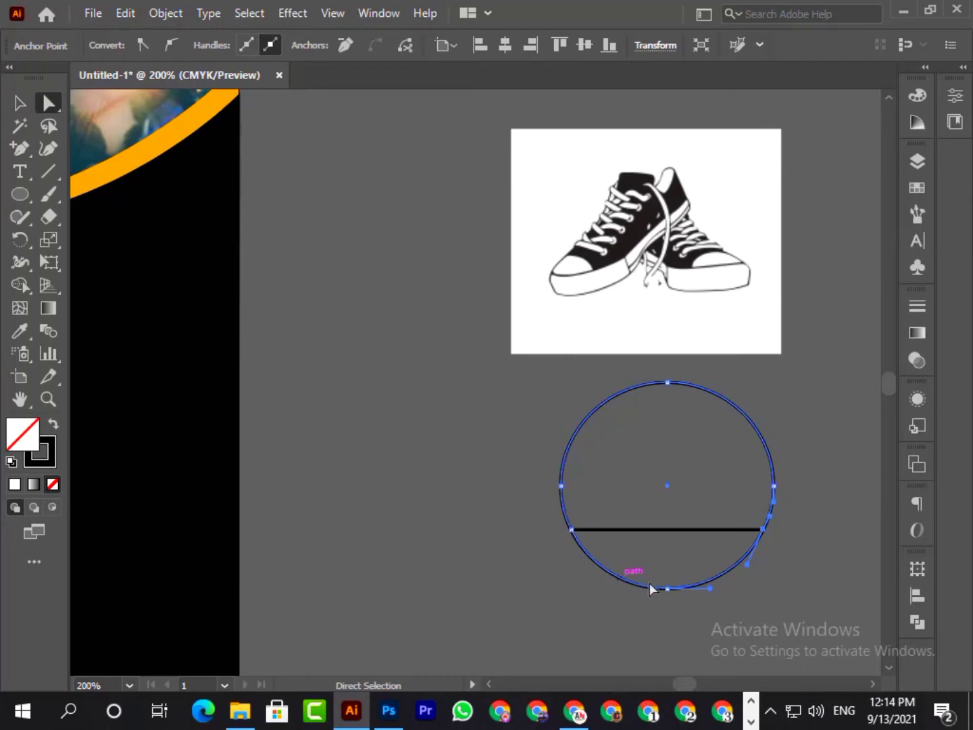
pyautogui.click(667, 587)
pyautogui.press('Delete')
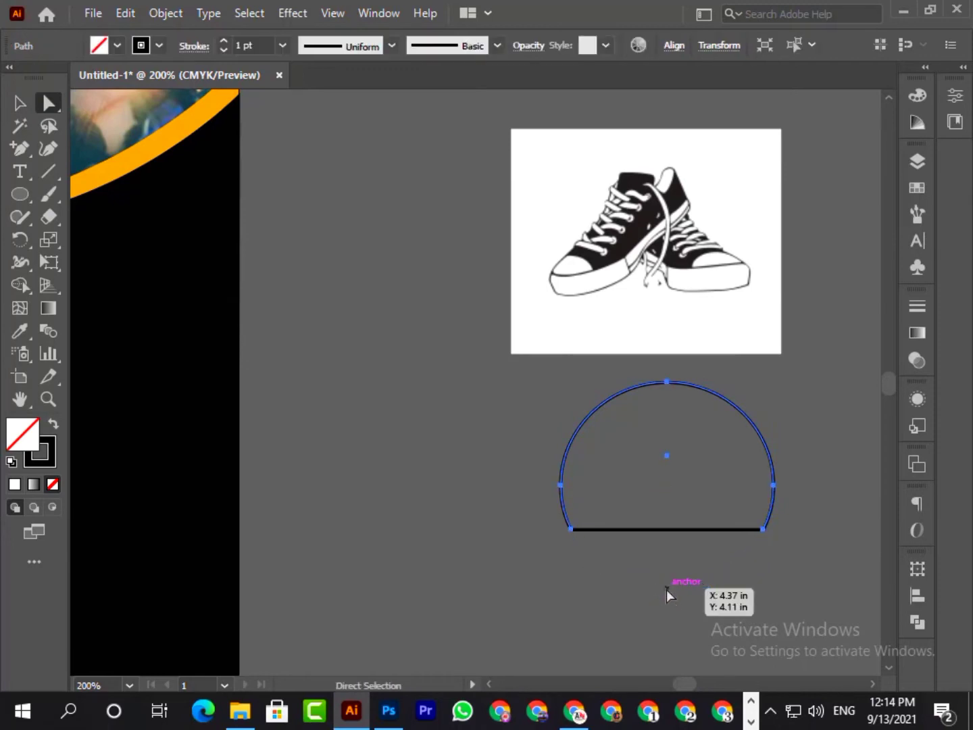
pyautogui.click(20, 103)
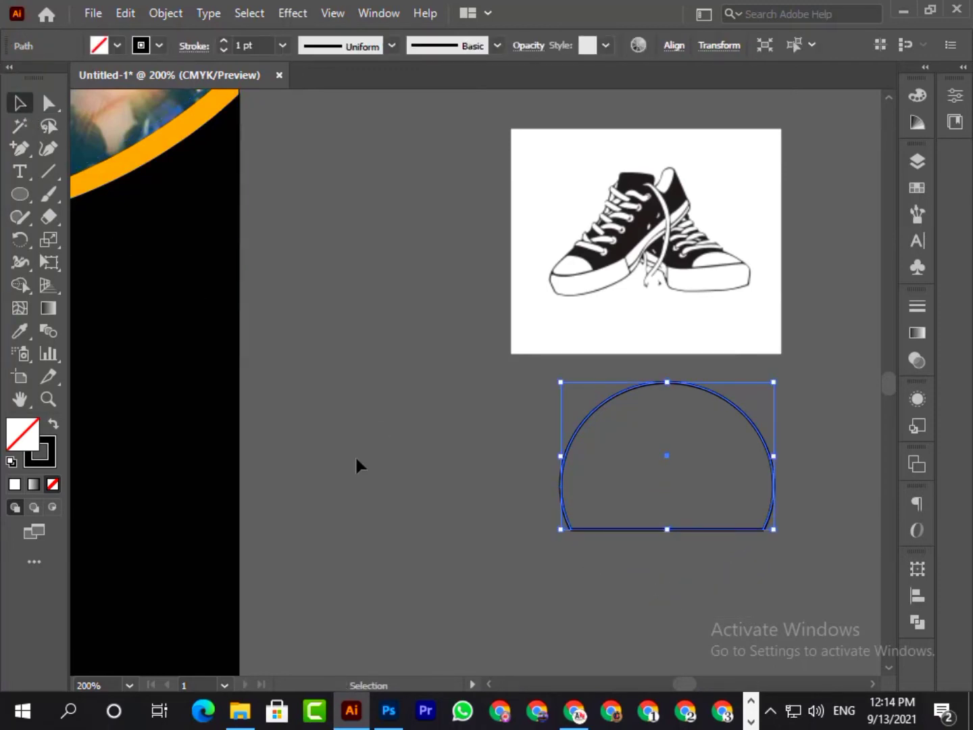
# - Position the sneaker image behind the flat-bottomed dome outline and clip it to that shape with a clipping mask
pyautogui.click(527, 426)
pyautogui.moveTo(684, 259); pyautogui.dragTo(703, 467)
pyautogui.keyDown('shift'); pyautogui.click(652, 427); pyautogui.keyUp('shift')
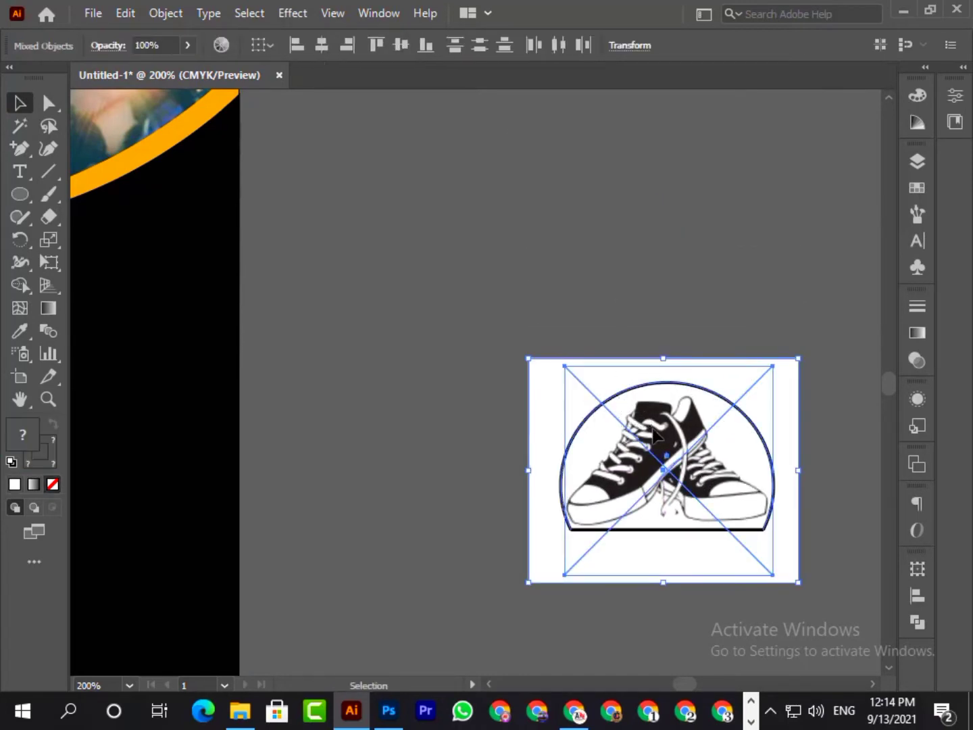
pyautogui.rightClick(652, 427)
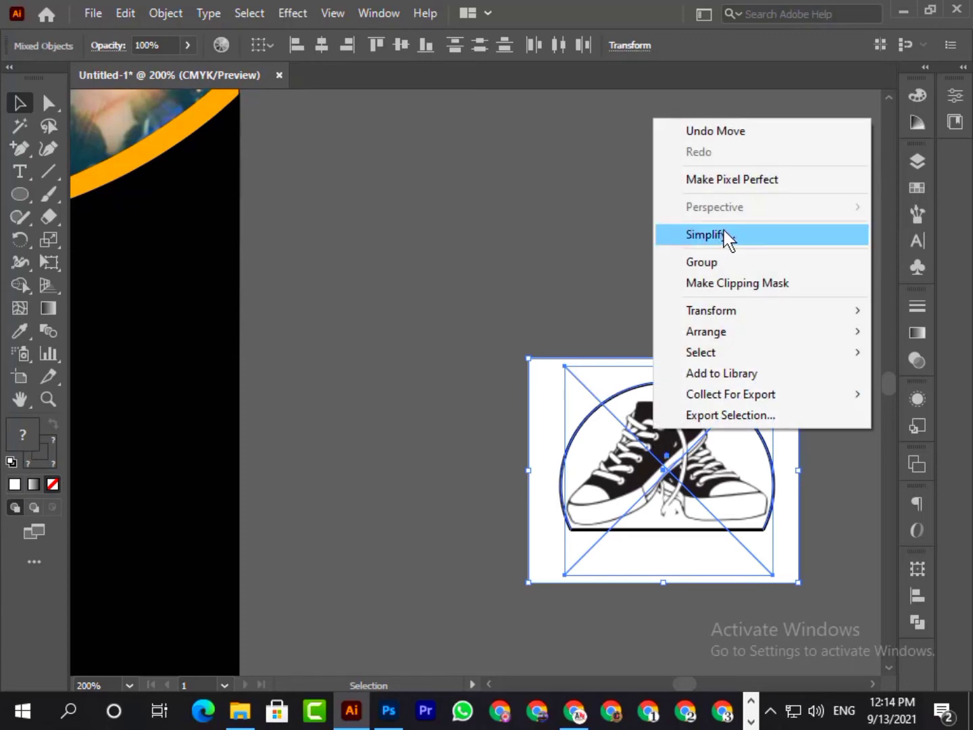
pyautogui.click(751, 283)
pyautogui.click(751, 281)
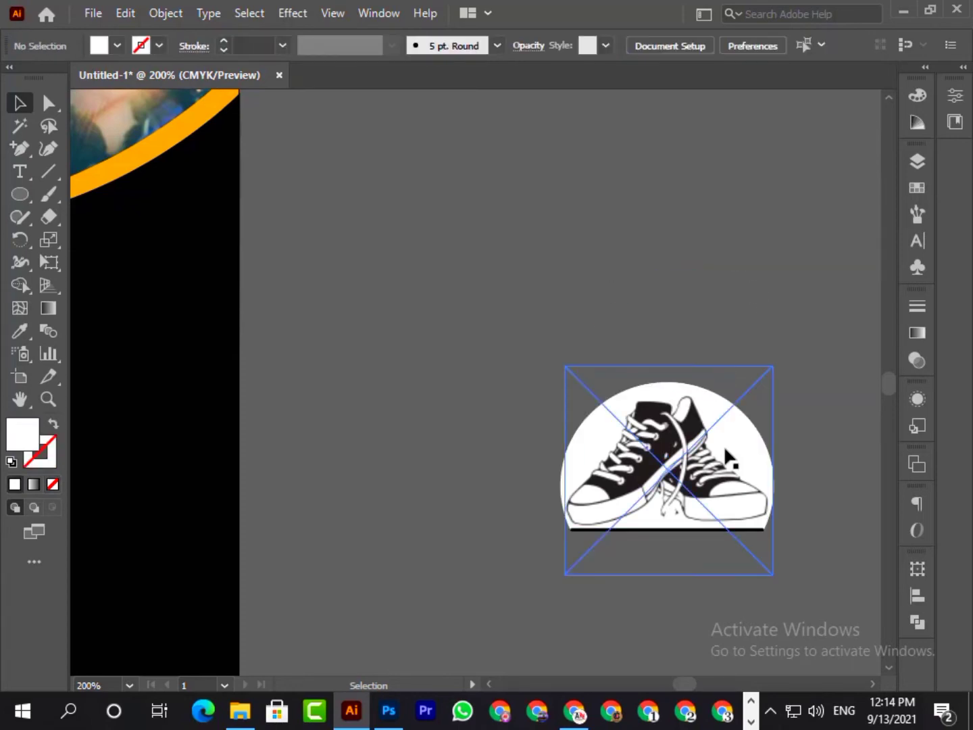
# - Place the clipped sneaker logo on the banner's black area just below the orange curve and reduce its height slightly
pyautogui.moveTo(652, 451); pyautogui.dragTo(319, 426)
pyautogui.moveTo(393, 426); pyautogui.dragTo(753, 422)
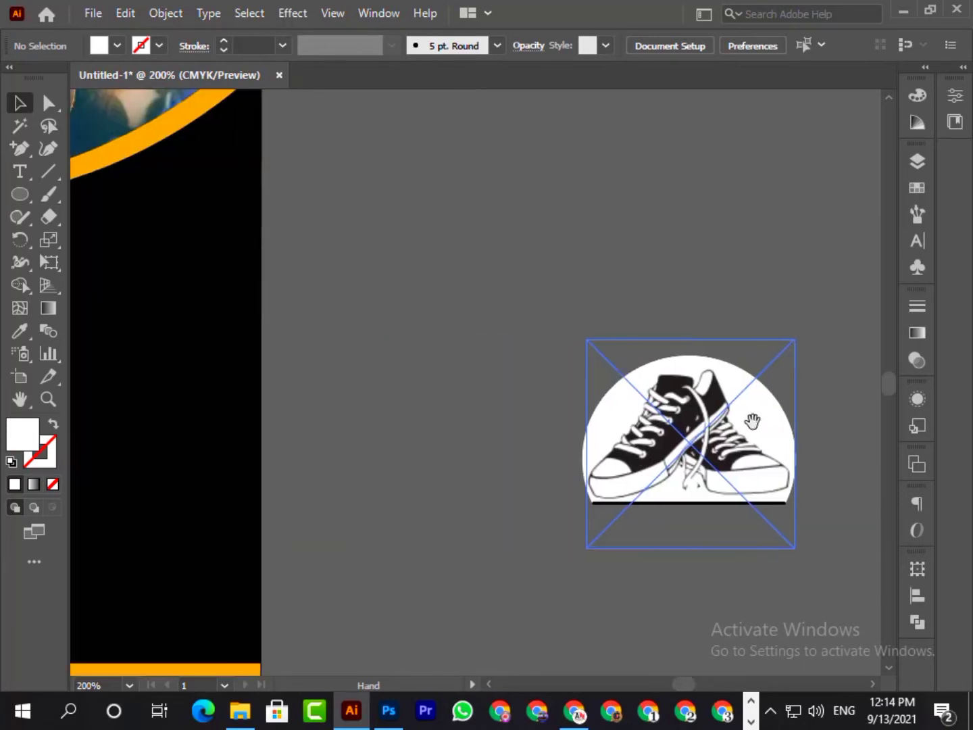
pyautogui.moveTo(335, 448); pyautogui.dragTo(564, 512)
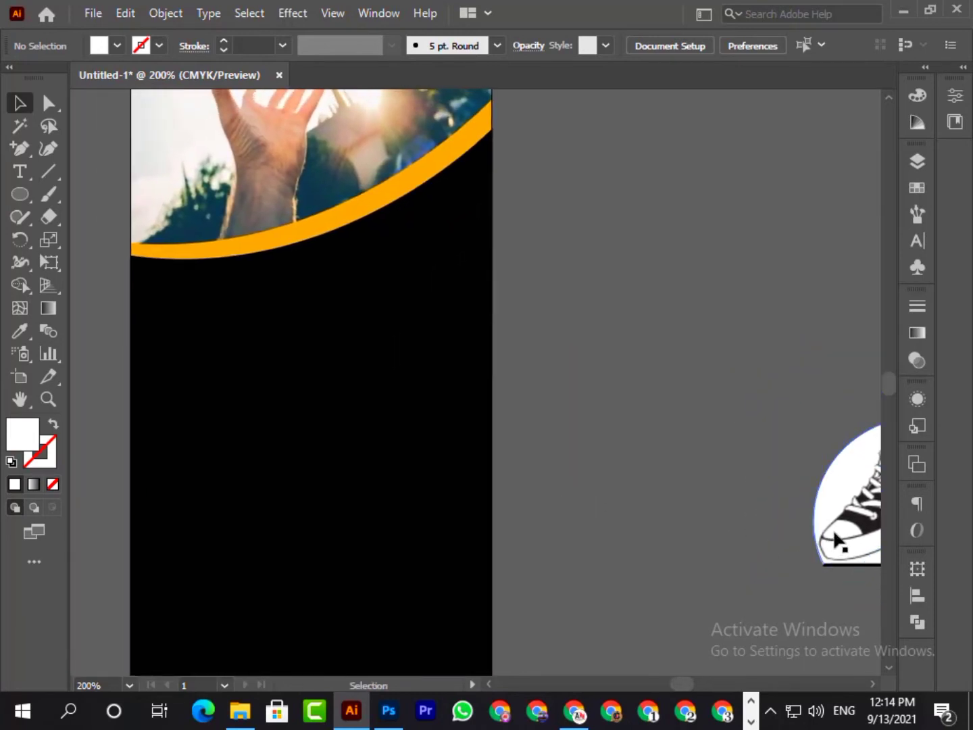
pyautogui.moveTo(831, 533); pyautogui.dragTo(224, 369)
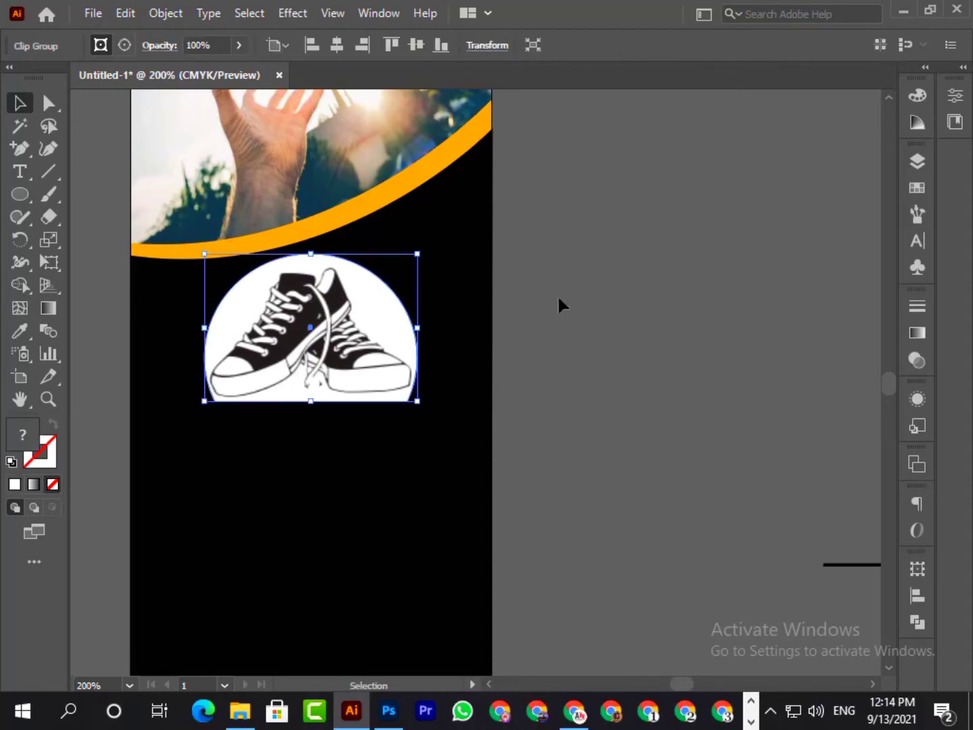
pyautogui.scroll(-3, 626, 288)
pyautogui.scroll(2, 626, 287)
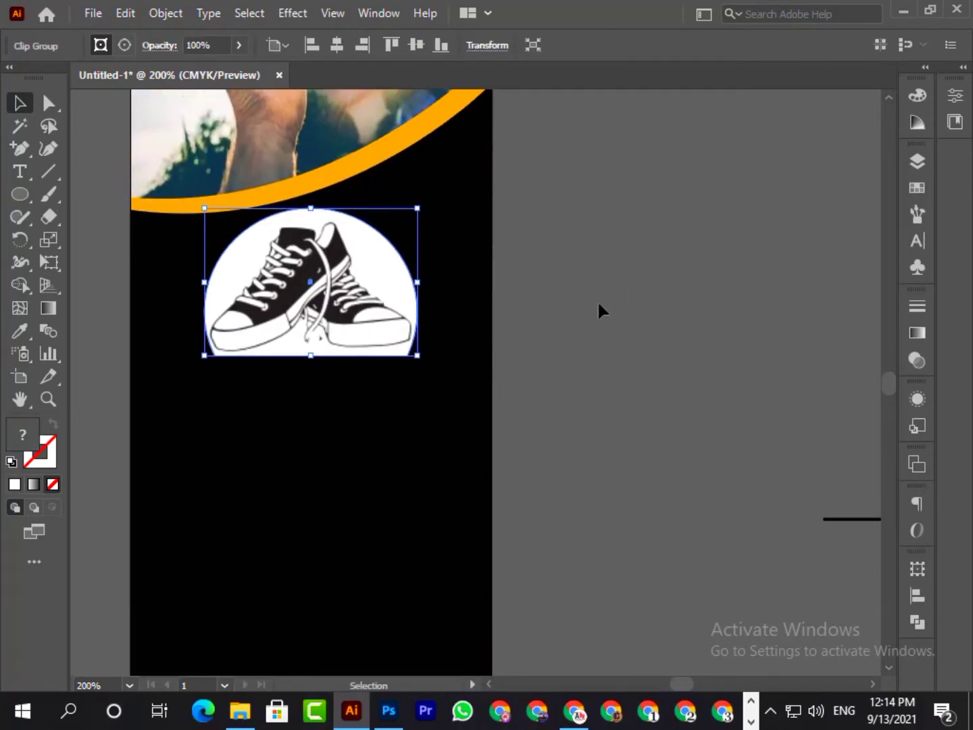
pyautogui.moveTo(311, 208); pyautogui.dragTo(308, 216)
pyautogui.moveTo(326, 269); pyautogui.dragTo(324, 252)
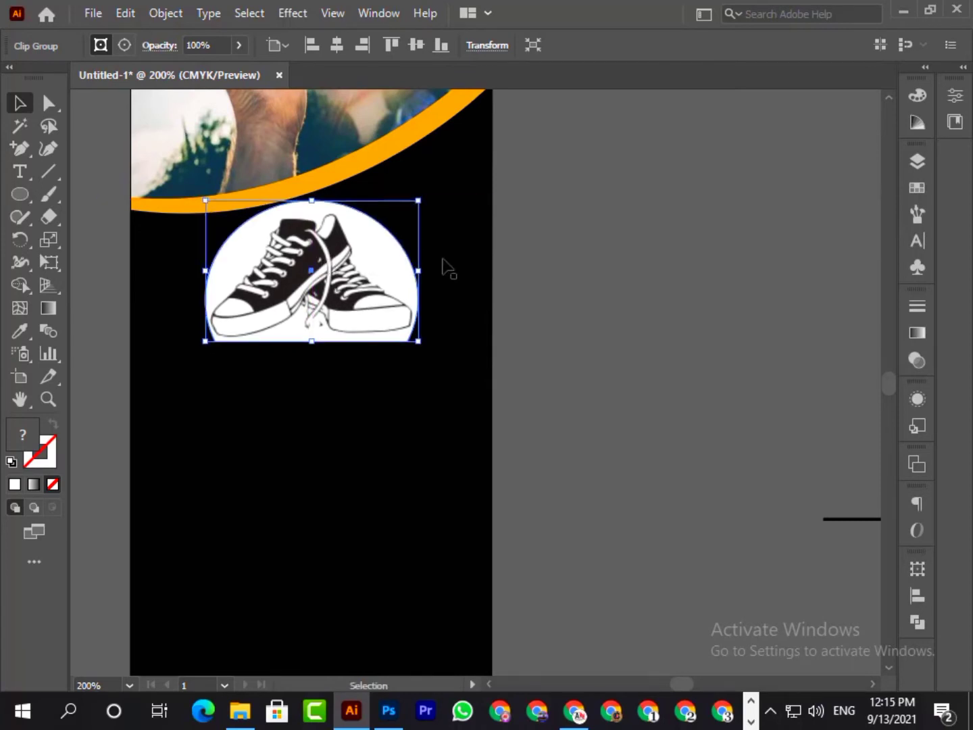
pyautogui.click(630, 297)
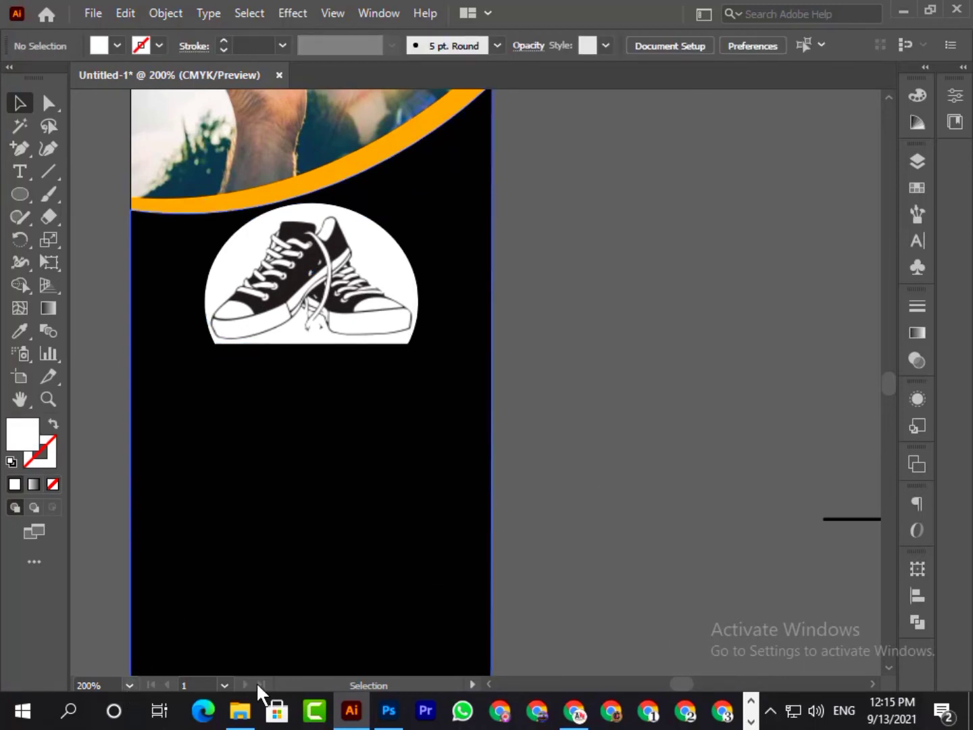
# - Delete the leftover horizontal line beside the artboard
pyautogui.click(129, 684)
pyautogui.click(148, 662)
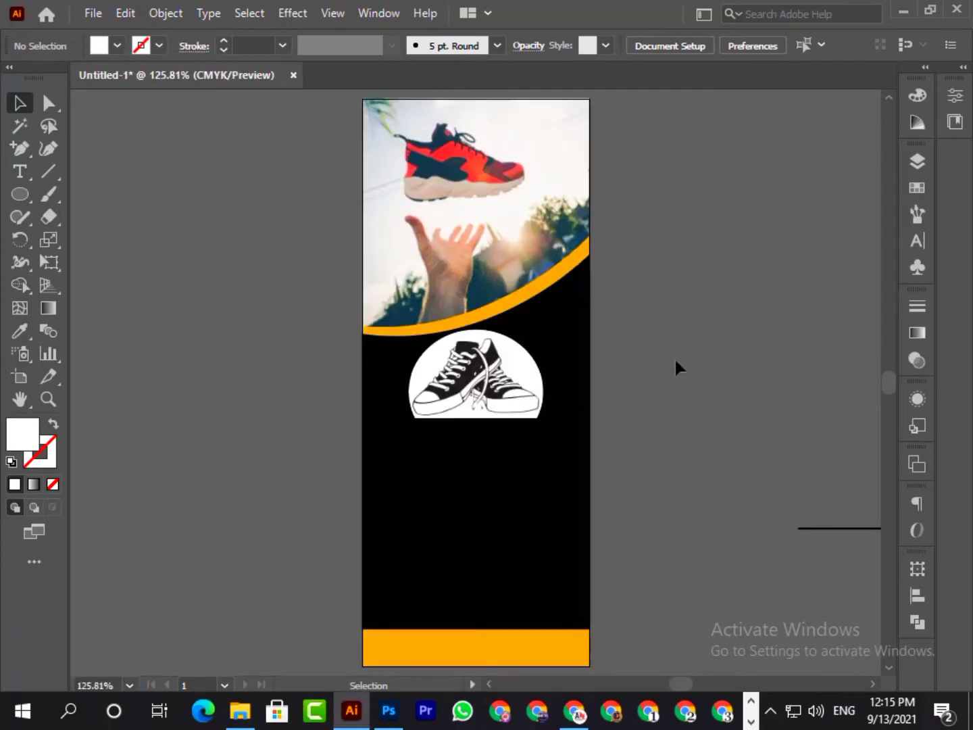
pyautogui.moveTo(827, 560); pyautogui.dragTo(842, 582)
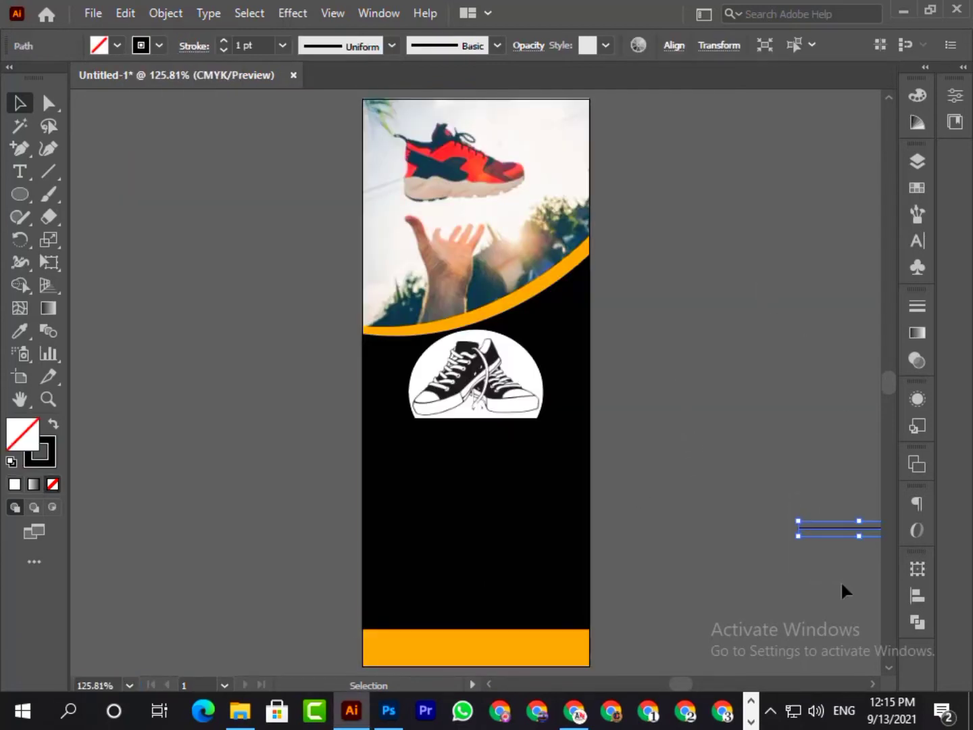
pyautogui.press('Delete')
# - Add the text "AN Shose" on the empty canvas beside the artboard
pyautogui.click(19, 173)
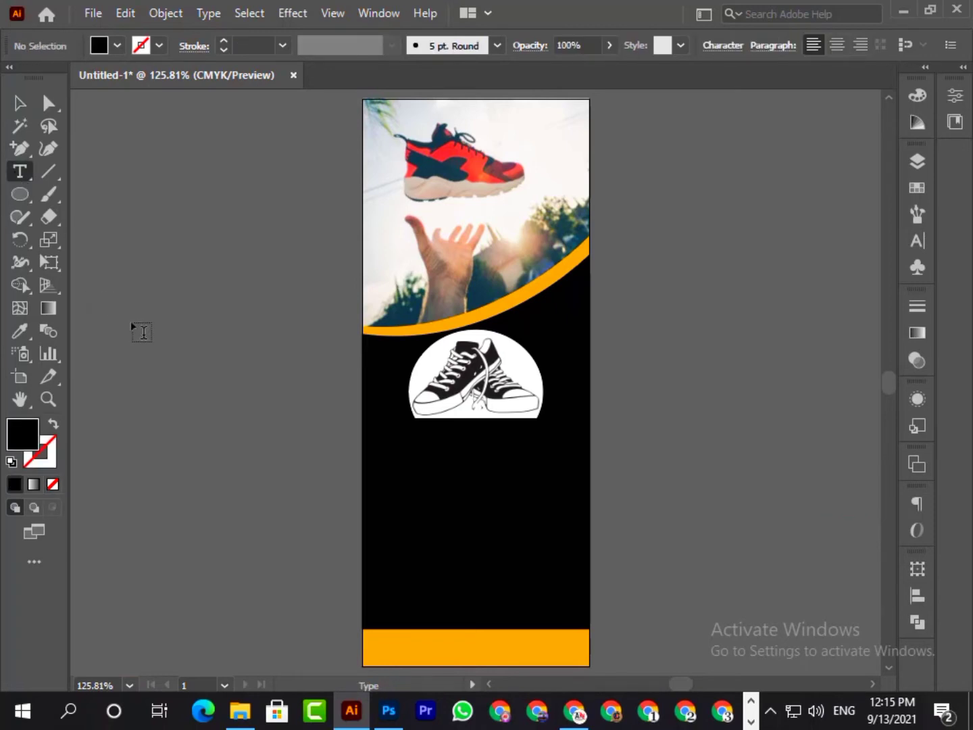
pyautogui.click(132, 323)
pyautogui.write('AN SHO')
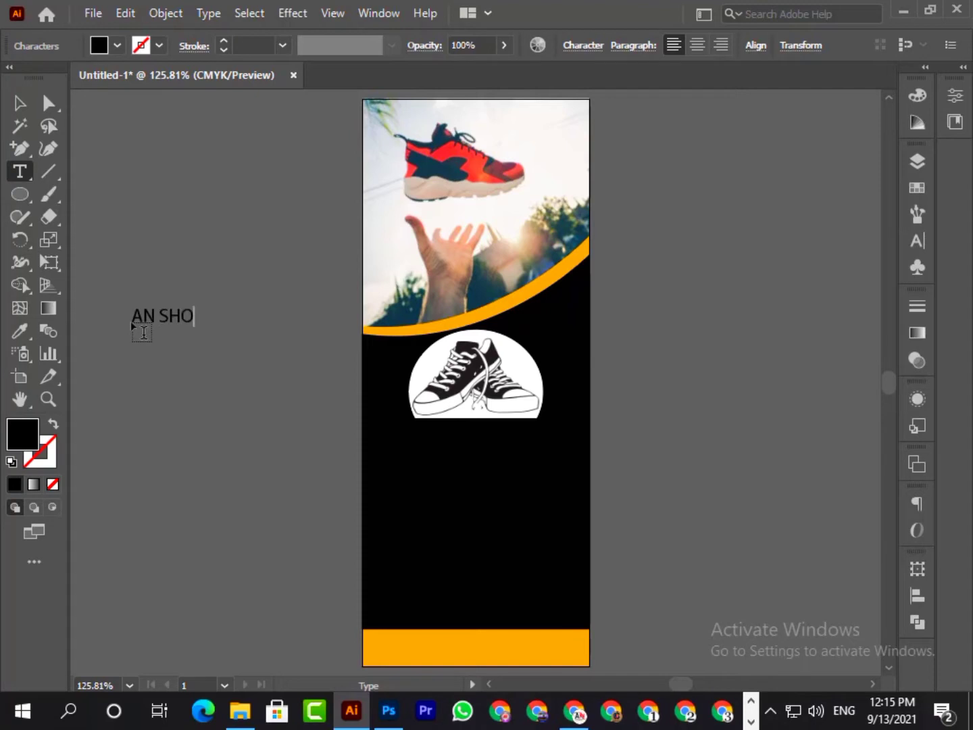
pyautogui.press('BackSpace')
pyautogui.press('BackSpace')
pyautogui.write('hose')
pyautogui.press('Escape')
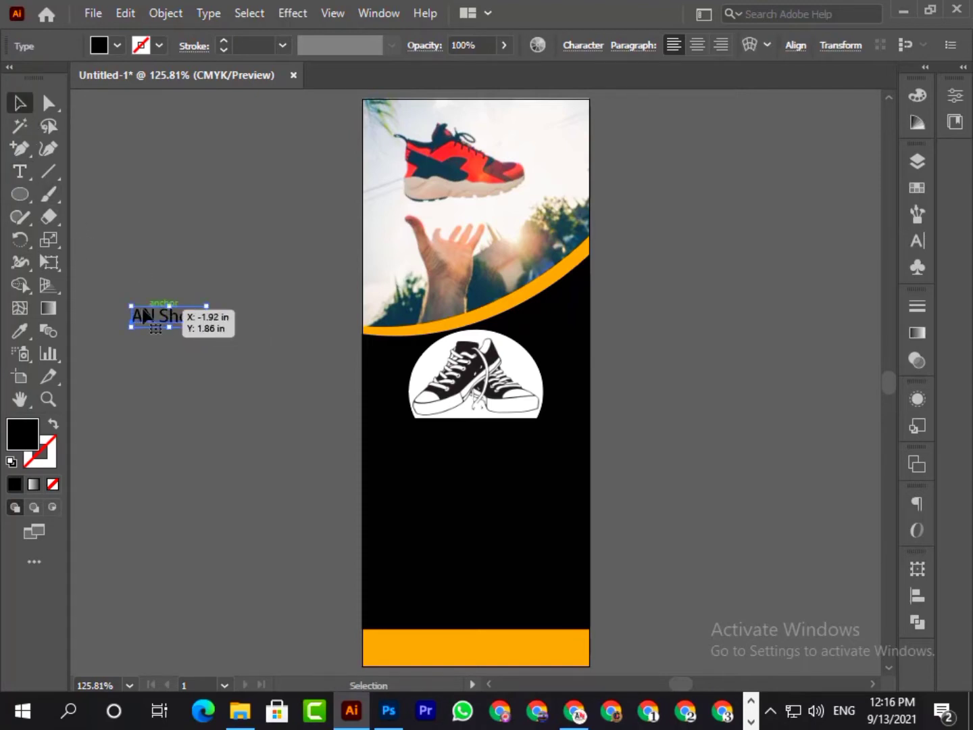
# - Set the font of the "AN Shose" text to Hanging Letters
pyautogui.doubleClick(154, 323)
pyautogui.hotkey('ctrl', 'a')
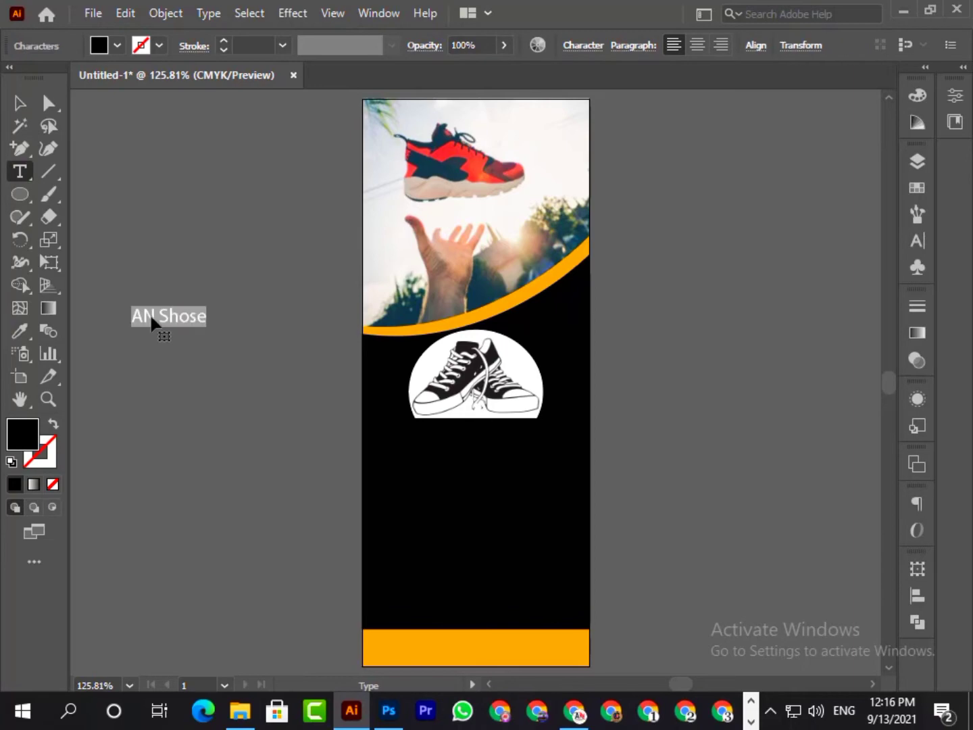
pyautogui.click(918, 240)
pyautogui.click(880, 182)
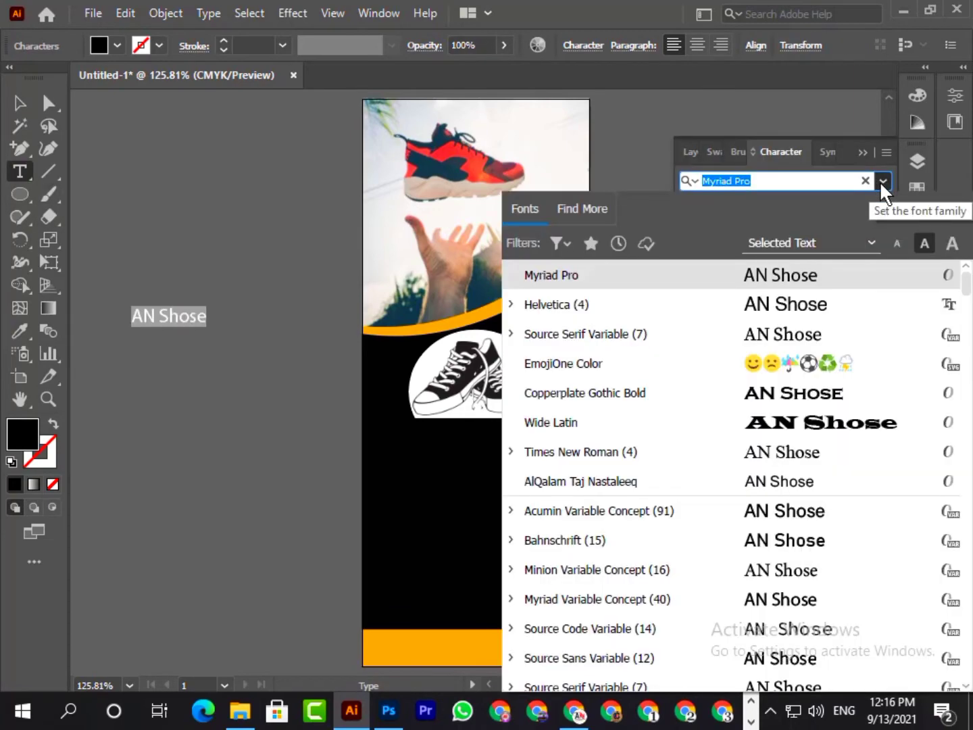
pyautogui.scroll(-5, 838, 493)
pyautogui.scroll(-6, 851, 478)
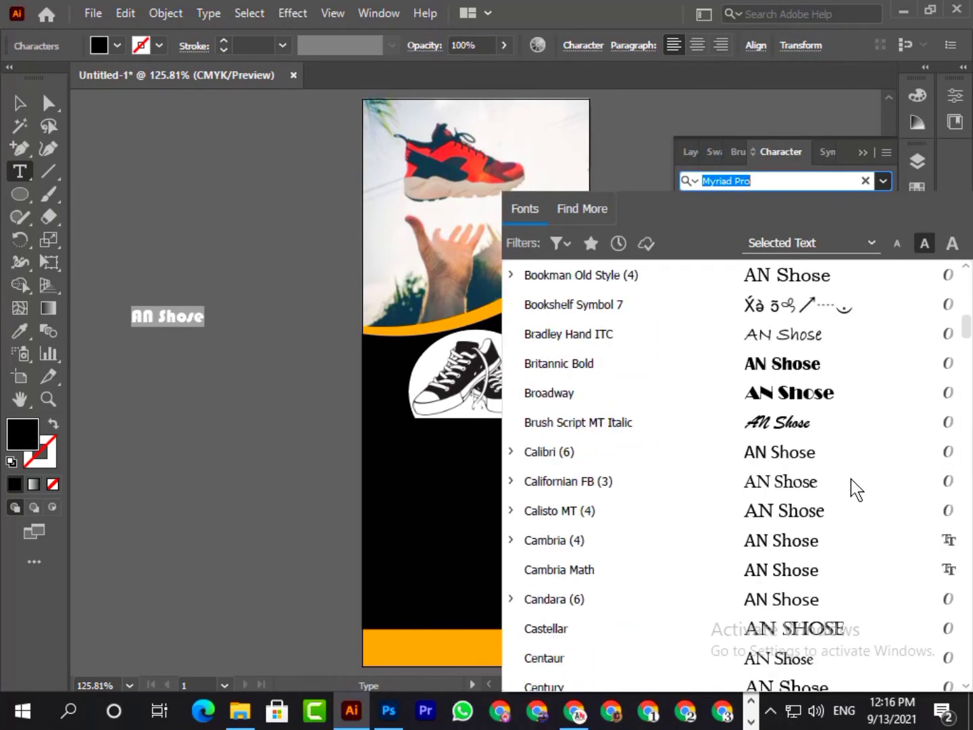
pyautogui.scroll(12, 849, 478)
pyautogui.click(789, 245)
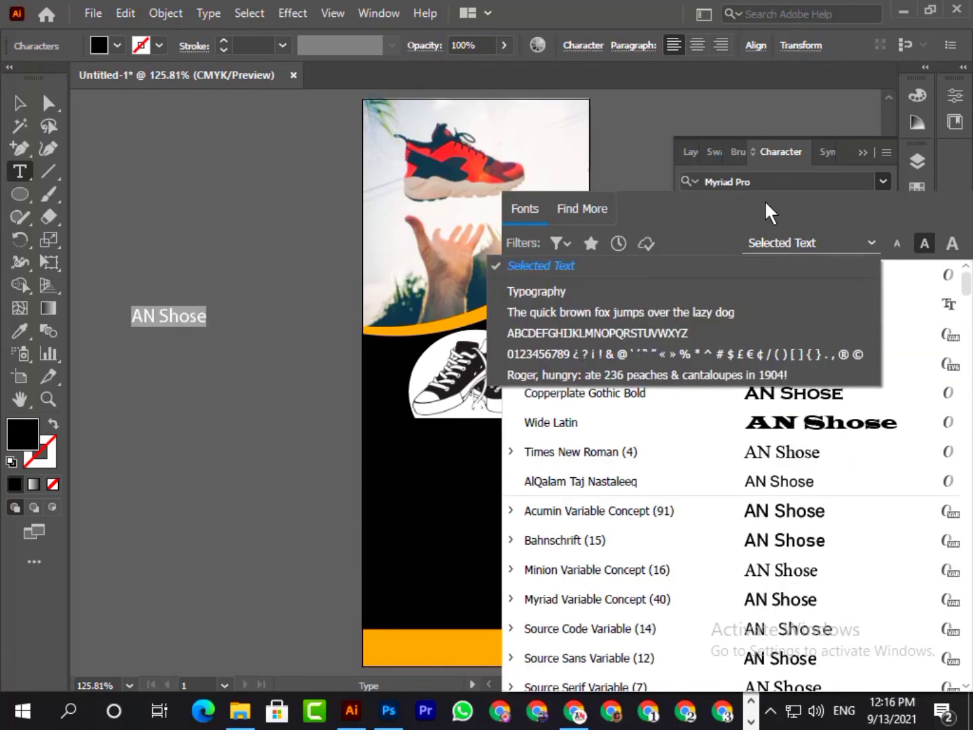
pyautogui.click(758, 180)
pyautogui.write('han')
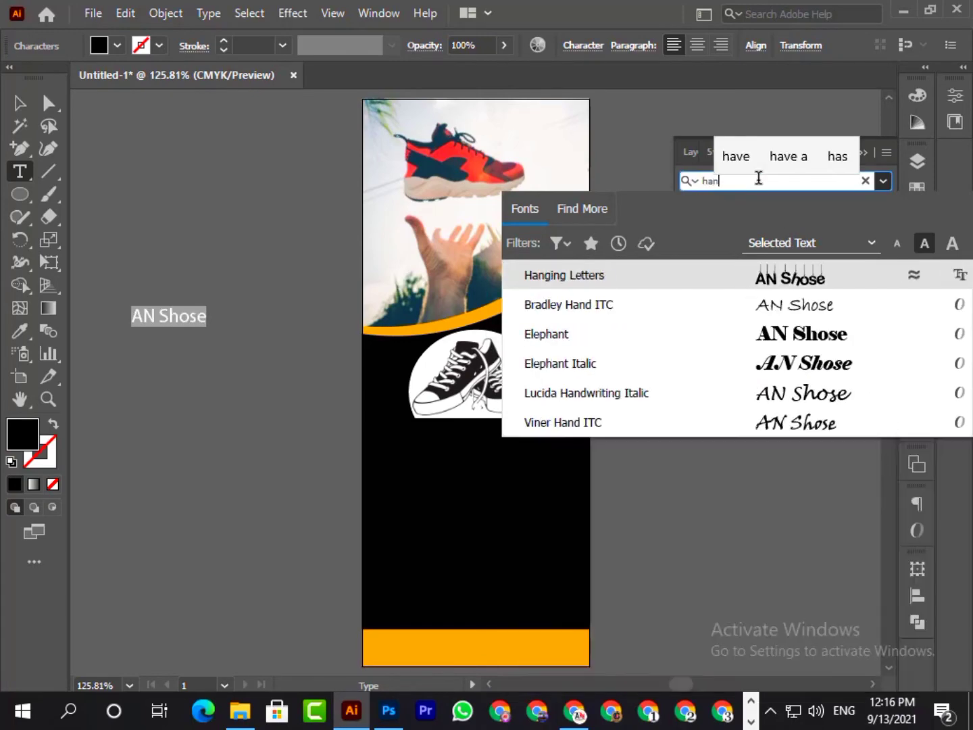
pyautogui.click(808, 283)
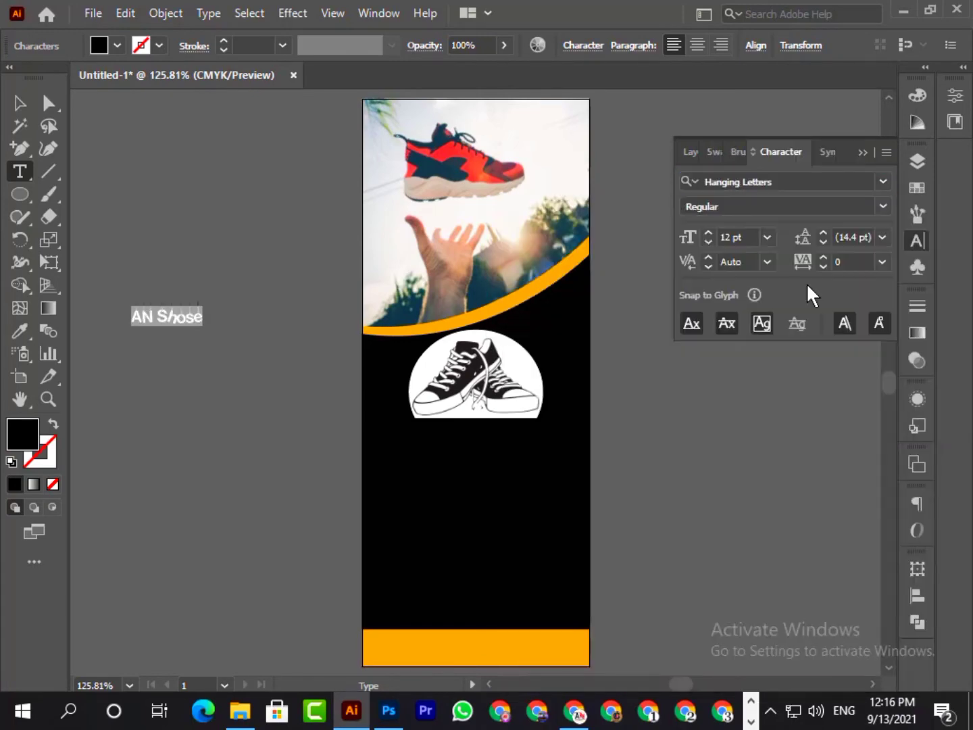
# - Fill the "AN Shose" text with white and place it directly beneath the sneaker logo, enlarged to about 21.5 pt
pyautogui.click(117, 46)
pyautogui.click(40, 79)
pyautogui.click(51, 184)
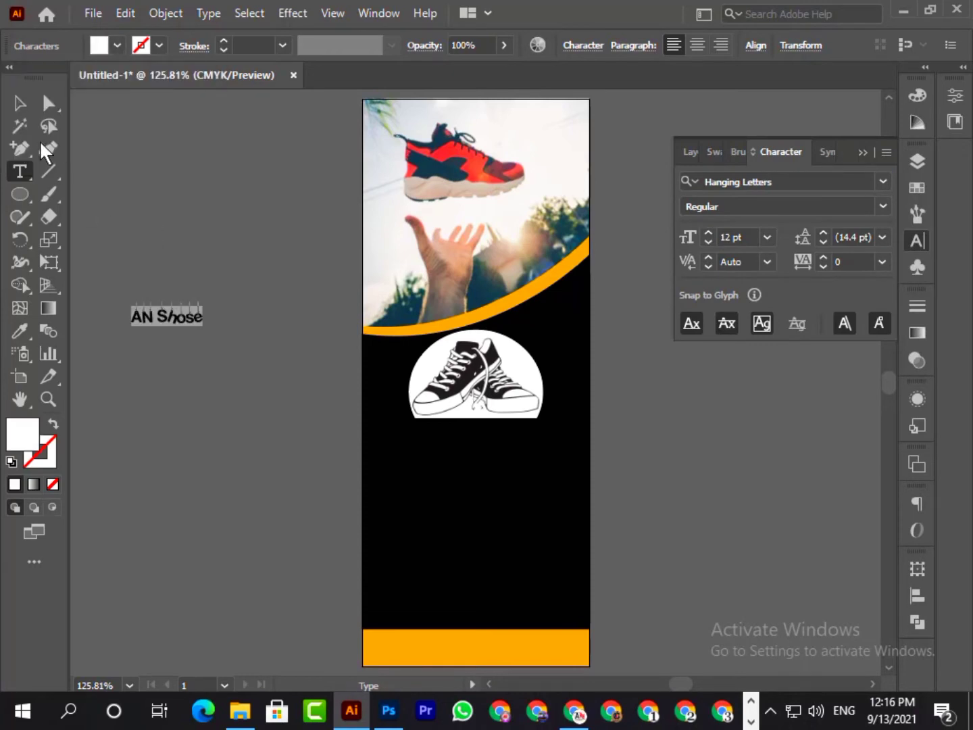
pyautogui.click(20, 104)
pyautogui.moveTo(173, 323); pyautogui.dragTo(471, 458)
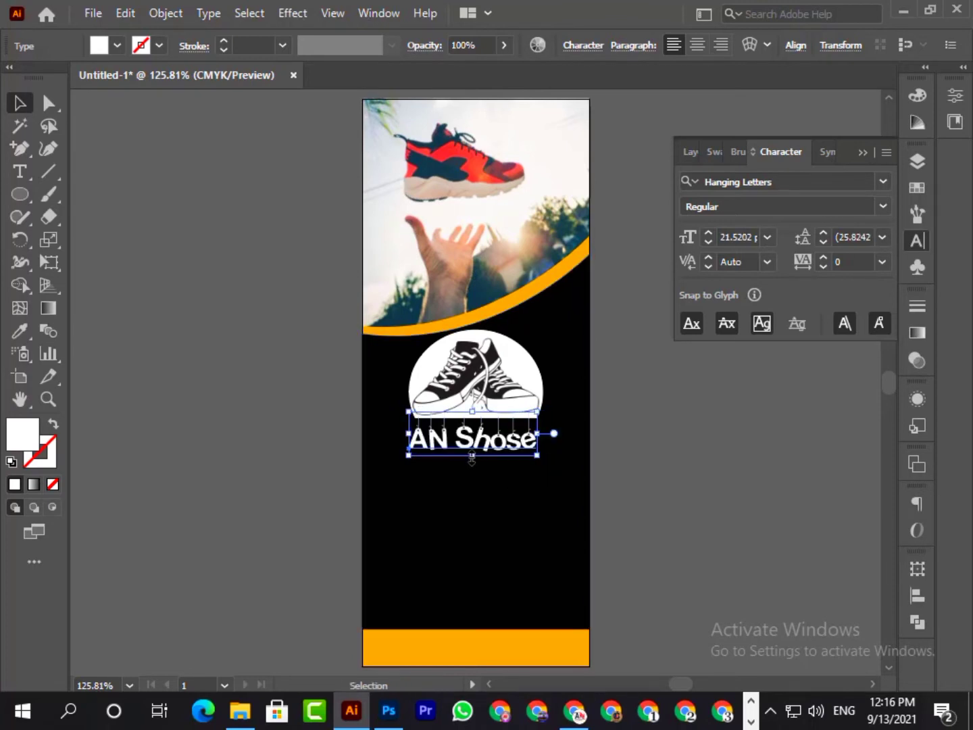
pyautogui.click(710, 488)
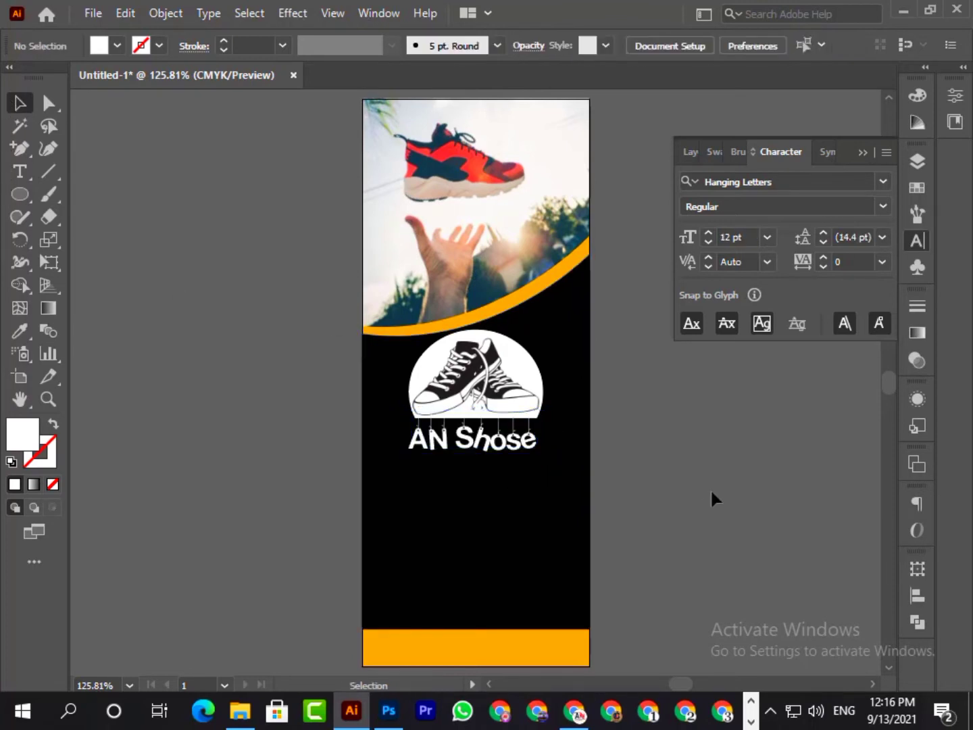
# - Centre the "AN Shose" text and the sneaker logo horizontally on the artboard
pyautogui.click(517, 445)
pyautogui.click(915, 597)
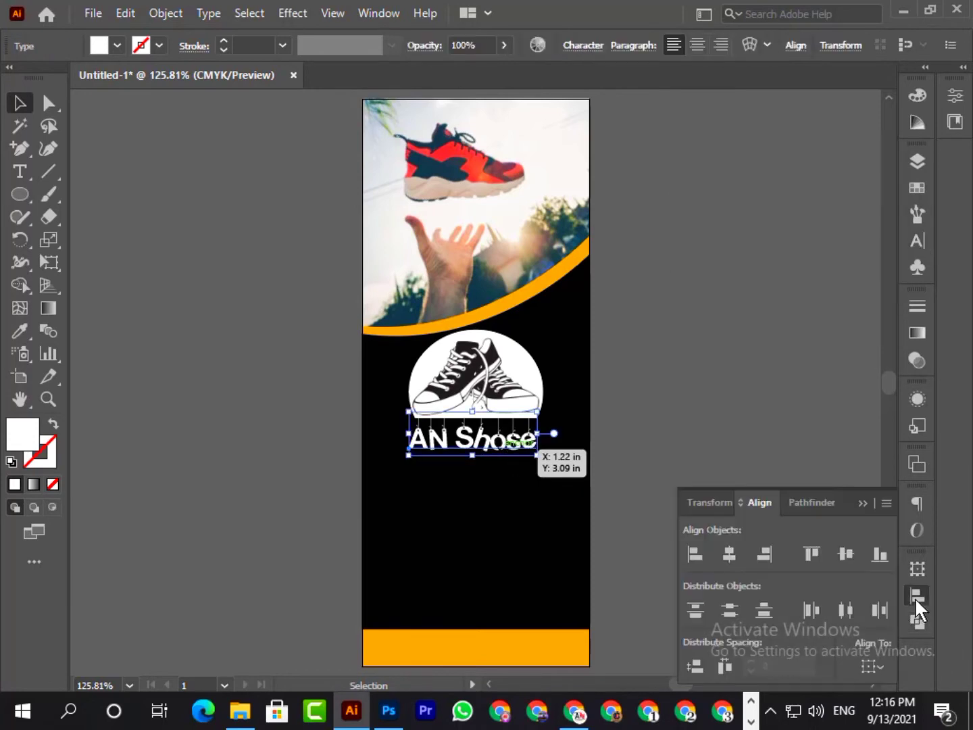
pyautogui.click(731, 554)
pyautogui.click(736, 455)
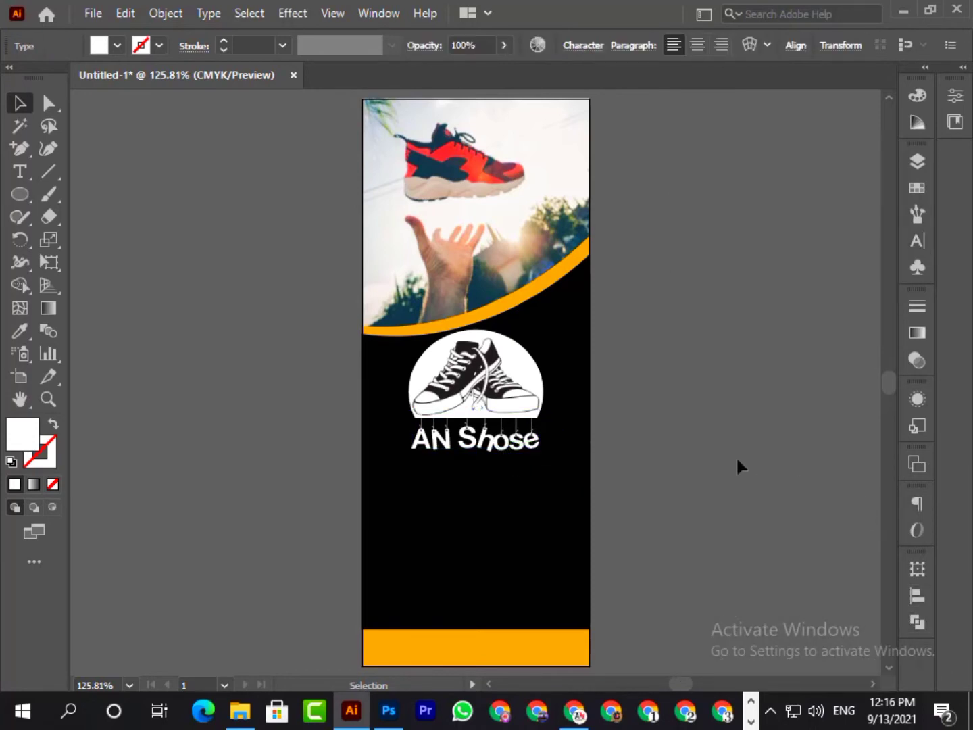
pyautogui.click(539, 400)
pyautogui.click(917, 596)
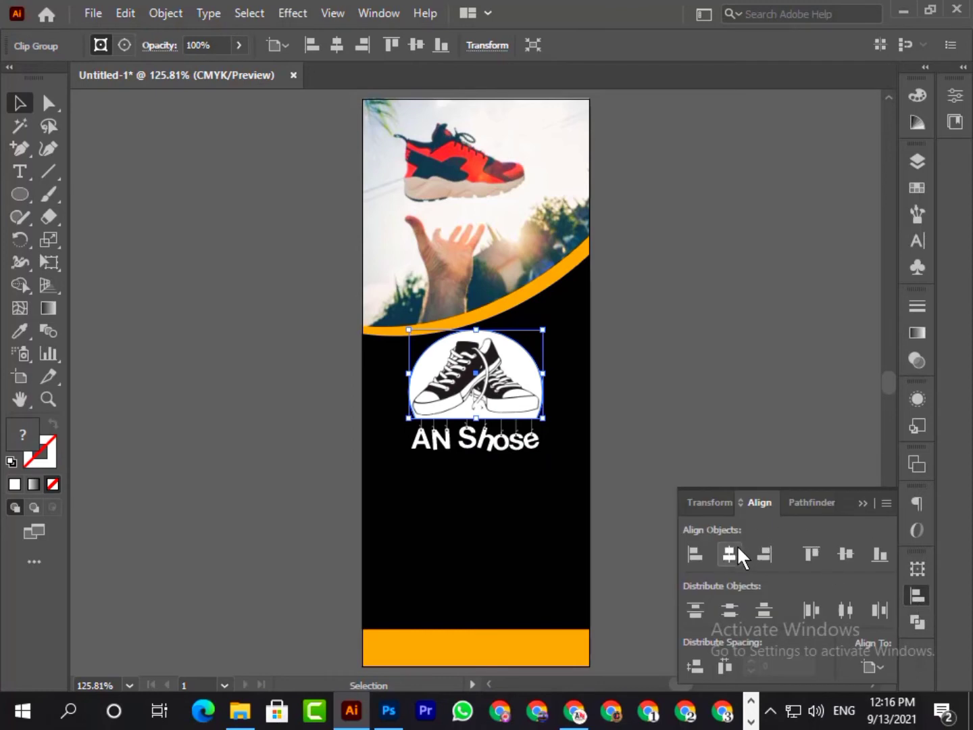
pyautogui.click(758, 435)
pyautogui.click(862, 501)
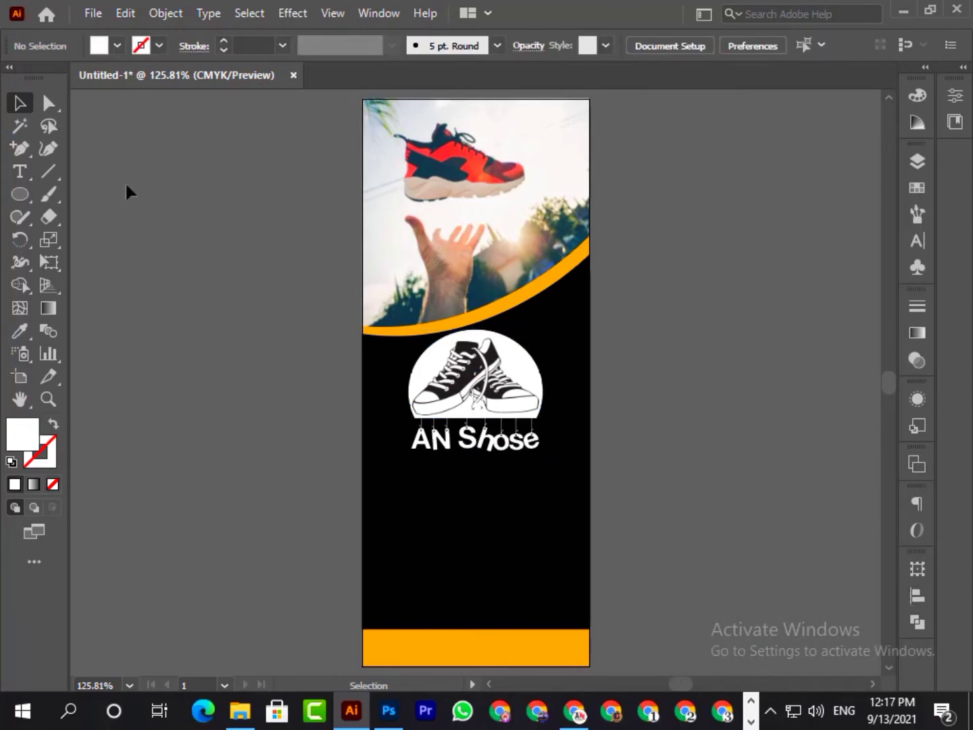
# - Add the text "SALE" on the empty canvas beside the artboard
pyautogui.click(20, 171)
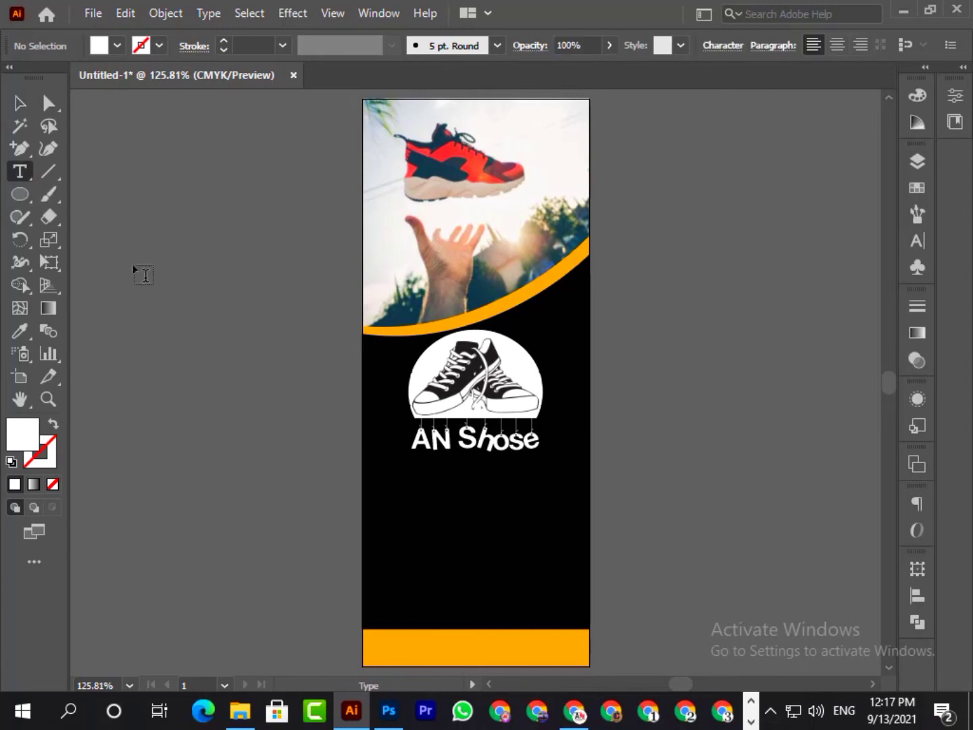
pyautogui.click(154, 405)
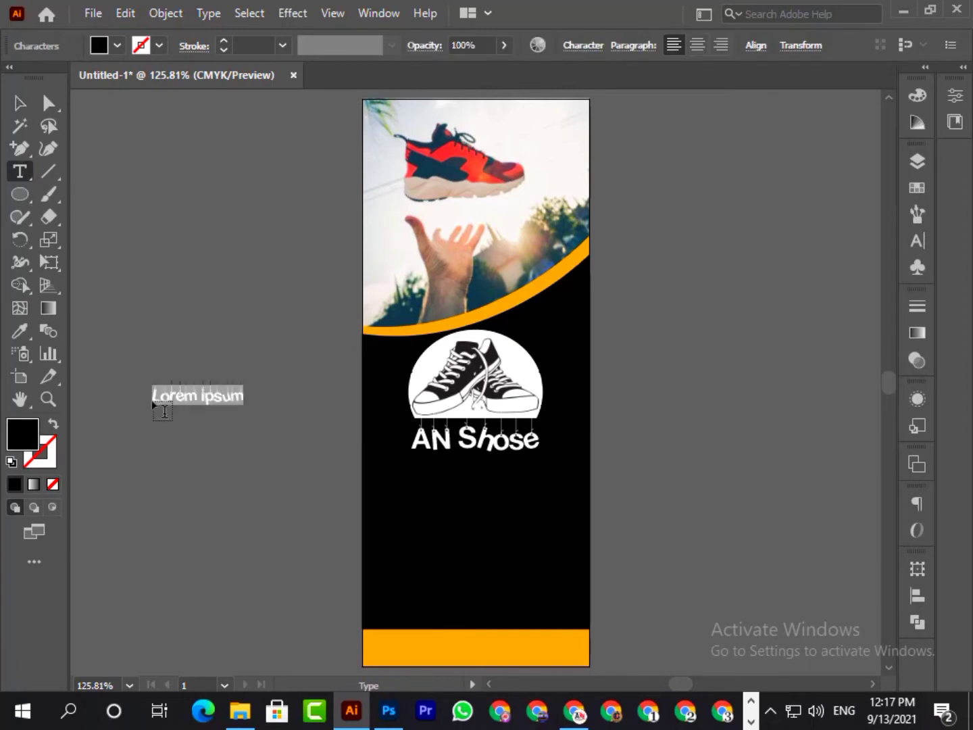
pyautogui.write('SALE')
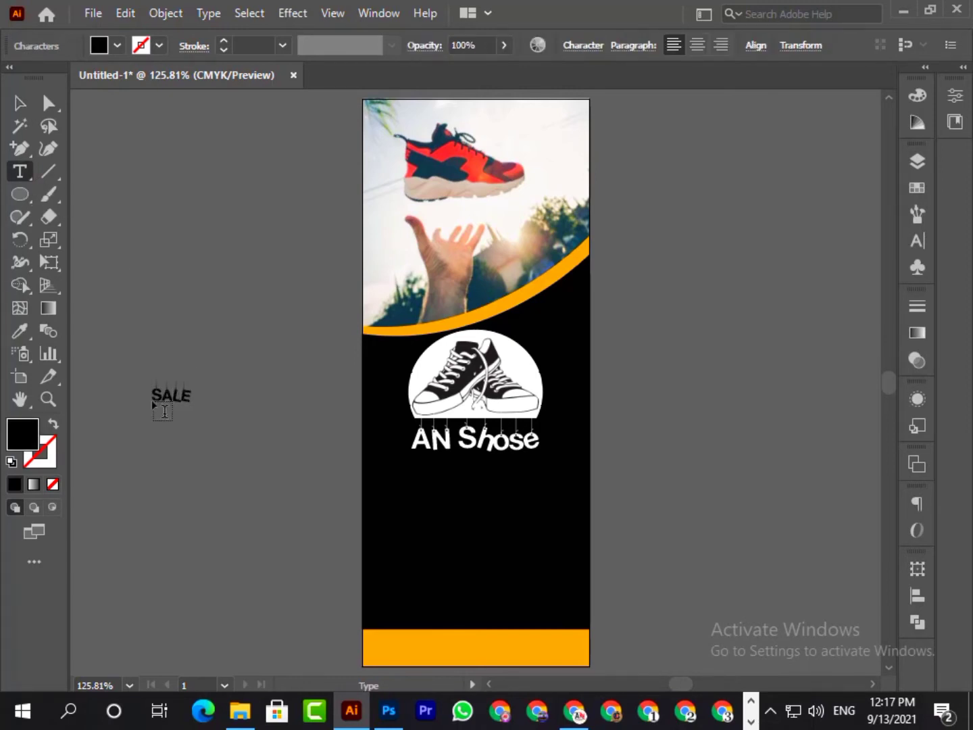
# - Set the font of the "SALE" text to Helvetica Bold
pyautogui.doubleClick(174, 397)
pyautogui.click(914, 239)
pyautogui.click(788, 181)
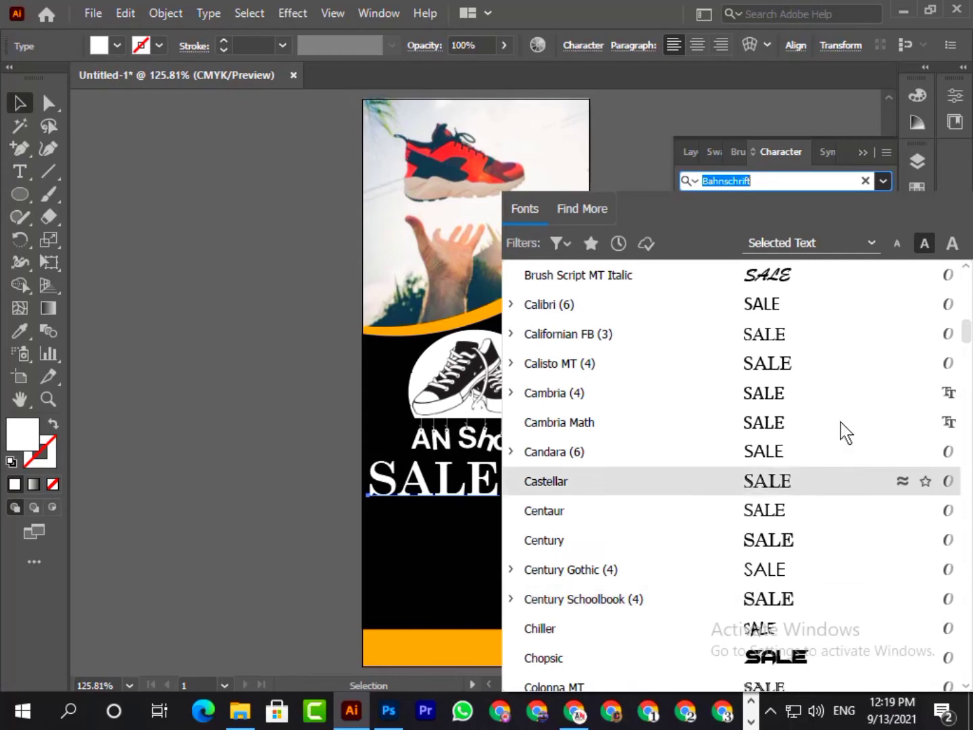
pyautogui.scroll(7, 788, 265)
pyautogui.write('hel')
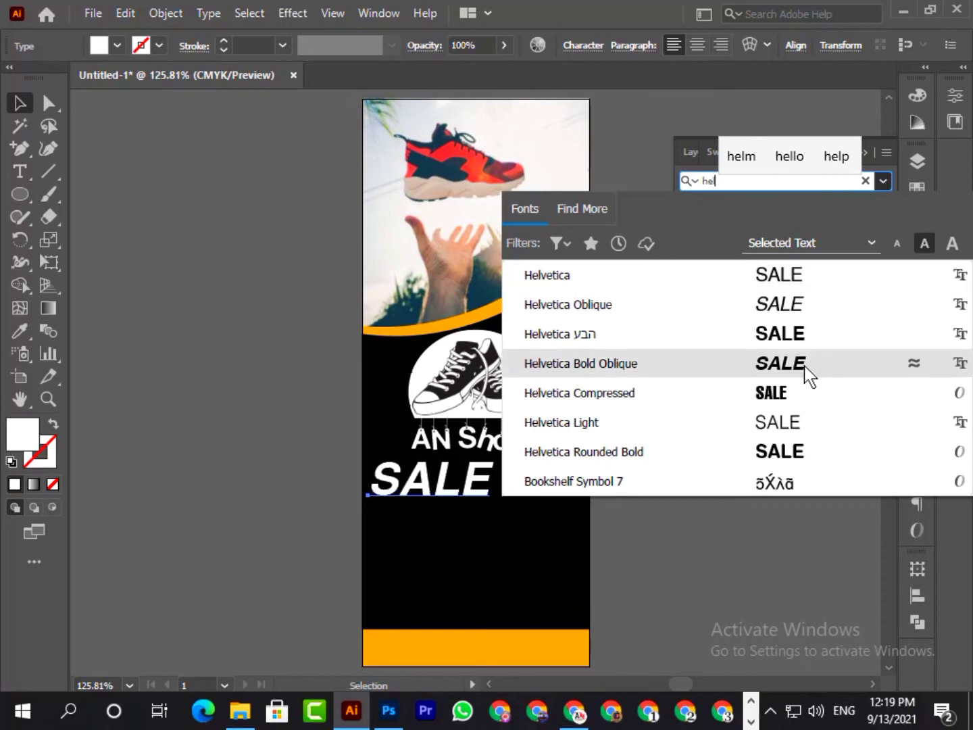
pyautogui.click(786, 275)
pyautogui.click(881, 206)
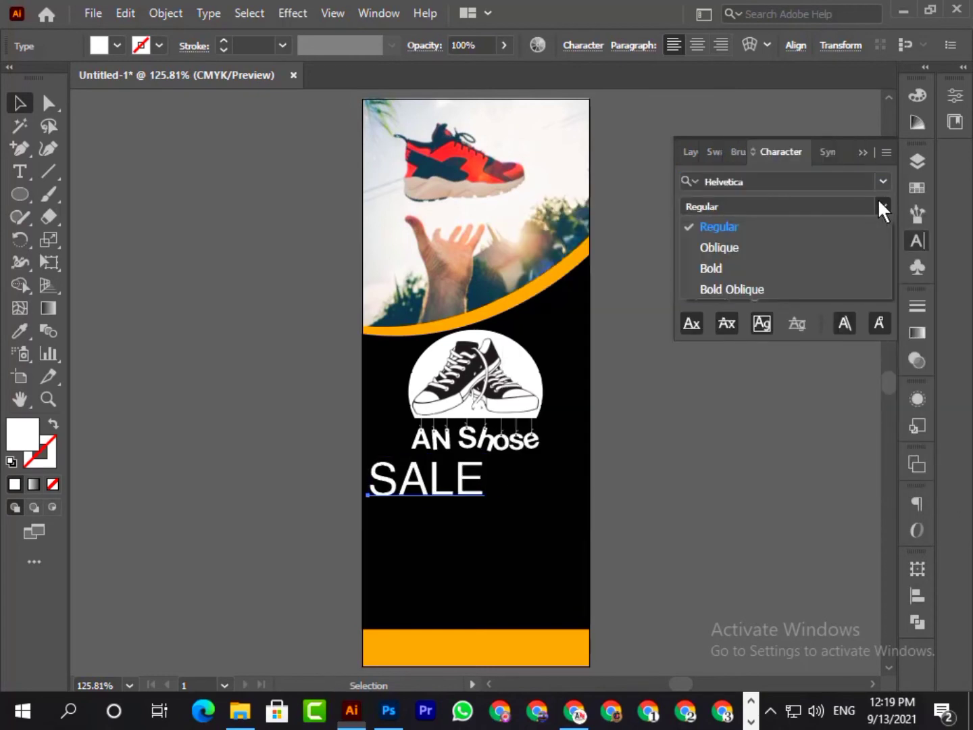
pyautogui.click(720, 273)
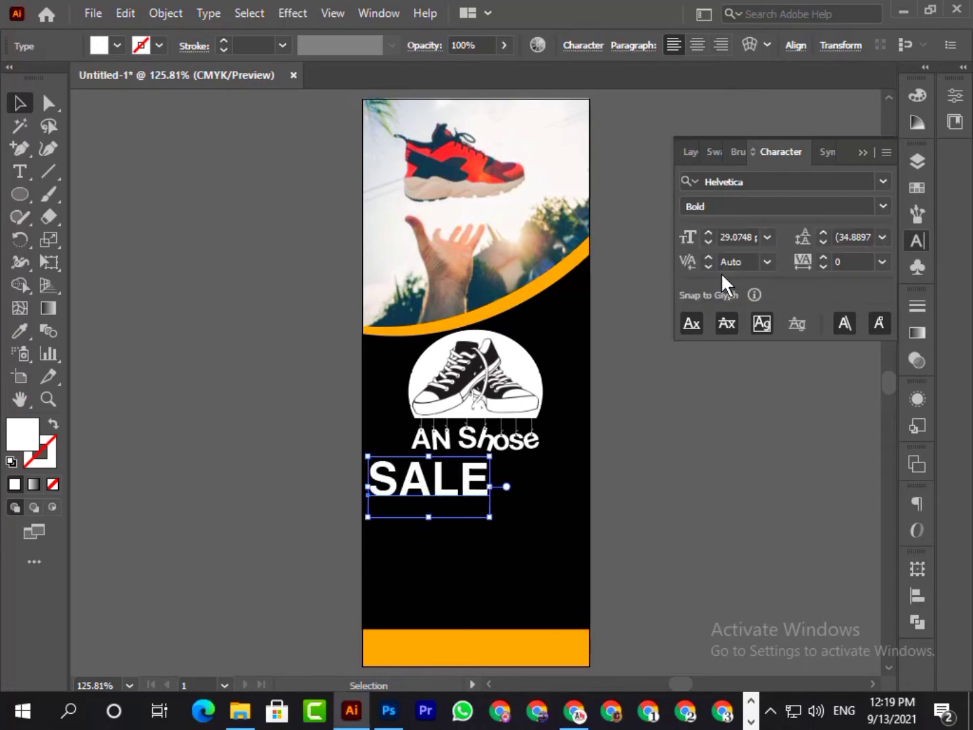
pyautogui.click(860, 152)
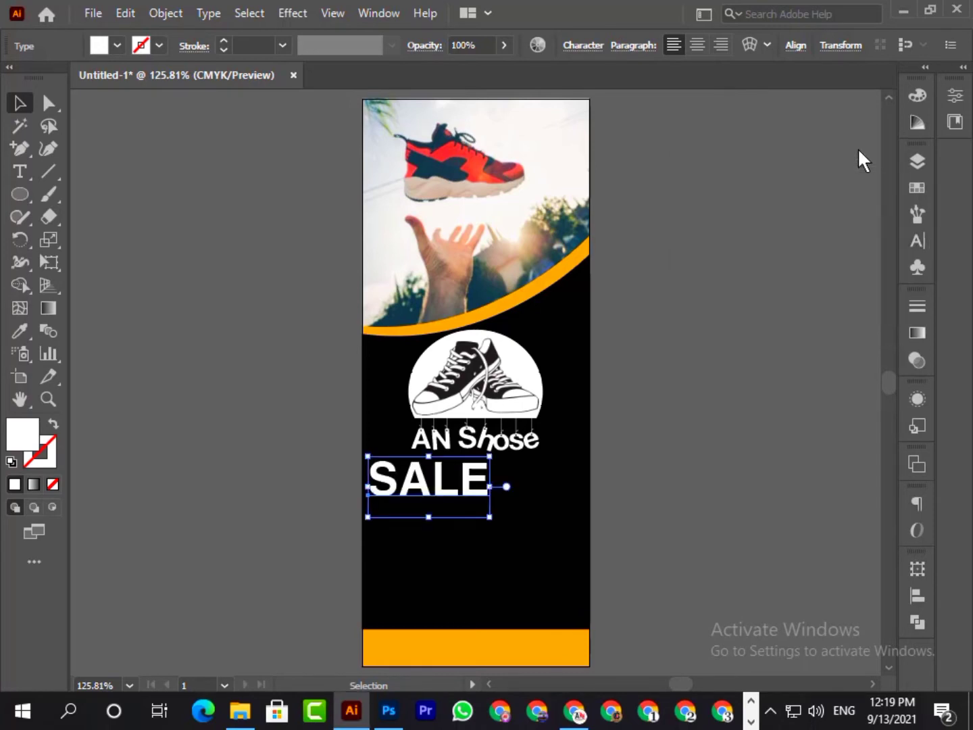
# - Change the "SALE" text to "Sale" and enlarge it to about 39.9 pt beneath the logo
pyautogui.doubleClick(460, 477)
pyautogui.click(487, 477)
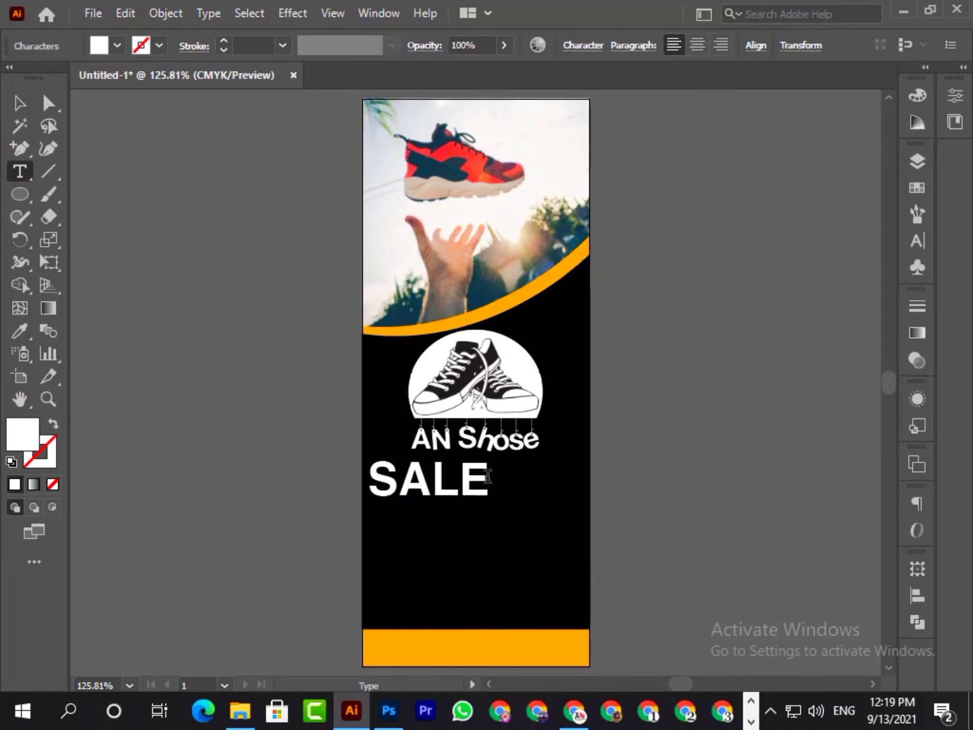
pyautogui.press('BackSpace')
pyautogui.press('BackSpace')
pyautogui.press('BackSpace')
pyautogui.write('ale')
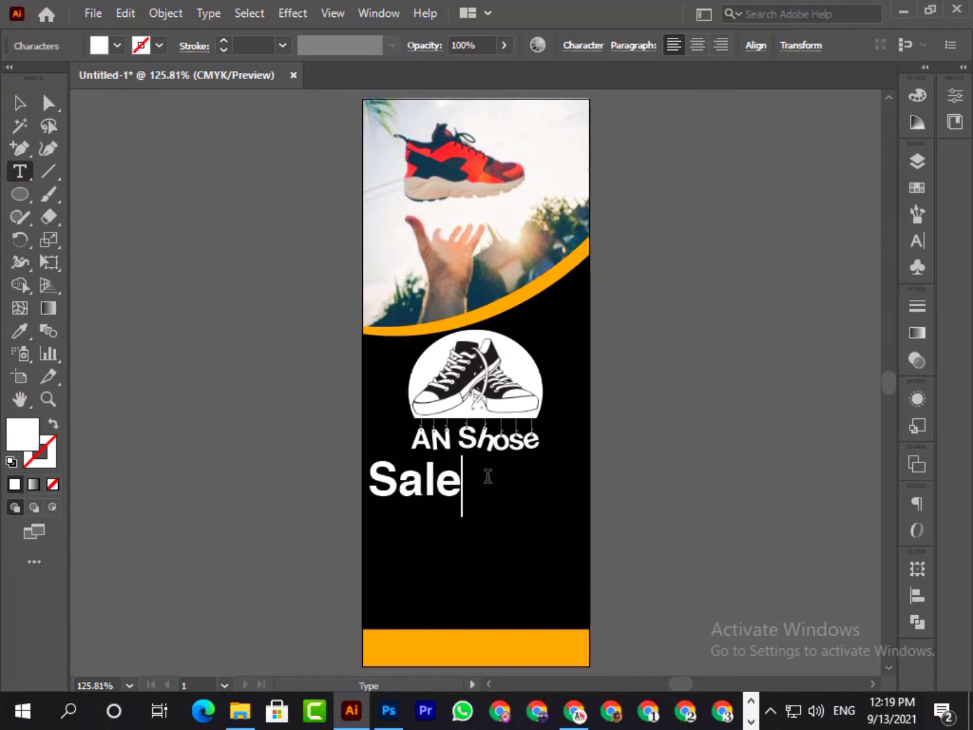
pyautogui.click(20, 103)
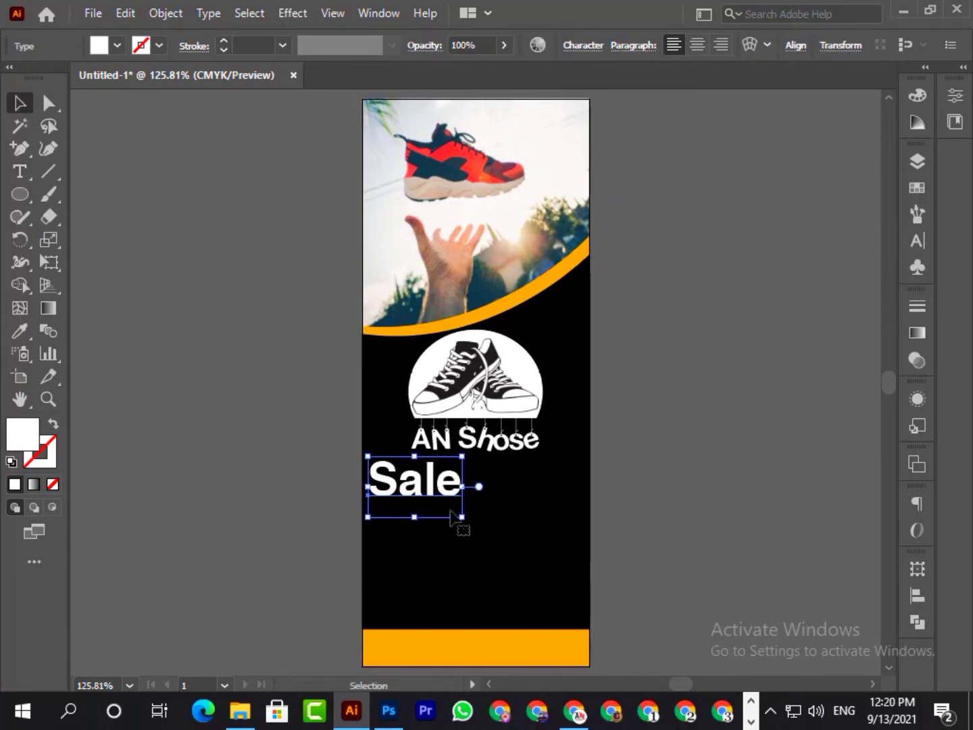
pyautogui.moveTo(462, 517); pyautogui.dragTo(510, 541)
pyautogui.click(746, 454)
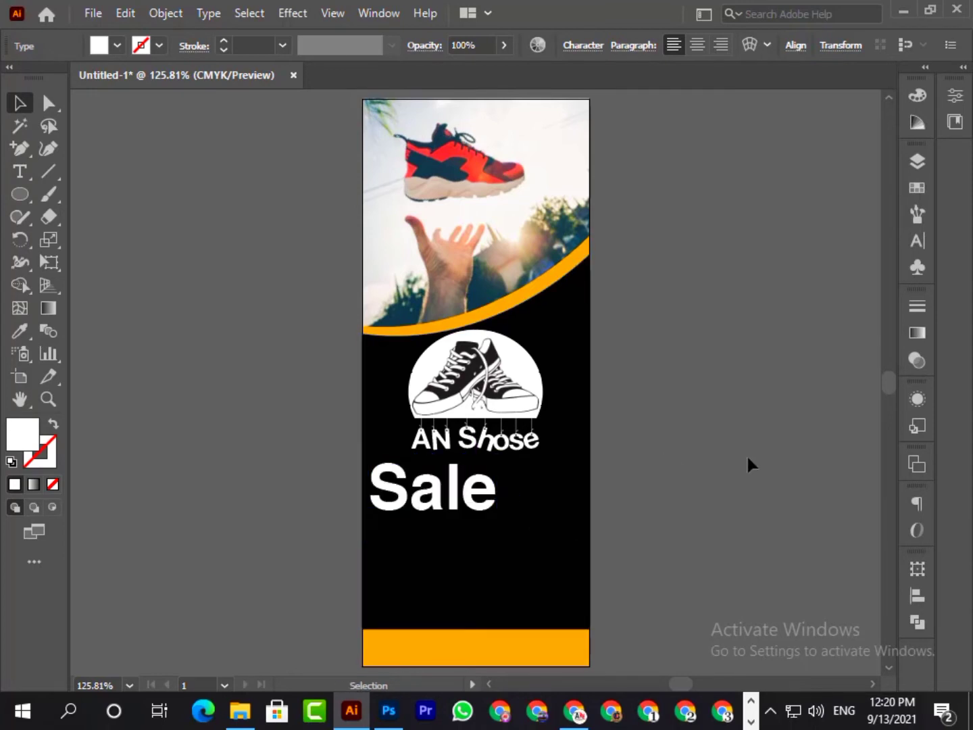
# - Duplicate the "Sale" text below itself and replace the copy's wording with "UPto" and "20%" on two lines
pyautogui.moveTo(471, 496); pyautogui.dragTo(521, 566)
pyautogui.press('t')
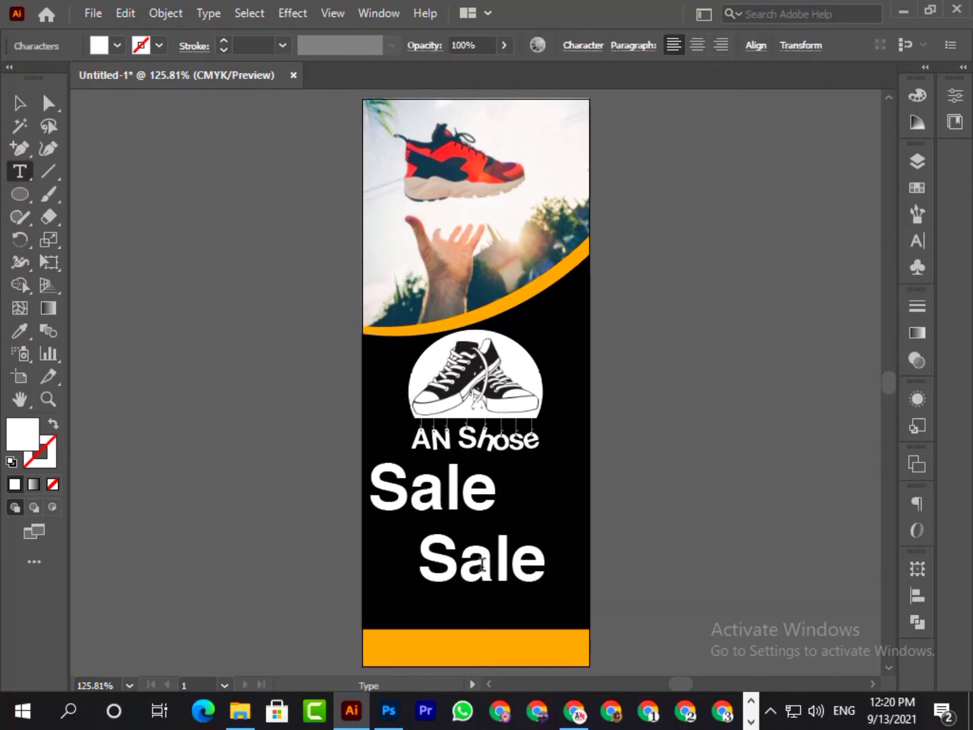
pyautogui.doubleClick(482, 563)
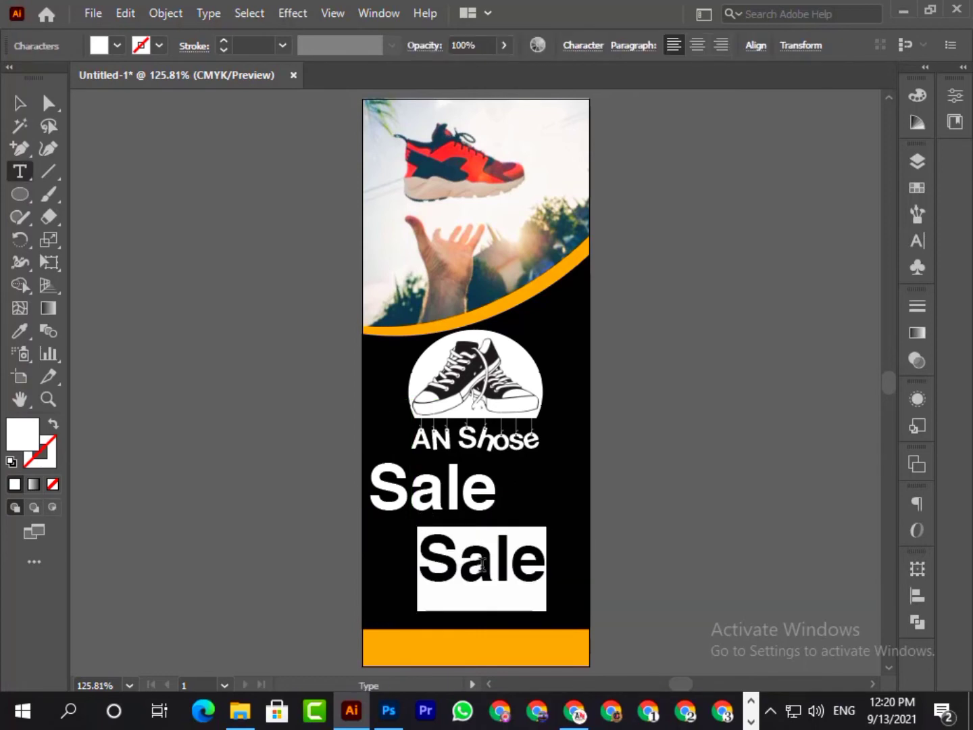
pyautogui.write('UP')
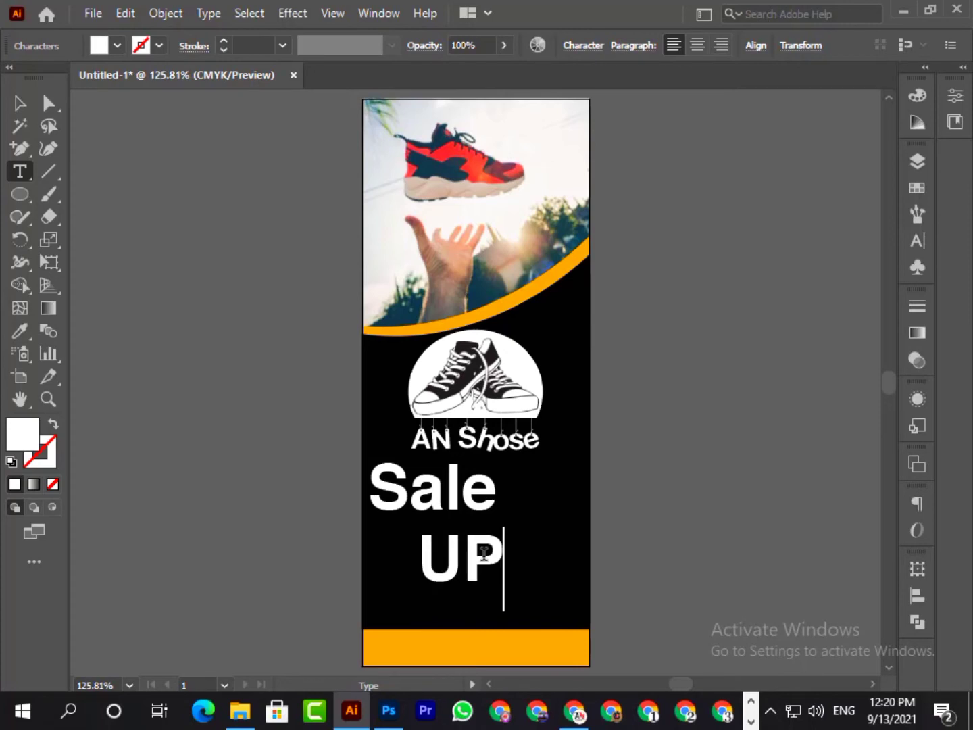
pyautogui.write('to')
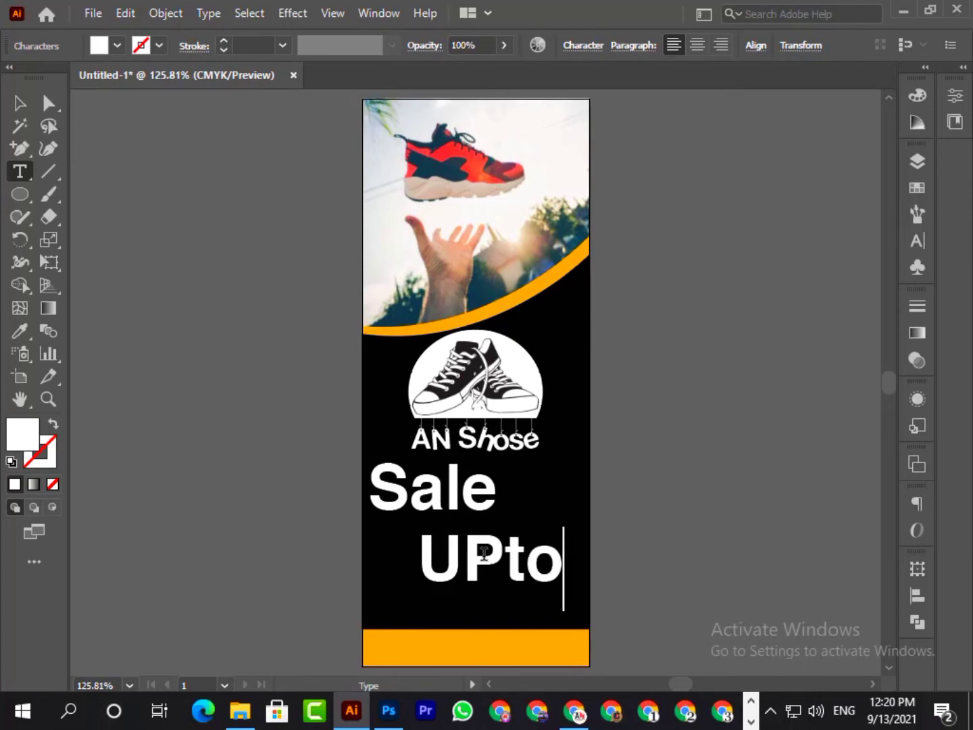
pyautogui.press('Return')
pyautogui.write('20')
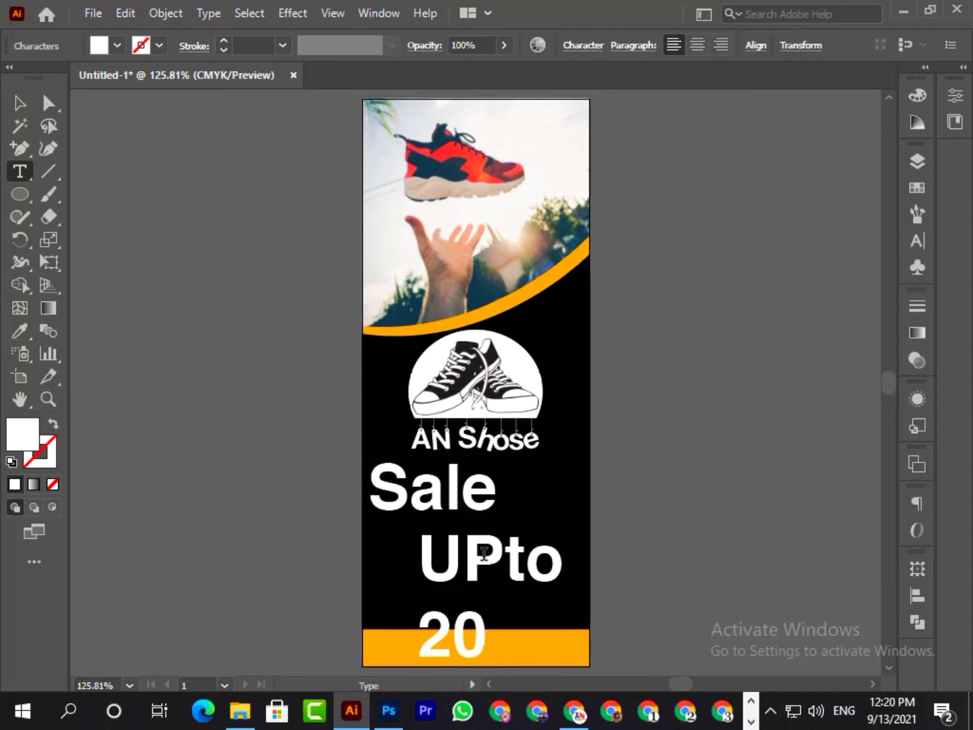
pyautogui.write('%')
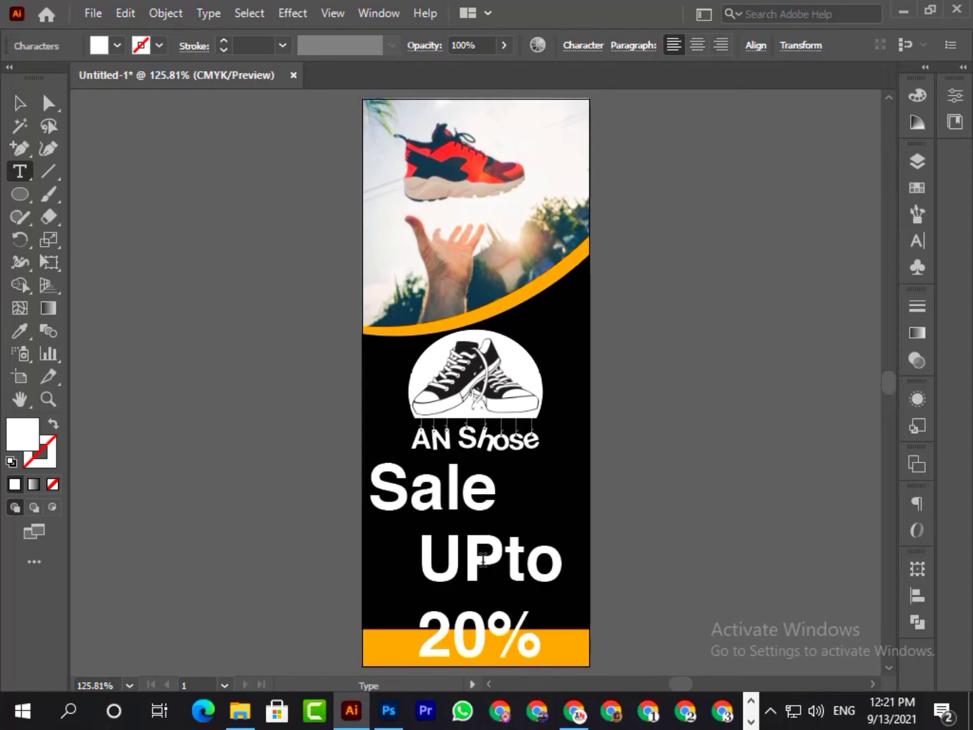
# - Set the "UPto 20%" text to Helvetica Regular with 33 pt leading
pyautogui.moveTo(420, 552); pyautogui.dragTo(627, 559)
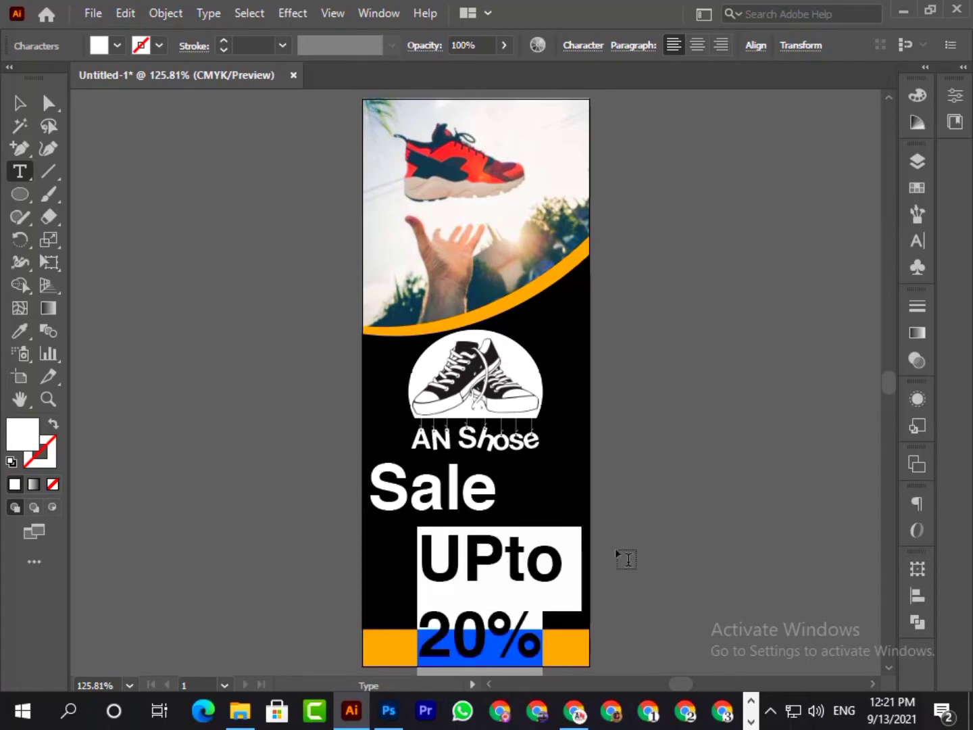
pyautogui.click(915, 242)
pyautogui.click(881, 208)
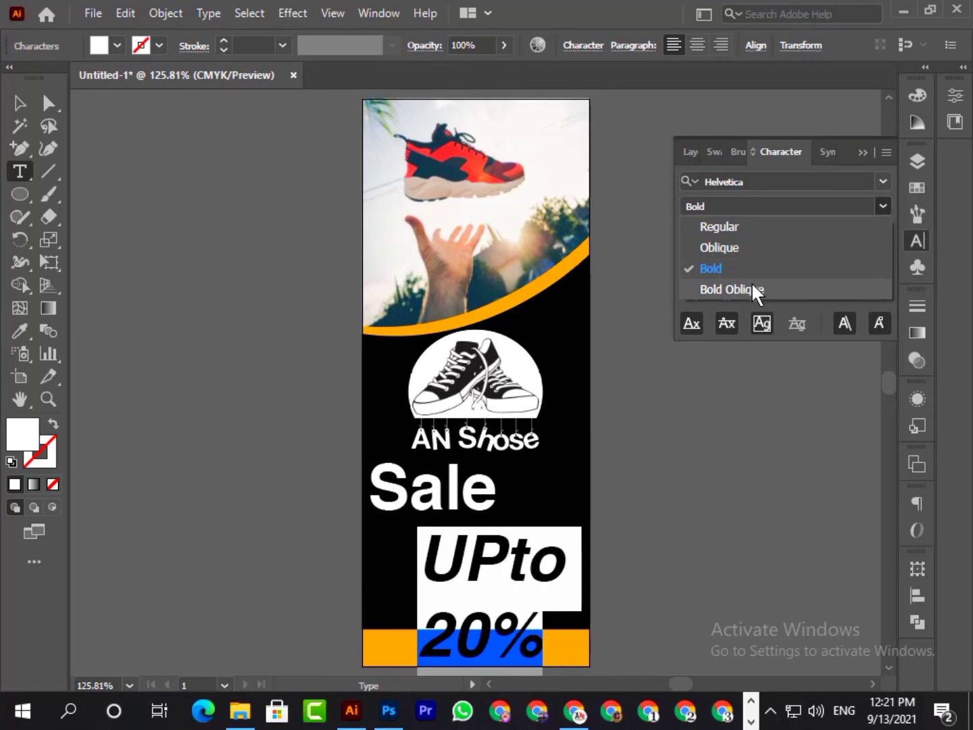
pyautogui.click(752, 229)
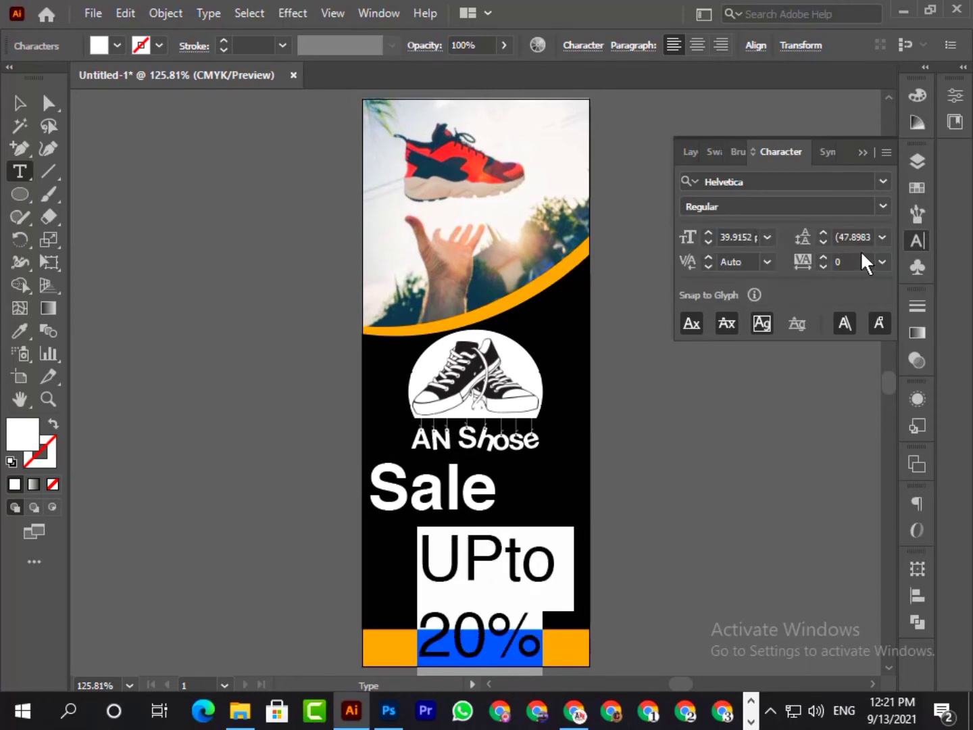
pyautogui.click(822, 242)
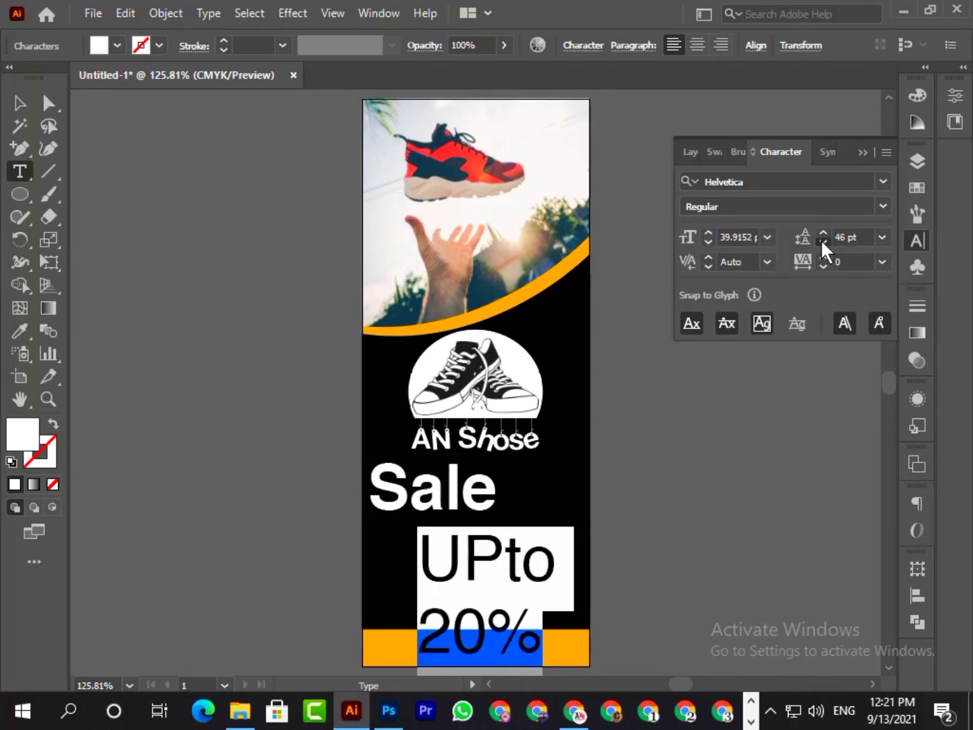
pyautogui.click(822, 242)
pyautogui.click(823, 242)
pyautogui.click(823, 242)
pyautogui.click(822, 242)
pyautogui.click(823, 242)
pyautogui.click(822, 241)
pyautogui.click(822, 241)
pyautogui.click(823, 242)
pyautogui.click(822, 241)
pyautogui.click(822, 242)
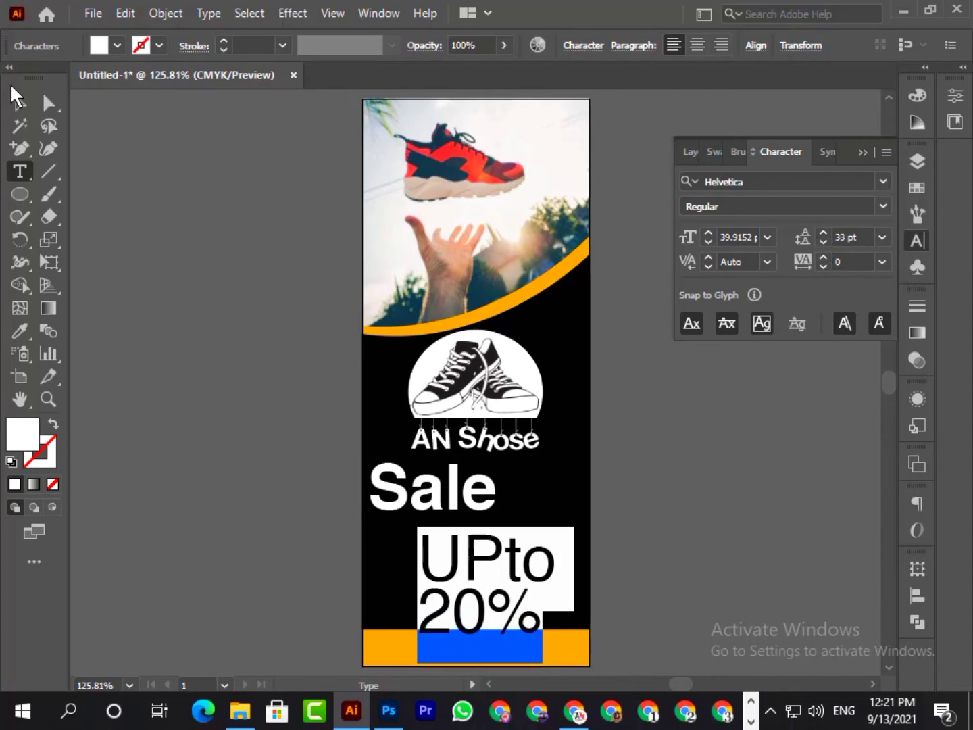
# - Scale the "UPto 20%" text down proportionally and place it directly to the right of the "Sale" text
pyautogui.click(20, 103)
pyautogui.click(215, 254)
pyautogui.click(488, 568)
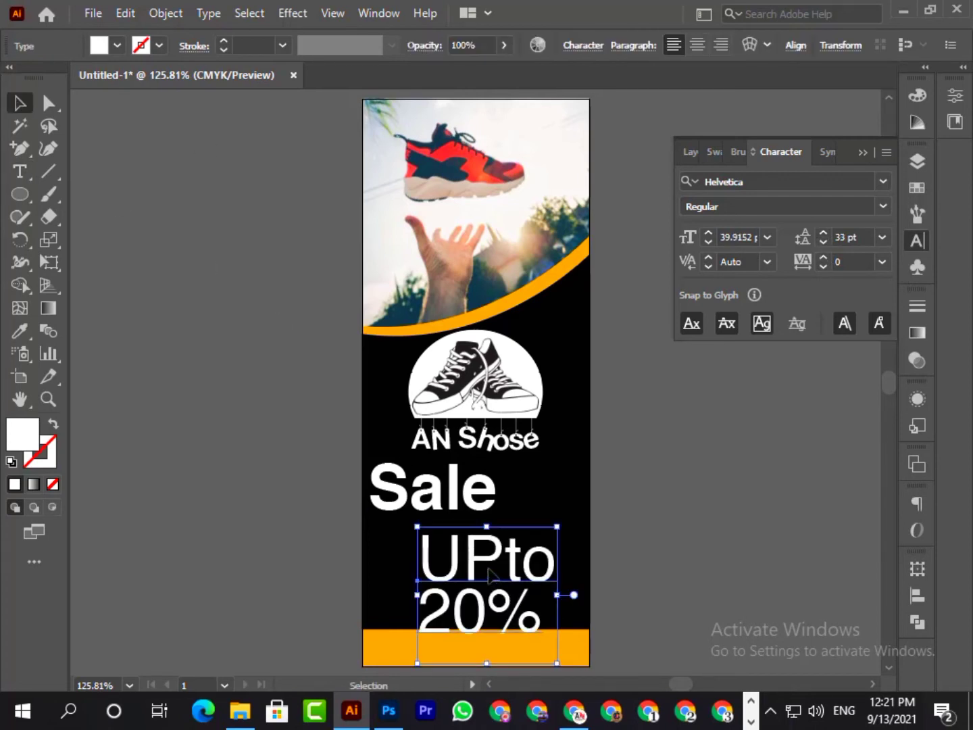
pyautogui.moveTo(486, 664); pyautogui.dragTo(488, 633)
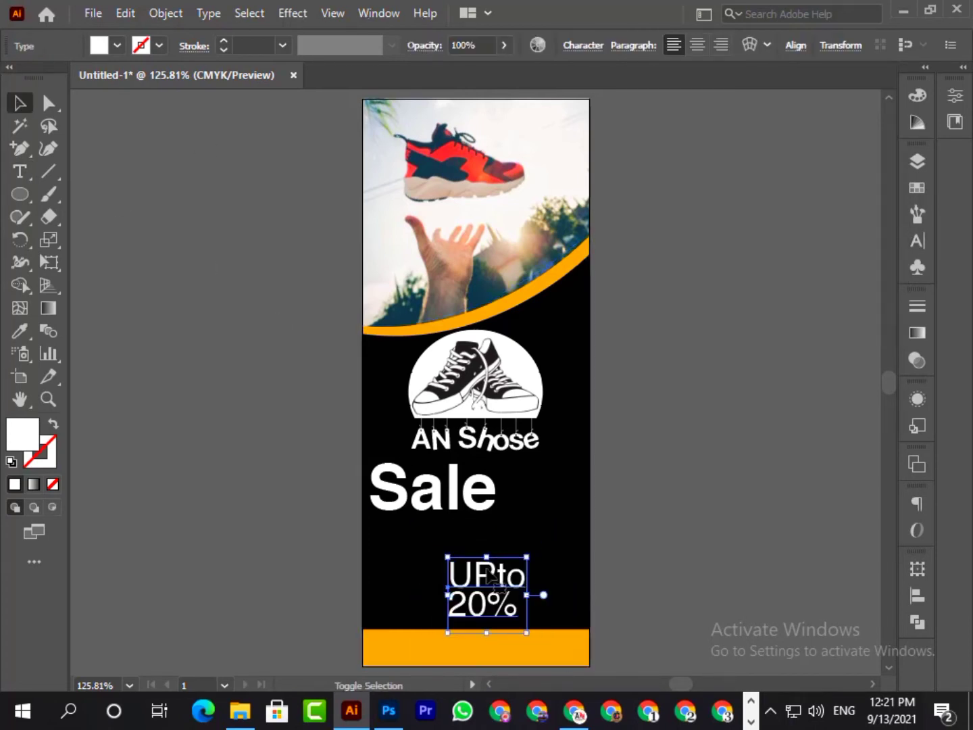
pyautogui.moveTo(488, 582); pyautogui.dragTo(538, 492)
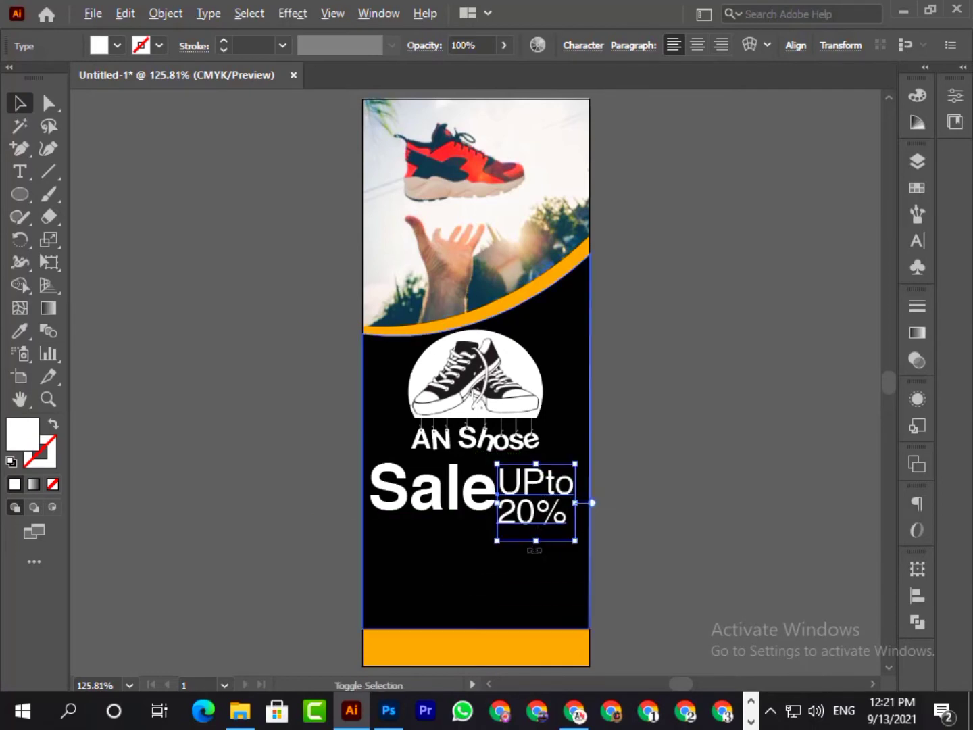
pyautogui.moveTo(541, 539); pyautogui.dragTo(537, 526)
pyautogui.moveTo(532, 489); pyautogui.dragTo(523, 481)
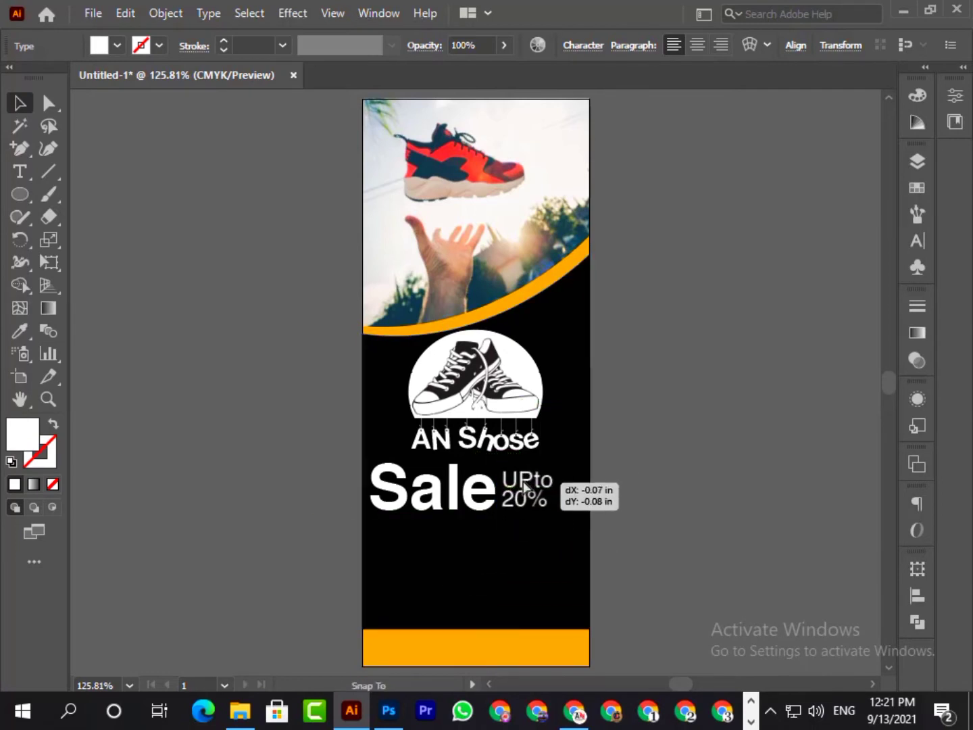
# - Shrink the "Sale" text to about 34.2 pt and move "UPto 20%" up close beside it
pyautogui.click(435, 508)
pyautogui.hotkey('ctrl', 't')
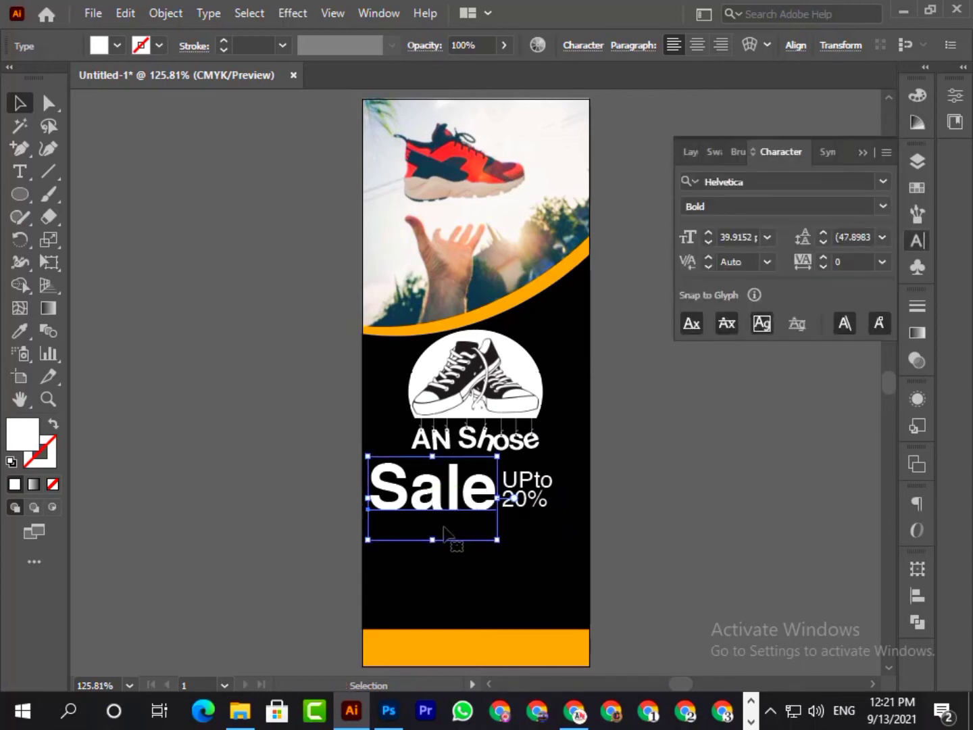
pyautogui.moveTo(435, 541); pyautogui.dragTo(434, 534)
pyautogui.moveTo(428, 492); pyautogui.dragTo(422, 498)
pyautogui.moveTo(525, 501); pyautogui.dragTo(504, 508)
pyautogui.click(720, 523)
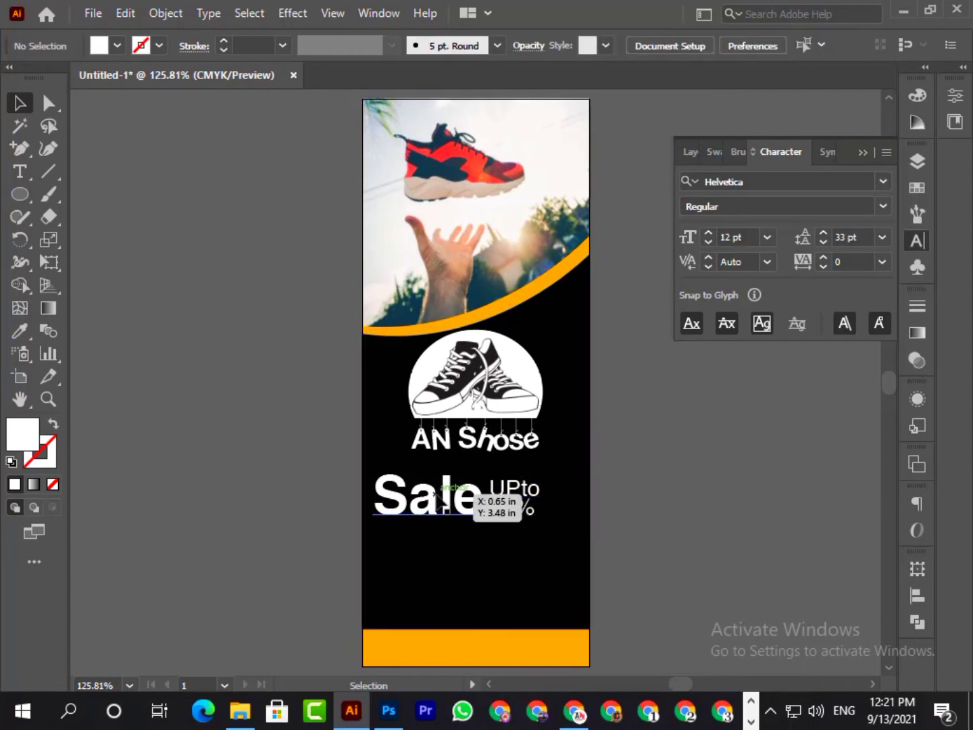
# - Duplicate the "Sale" text below itself and replace the copy's wording with "off"
pyautogui.keyDown('alt'); pyautogui.moveTo(435, 493); pyautogui.dragTo(463, 557); pyautogui.keyUp('alt')
pyautogui.doubleClick(463, 557)
pyautogui.hotkey('ctrl', 'a')
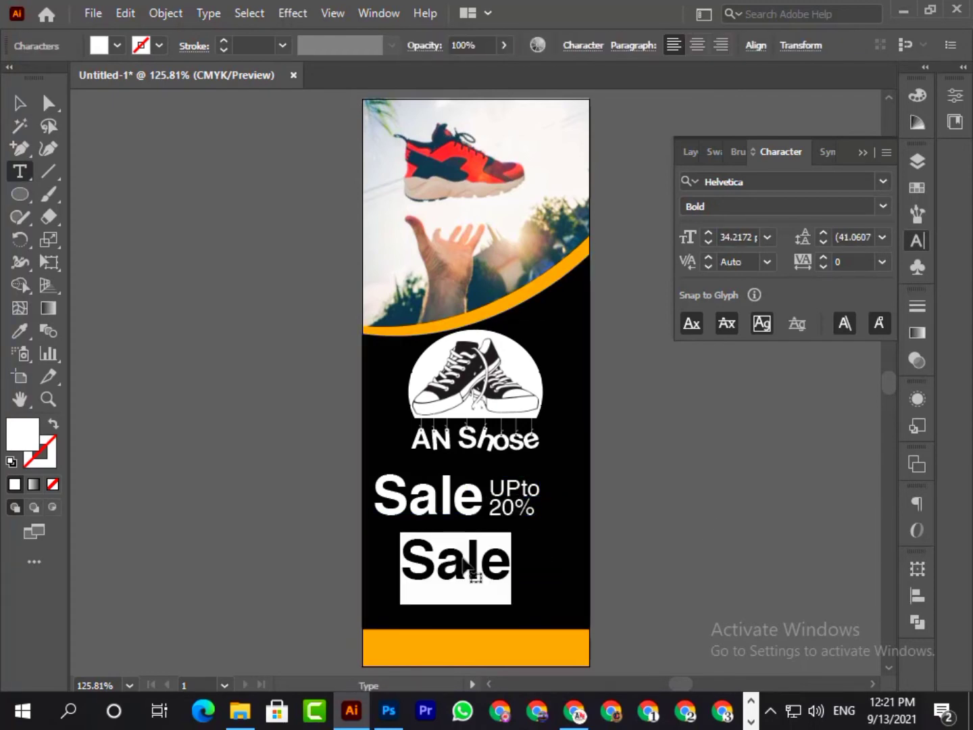
pyautogui.write('off')
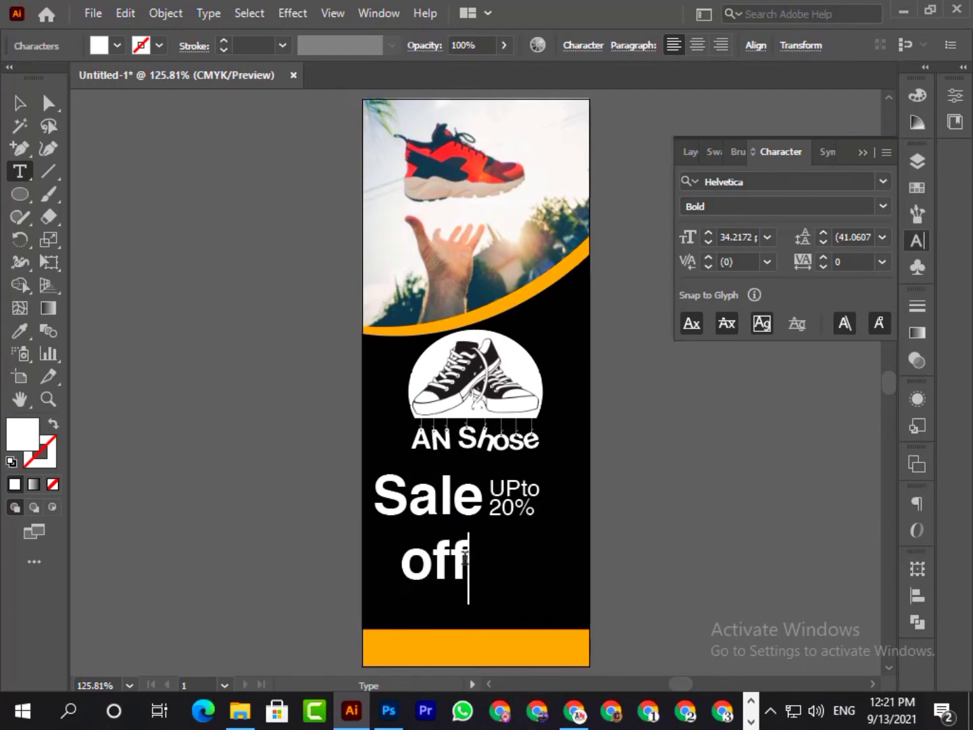
# - Set the "off" text to the Helvetica Oblique style
pyautogui.click(883, 206)
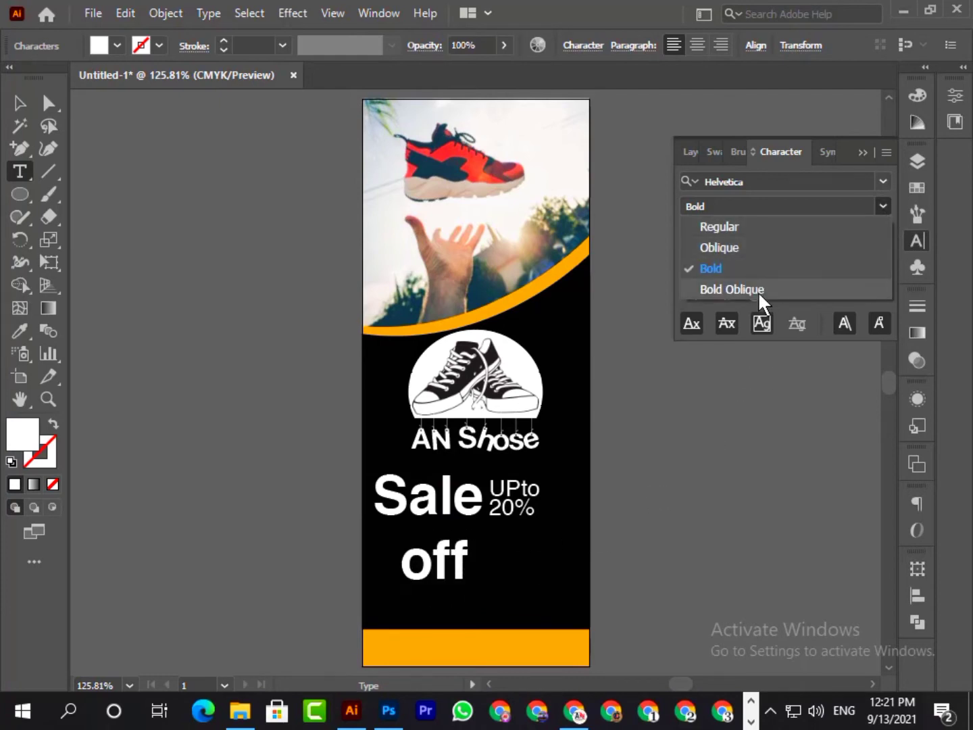
pyautogui.doubleClick(452, 564)
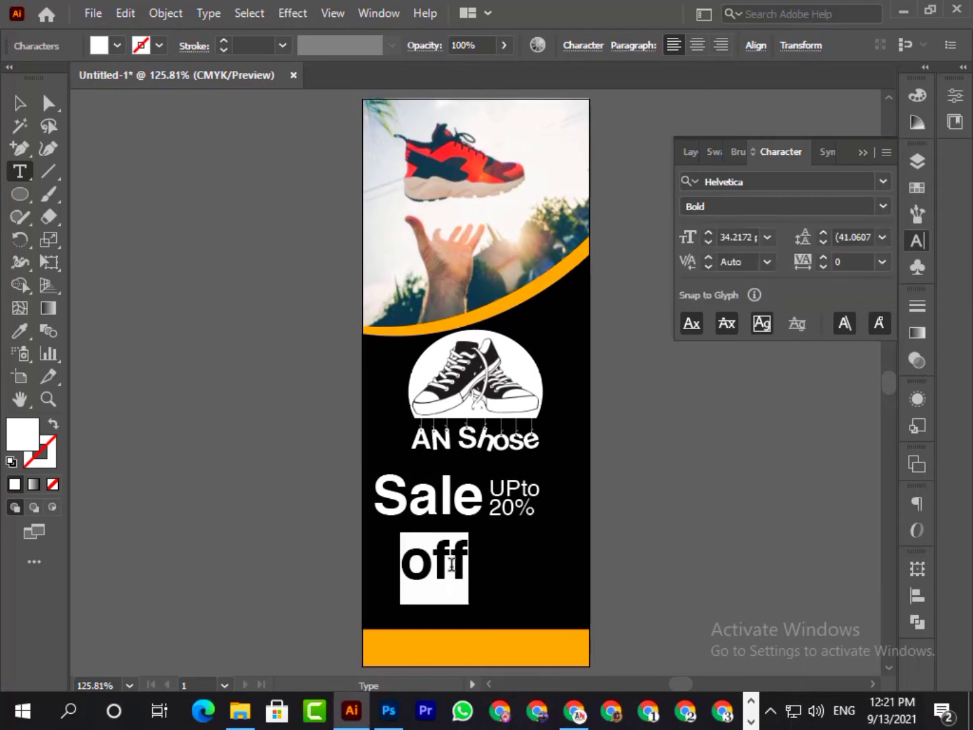
pyautogui.click(883, 181)
pyautogui.click(883, 180)
pyautogui.click(883, 206)
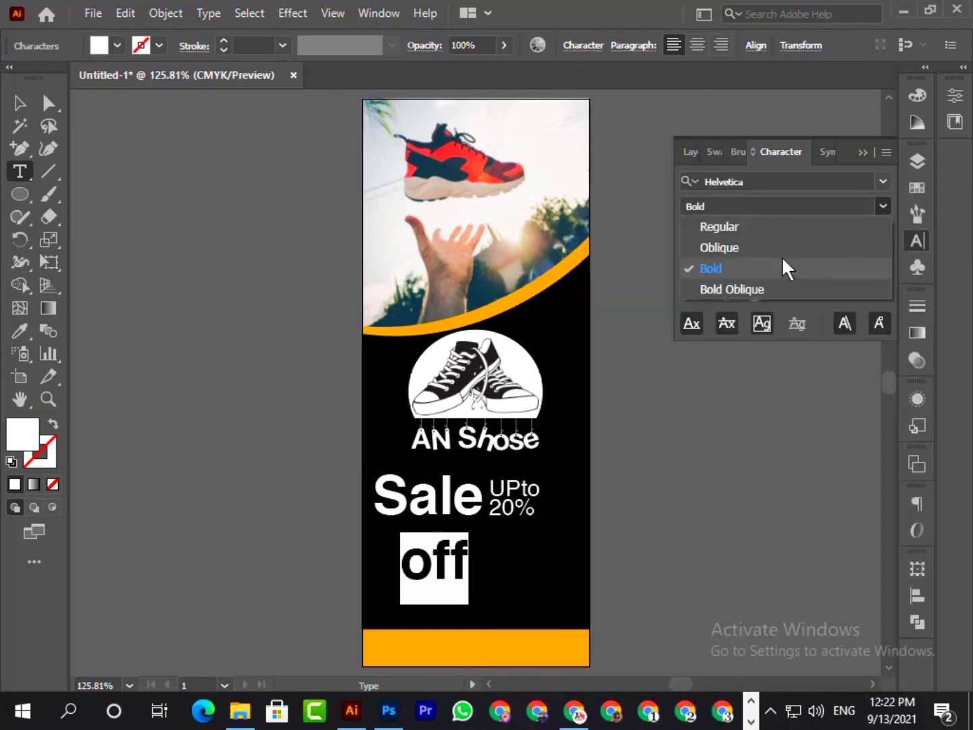
pyautogui.click(759, 247)
pyautogui.click(18, 103)
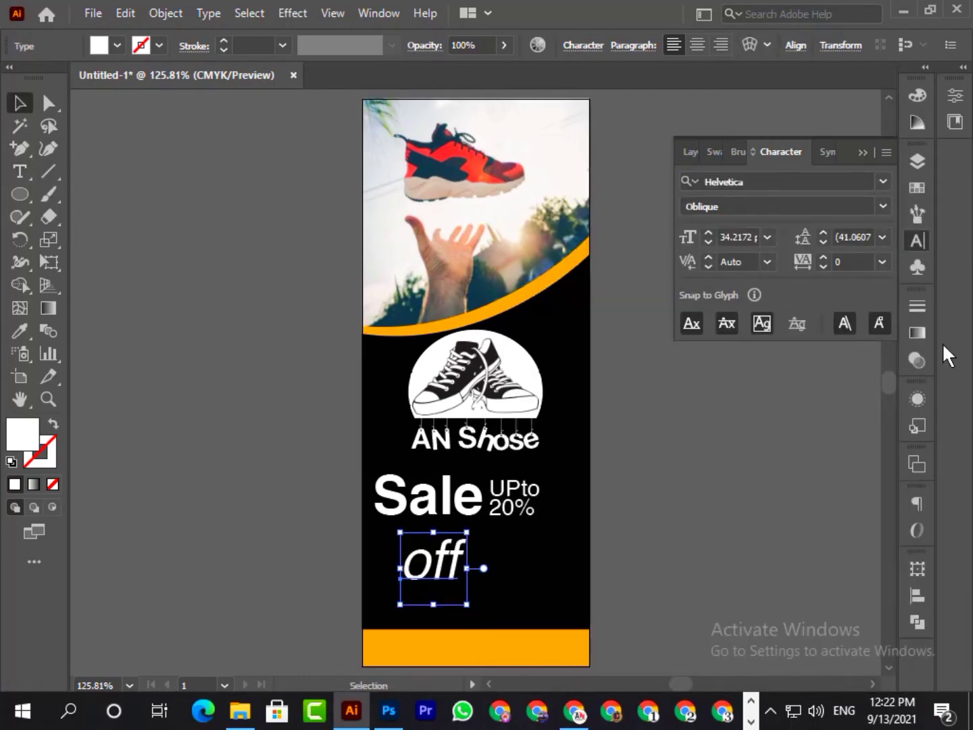
pyautogui.click(863, 154)
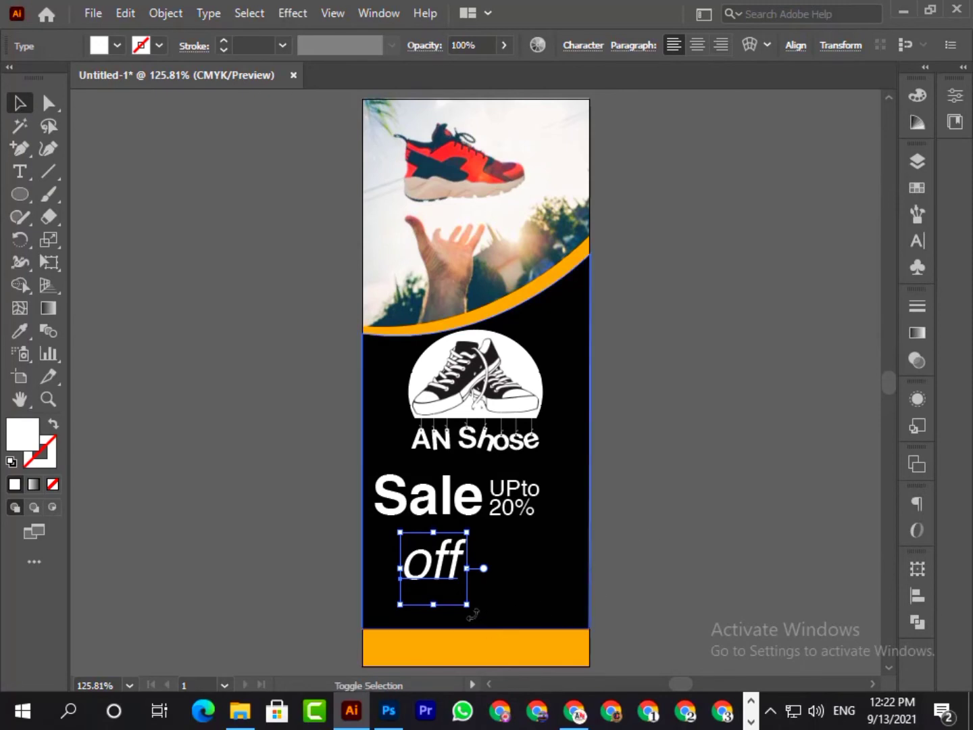
# - Rotate the "off" text 90° clockwise, scale it down slightly and place it to the right of "UPto 20%"
pyautogui.moveTo(469, 613); pyautogui.dragTo(571, 518)
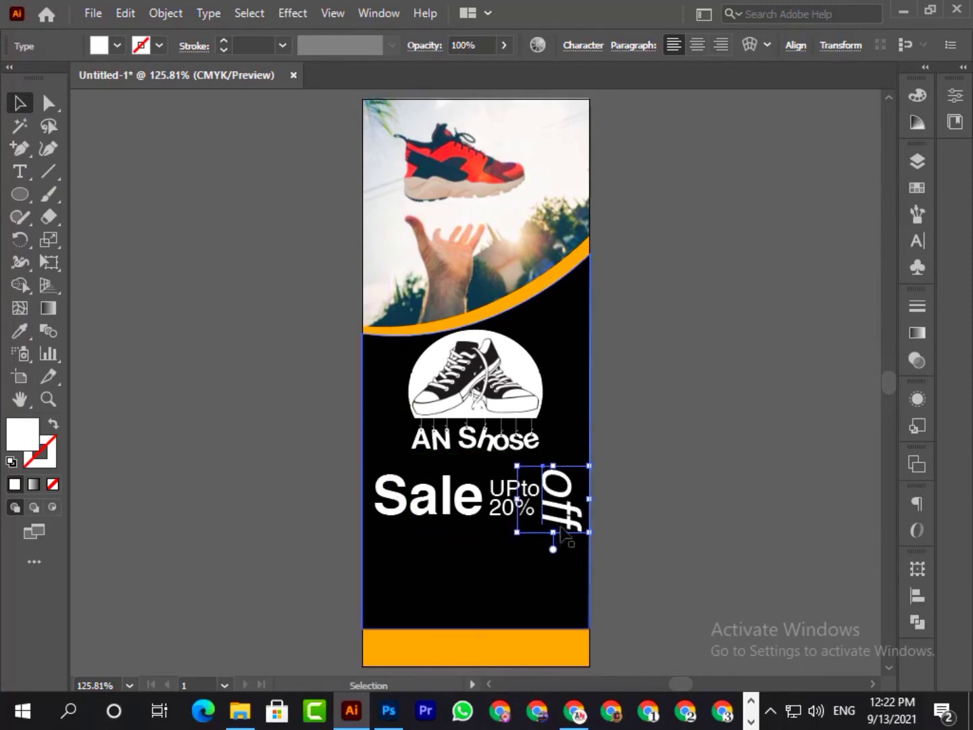
pyautogui.moveTo(557, 465); pyautogui.dragTo(557, 495)
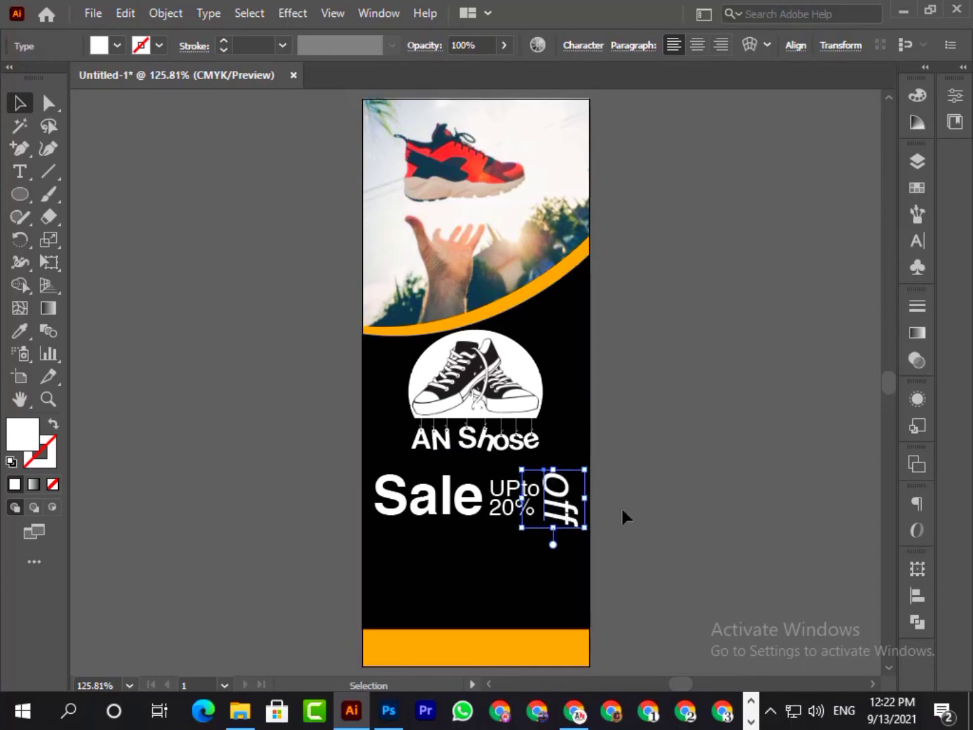
pyautogui.click(702, 530)
pyautogui.press('Right')
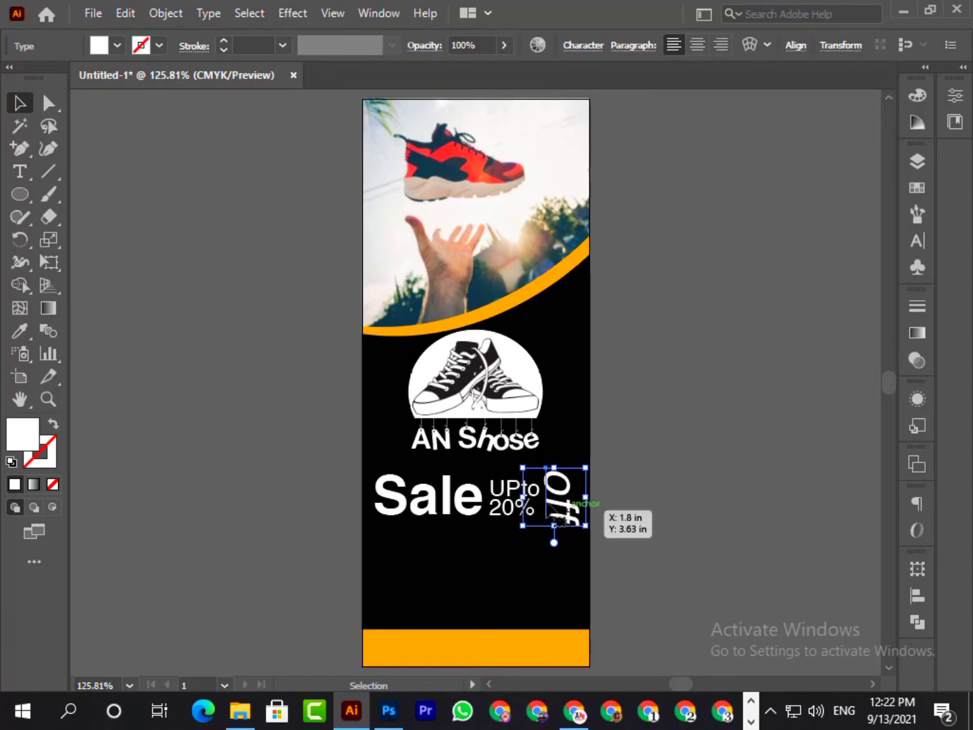
# - Nudge the "UPto 20%" and "Sale" texts slightly right to even out the spacing with "off"
pyautogui.click(508, 507)
pyautogui.press('Right')
pyautogui.click(472, 512)
pyautogui.press('Right')
pyautogui.click(749, 487)
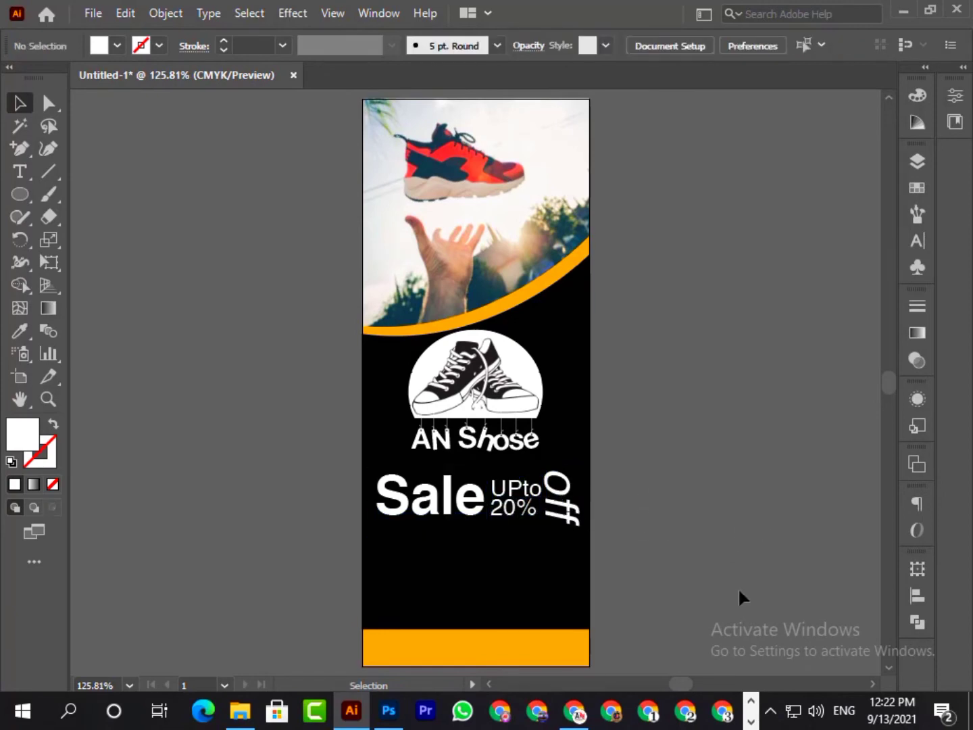
# - Group the "Sale", "UPto 20%" and "off" texts and nudge the group up closer to the "AN Shose" text
pyautogui.click(451, 513)
pyautogui.keyDown('shift'); pyautogui.click(526, 501); pyautogui.keyUp('shift')
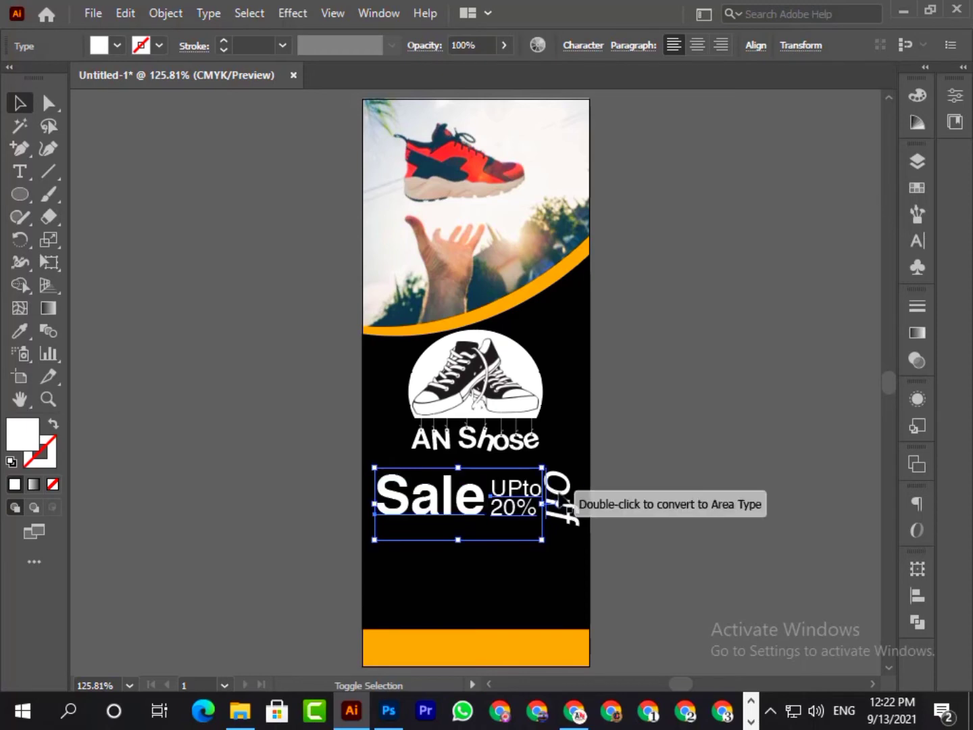
pyautogui.keyDown('shift'); pyautogui.click(561, 500); pyautogui.keyUp('shift')
pyautogui.press('ctrl')
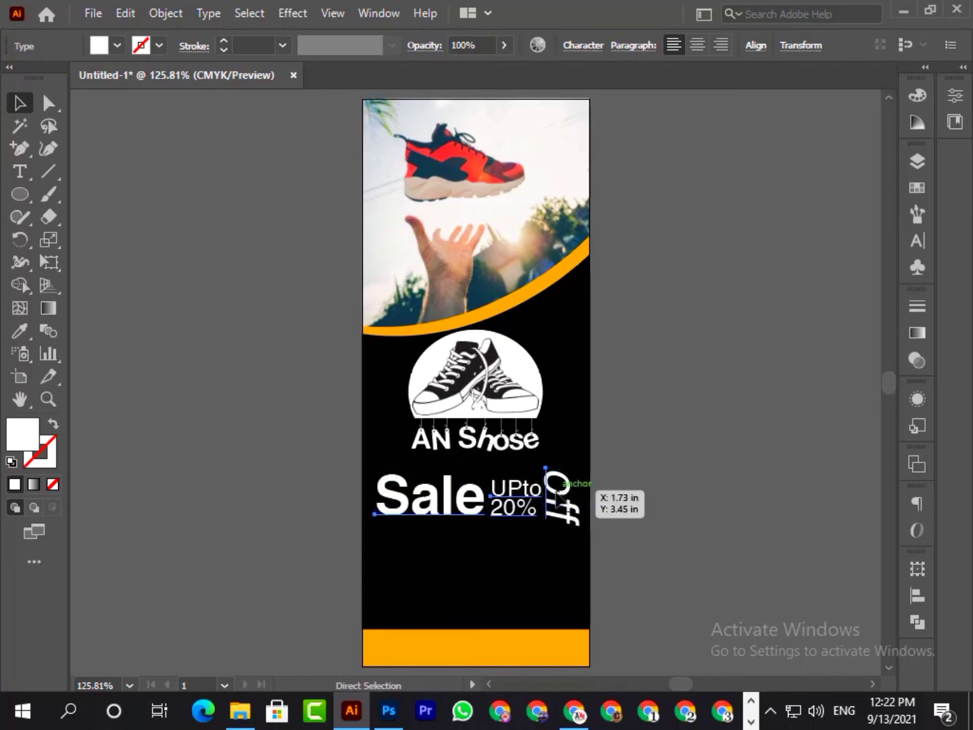
pyautogui.hotkey('ctrl', 'g')
pyautogui.press('Up')
pyautogui.press('Up')
pyautogui.press('Up')
pyautogui.press('Up')
pyautogui.press('Up')
pyautogui.press('Up')
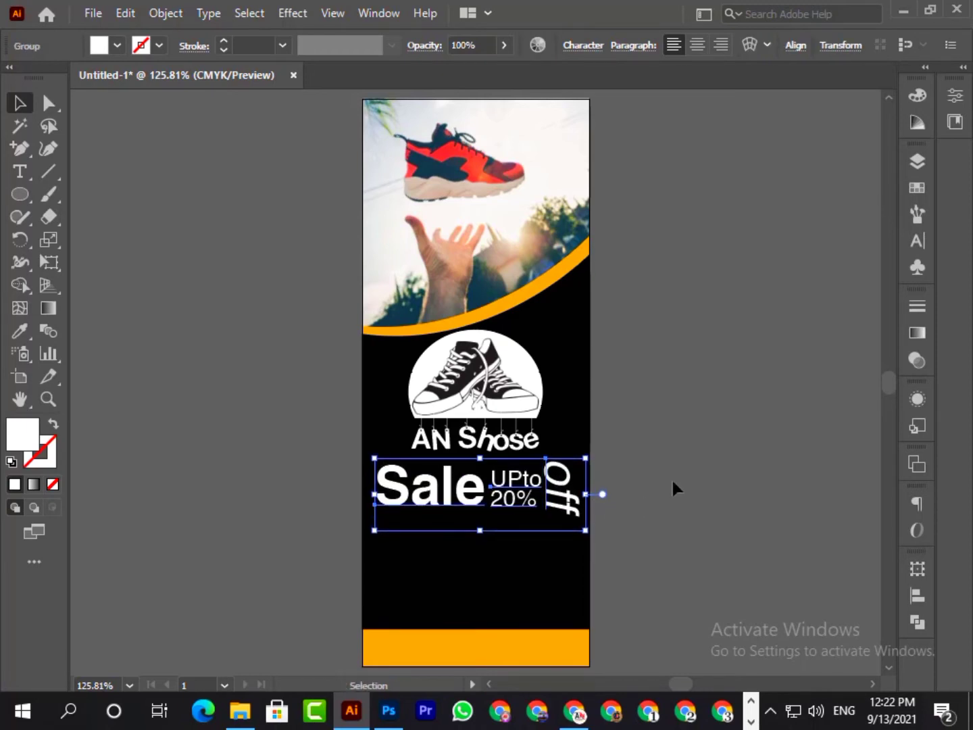
# - Separate the "off" text from the sale text group and scale it down slightly
pyautogui.click(672, 477)
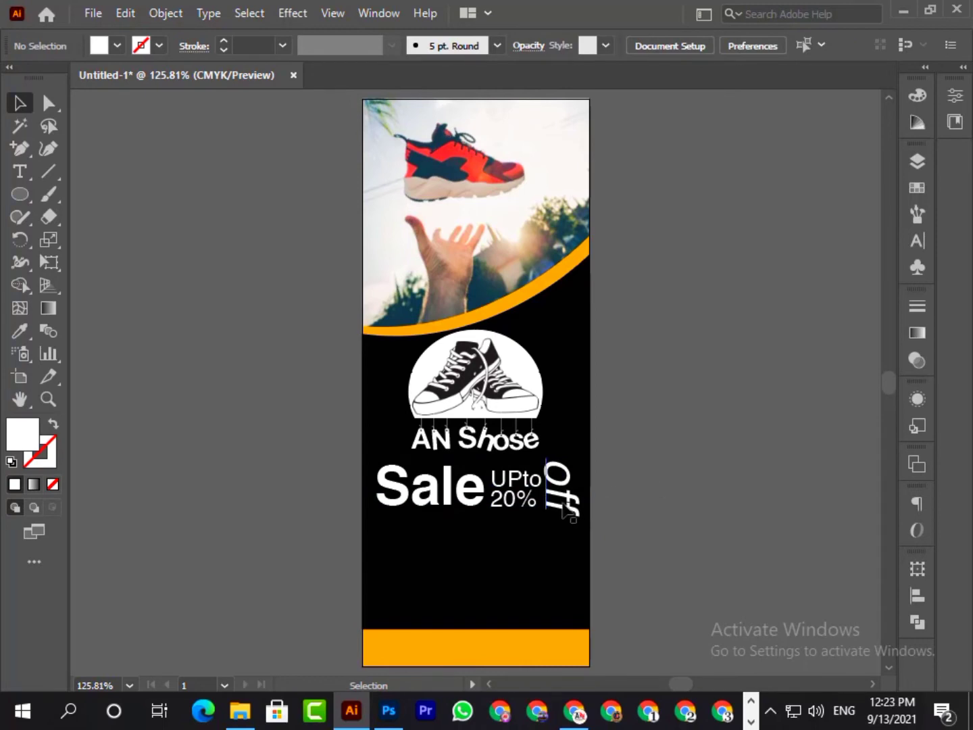
pyautogui.click(562, 504)
pyautogui.click(701, 490)
pyautogui.click(554, 486)
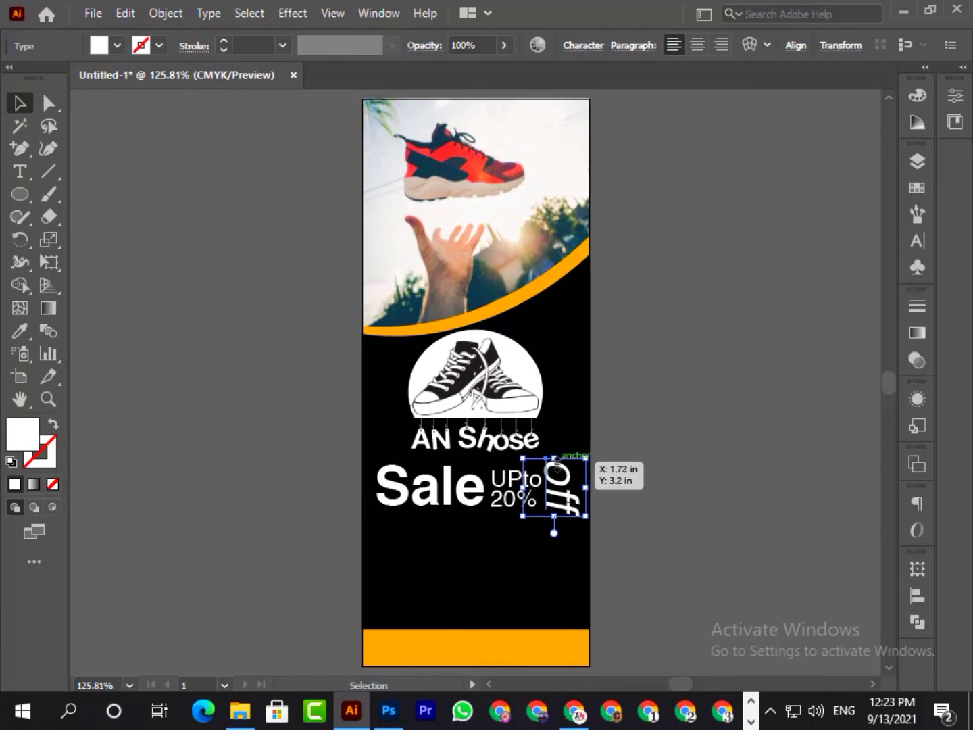
pyautogui.moveTo(554, 458); pyautogui.dragTo(555, 459)
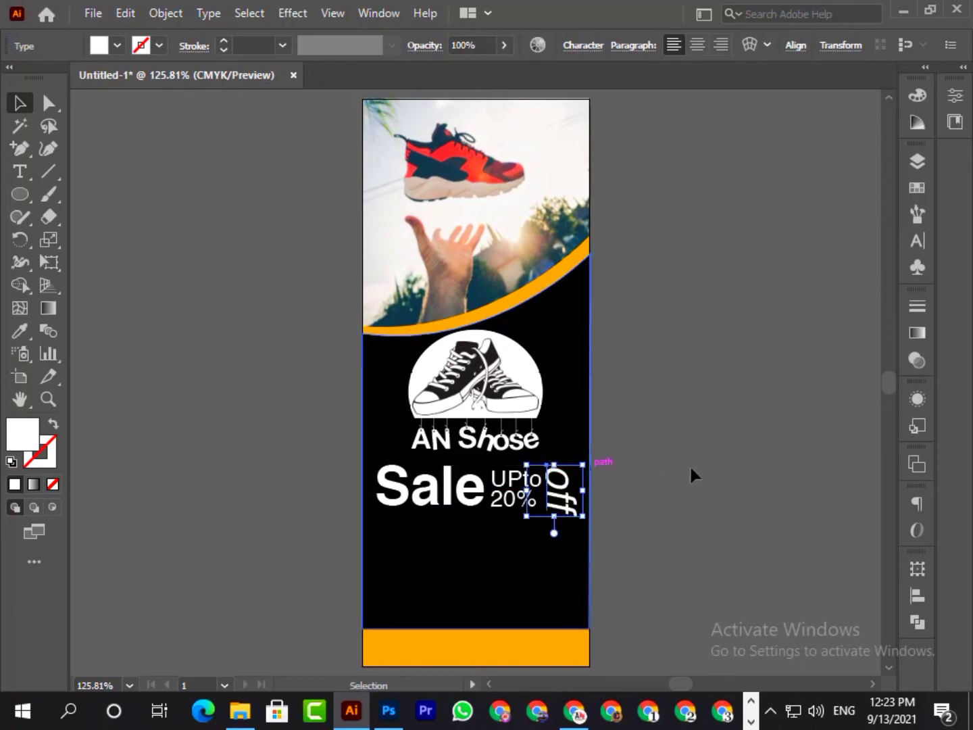
pyautogui.click(703, 463)
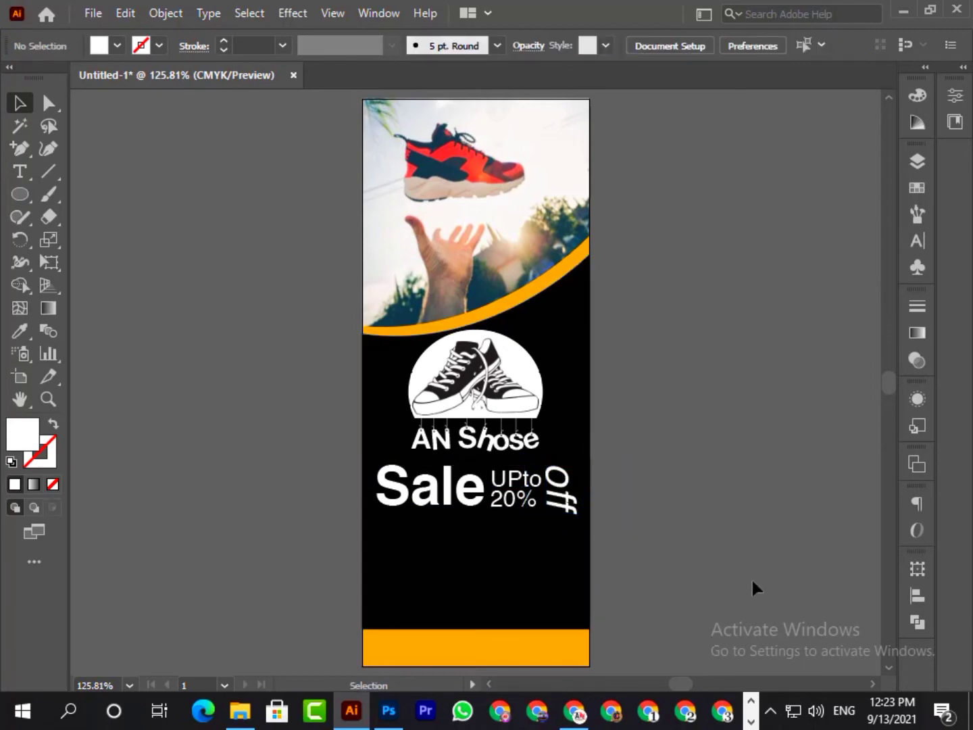
# - Draw a wide white rectangle below the sale text and position it above the bottom orange band
pyautogui.moveTo(19, 196); pyautogui.dragTo(101, 194)
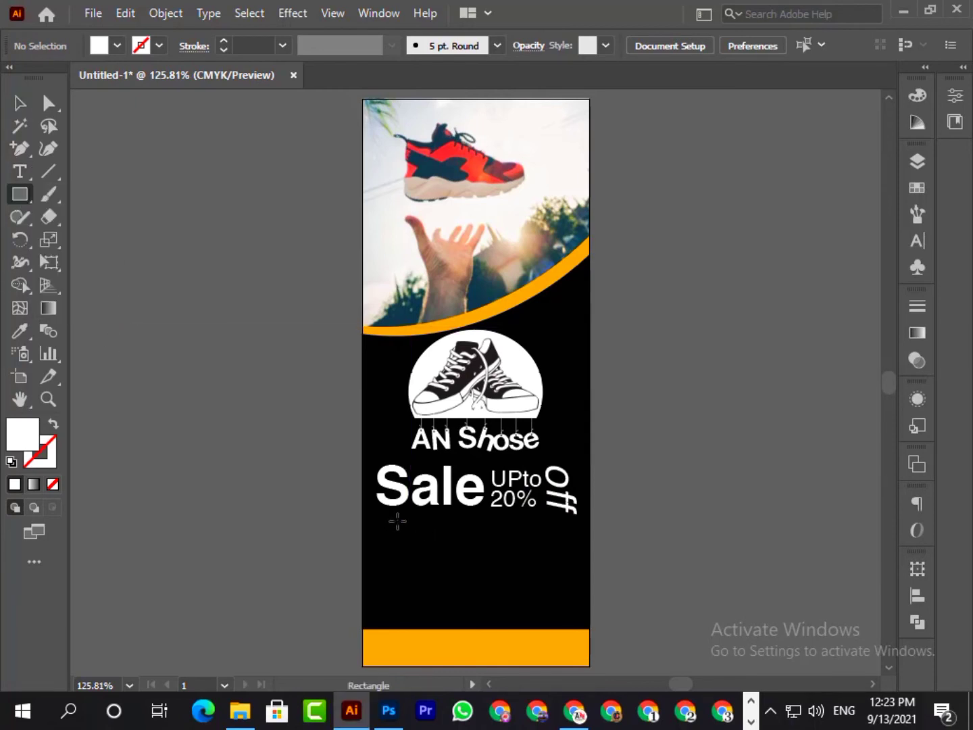
pyautogui.moveTo(400, 519); pyautogui.dragTo(567, 559)
pyautogui.click(20, 103)
pyautogui.moveTo(461, 527); pyautogui.dragTo(568, 555)
pyautogui.click(753, 582)
pyautogui.click(741, 464)
# - Center the white rectangle horizontally on the artboard
pyautogui.click(916, 595)
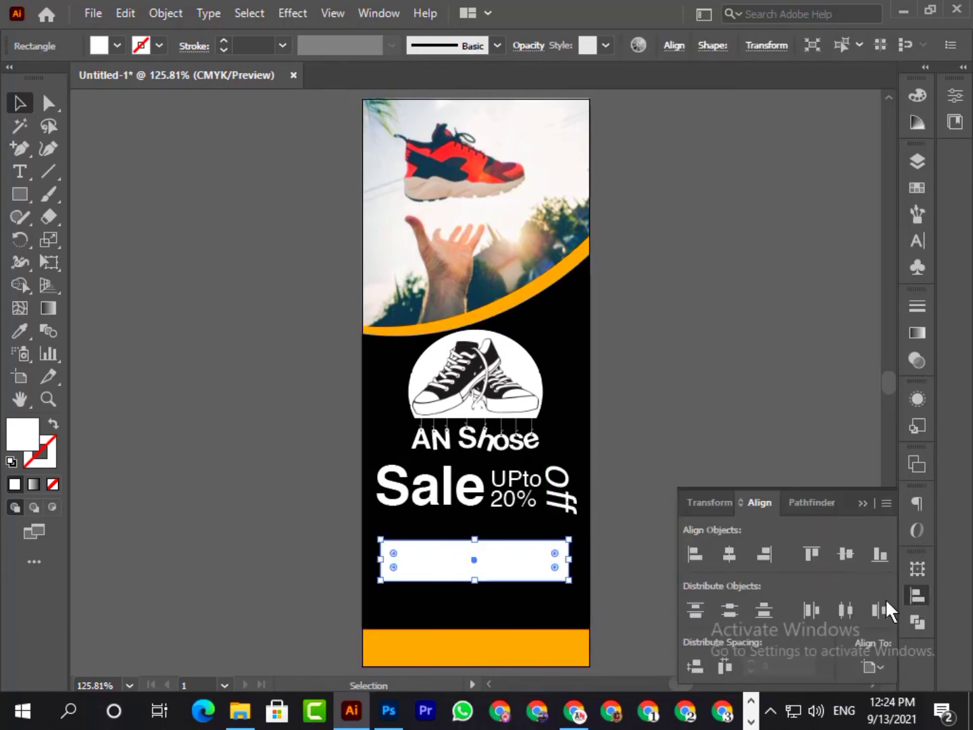
pyautogui.click(729, 555)
pyautogui.click(859, 504)
pyautogui.click(652, 541)
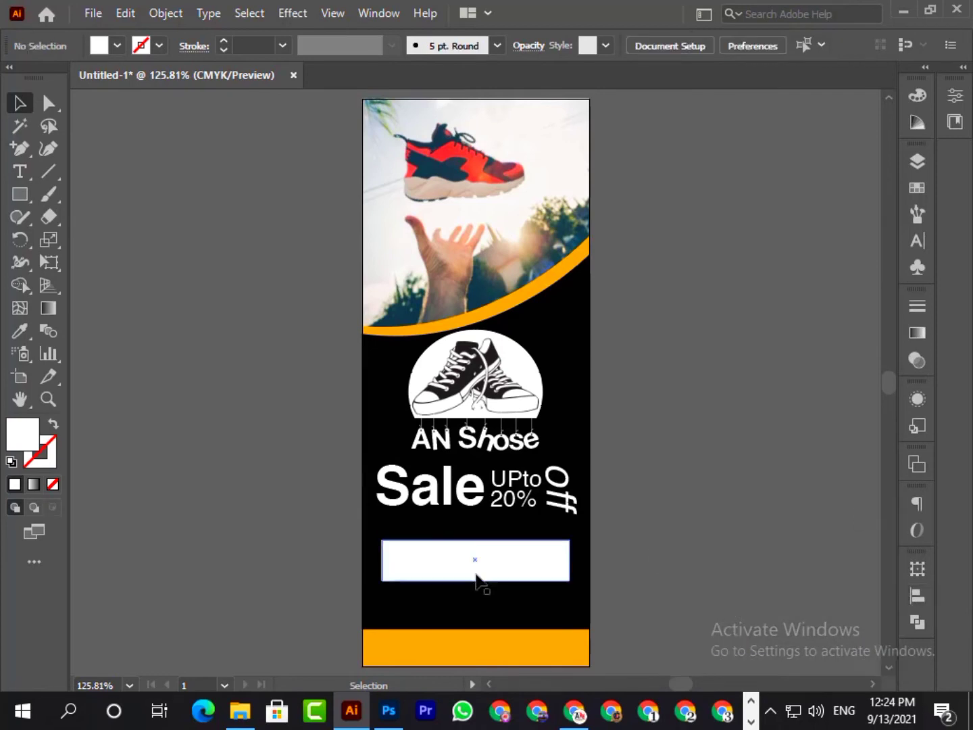
# - Fill the rectangle with the orange sampled from the band at the banner's bottom
pyautogui.click(476, 578)
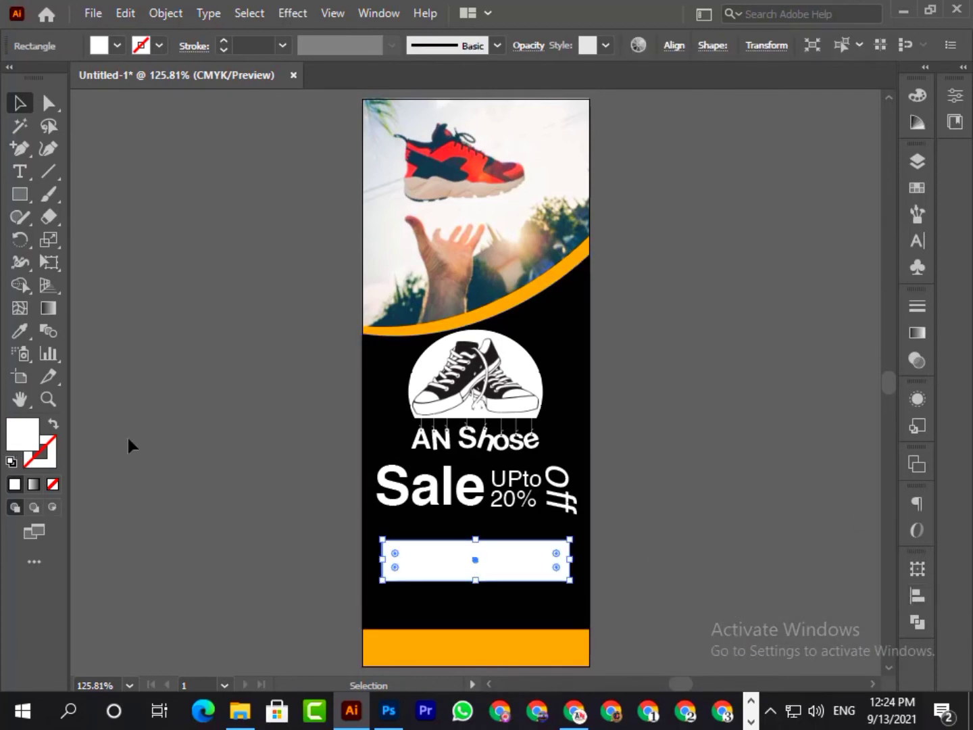
pyautogui.click(19, 331)
pyautogui.click(443, 654)
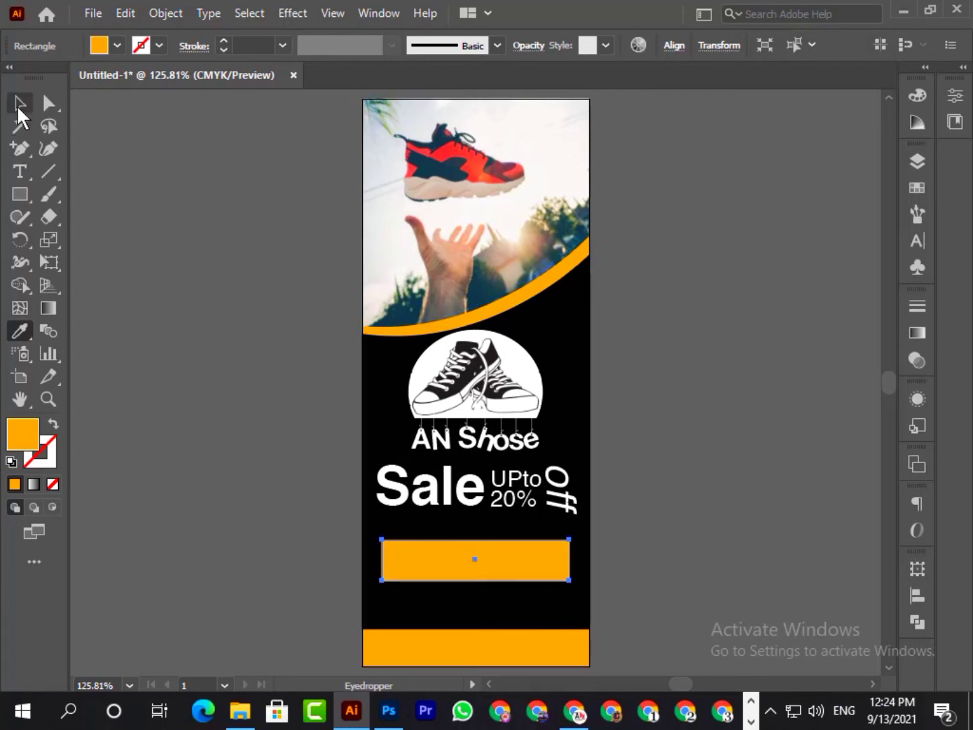
pyautogui.click(19, 106)
pyautogui.click(181, 260)
# - Nudge the "Sale", "UPto 20%" and "off" texts together slightly down, away from the "AN Shose" text
pyautogui.click(445, 495)
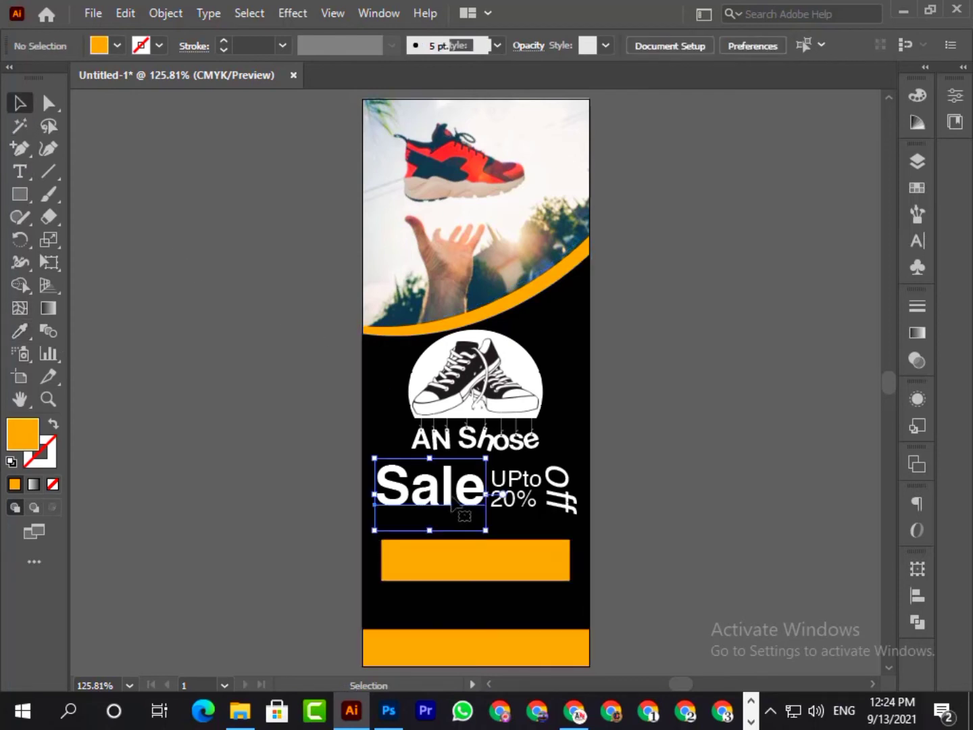
pyautogui.keyDown('shift'); pyautogui.click(515, 483); pyautogui.keyUp('shift')
pyautogui.keyDown('shift'); pyautogui.click(560, 490); pyautogui.keyUp('shift')
pyautogui.press('Down')
pyautogui.press('Down')
pyautogui.press('Down')
pyautogui.press('Down')
pyautogui.press('Down')
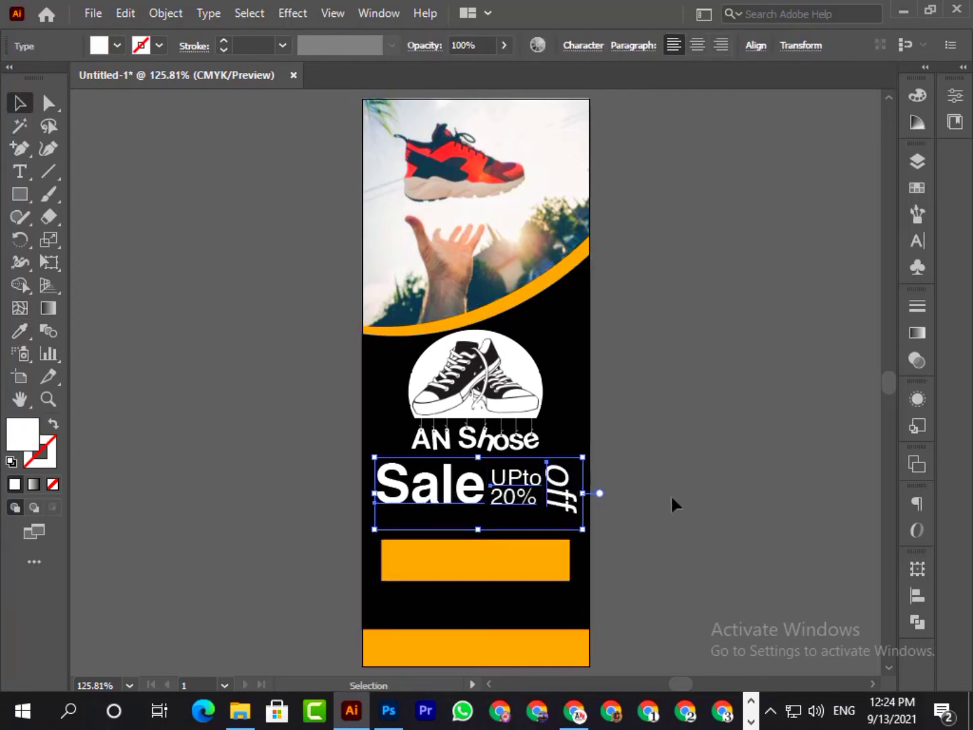
pyautogui.click(669, 495)
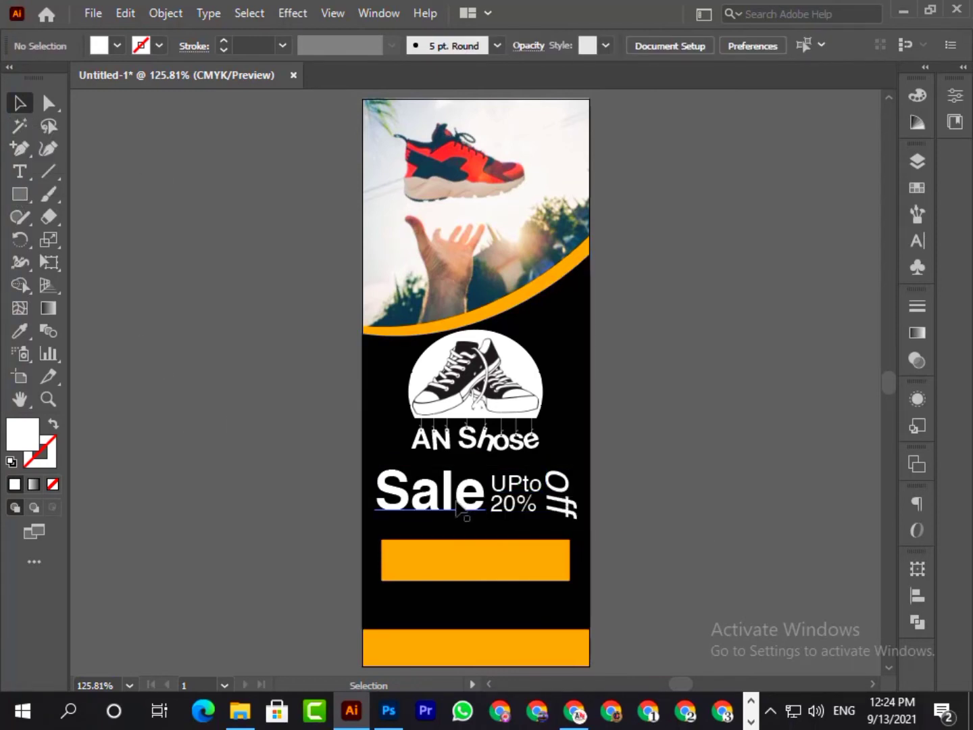
# - Duplicate the "Sale" text onto the orange rectangle and bring the copy to the front
pyautogui.moveTo(458, 503); pyautogui.dragTo(478, 563)
pyautogui.rightClick(478, 563)
pyautogui.moveTo(548, 447)
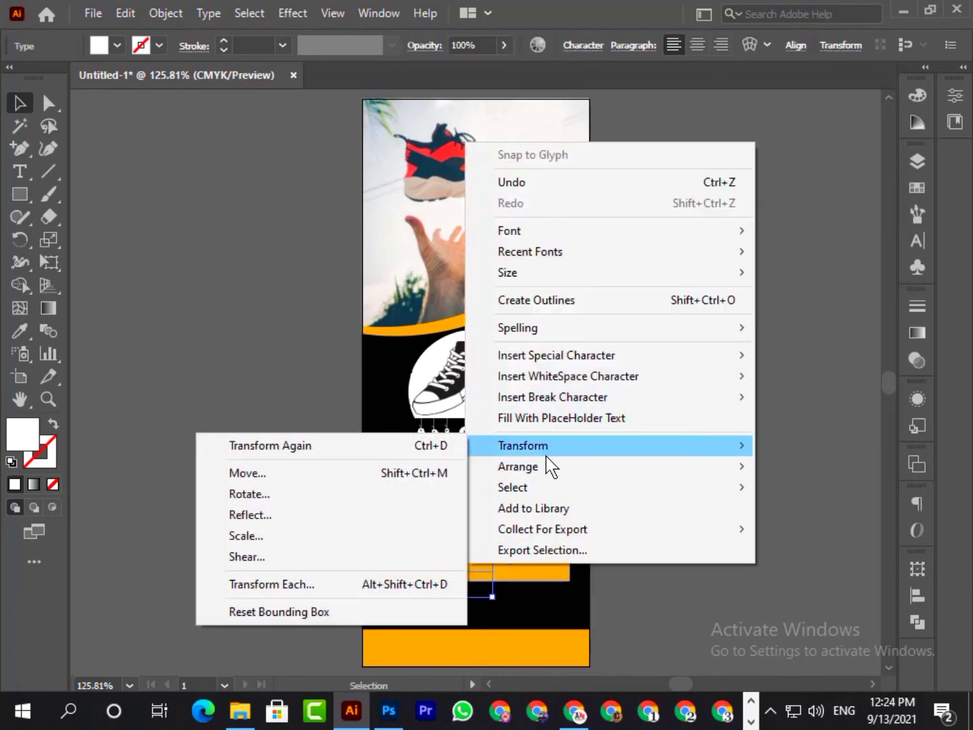
pyautogui.click(366, 465)
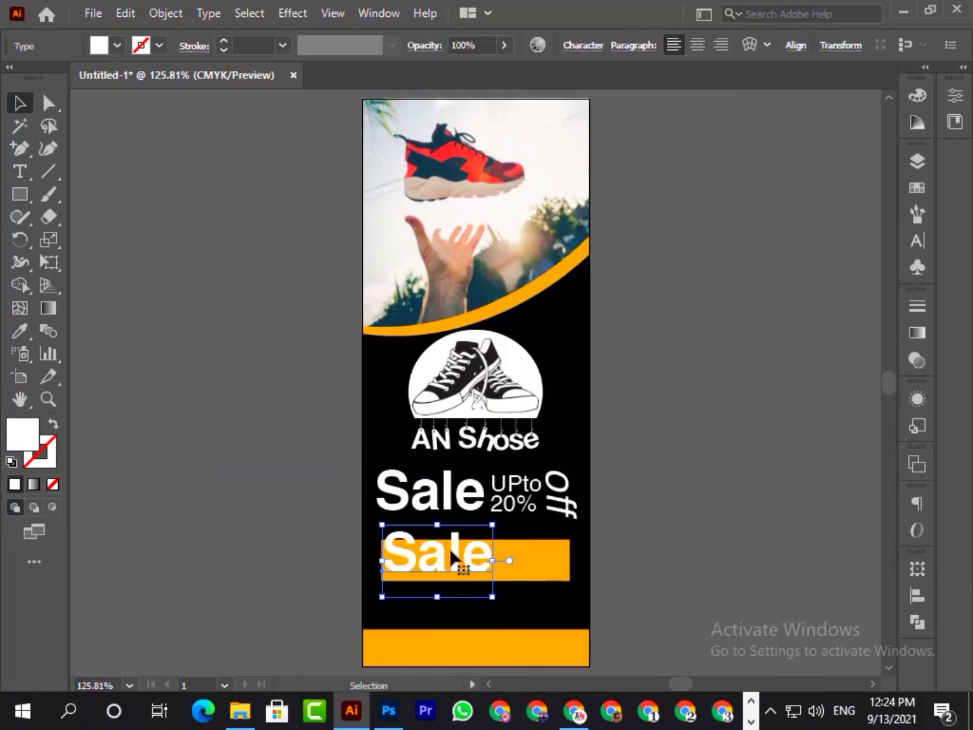
# - Replace the wording of the "Sale" copy on the orange rectangle with "Shop Now"
pyautogui.doubleClick(450, 548)
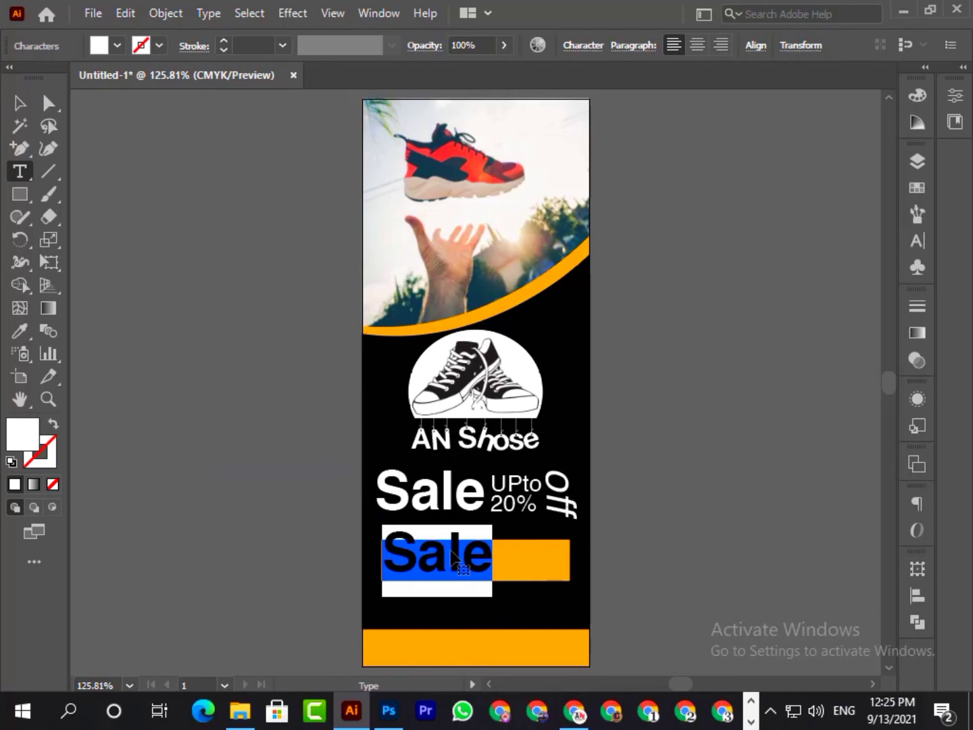
pyautogui.write('SH')
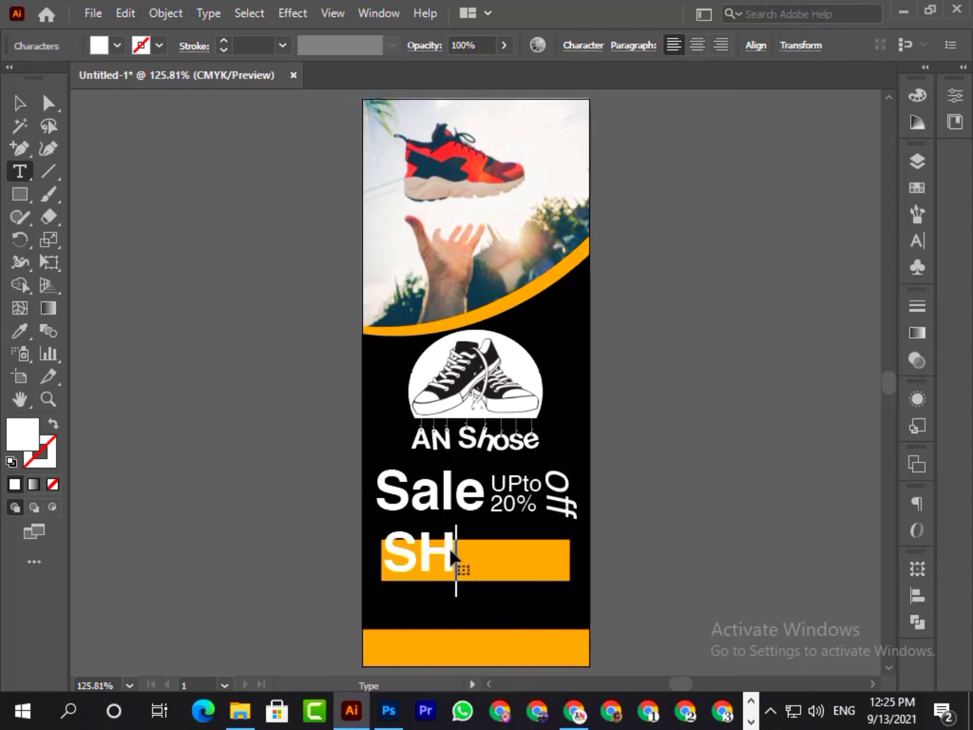
pyautogui.press('BackSpace')
pyautogui.write('hop ')
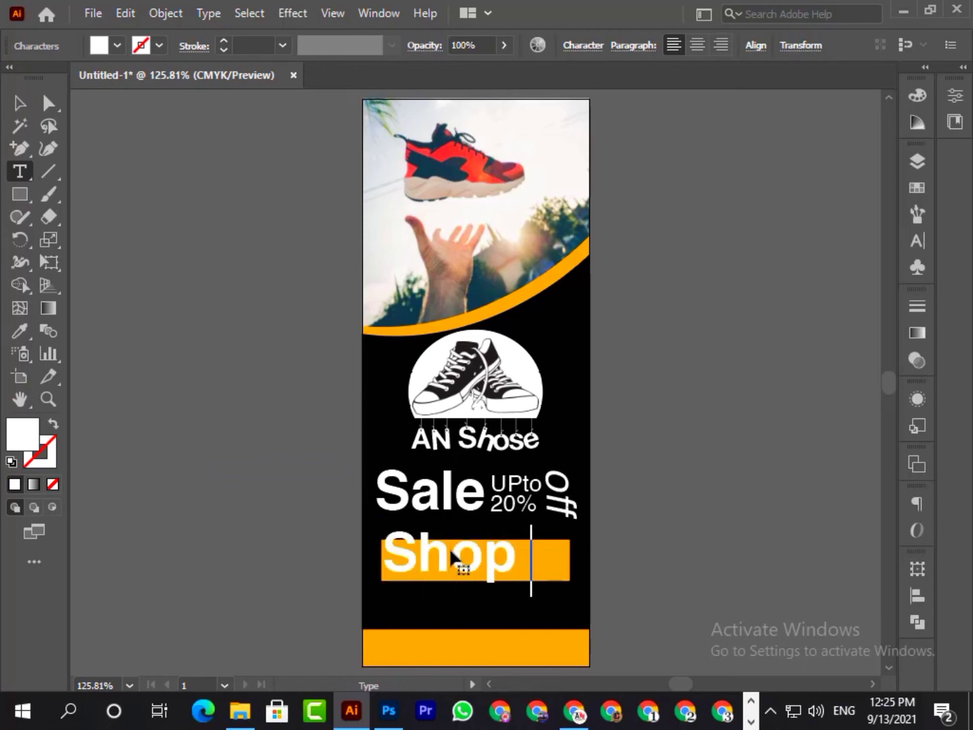
pyautogui.write('Now')
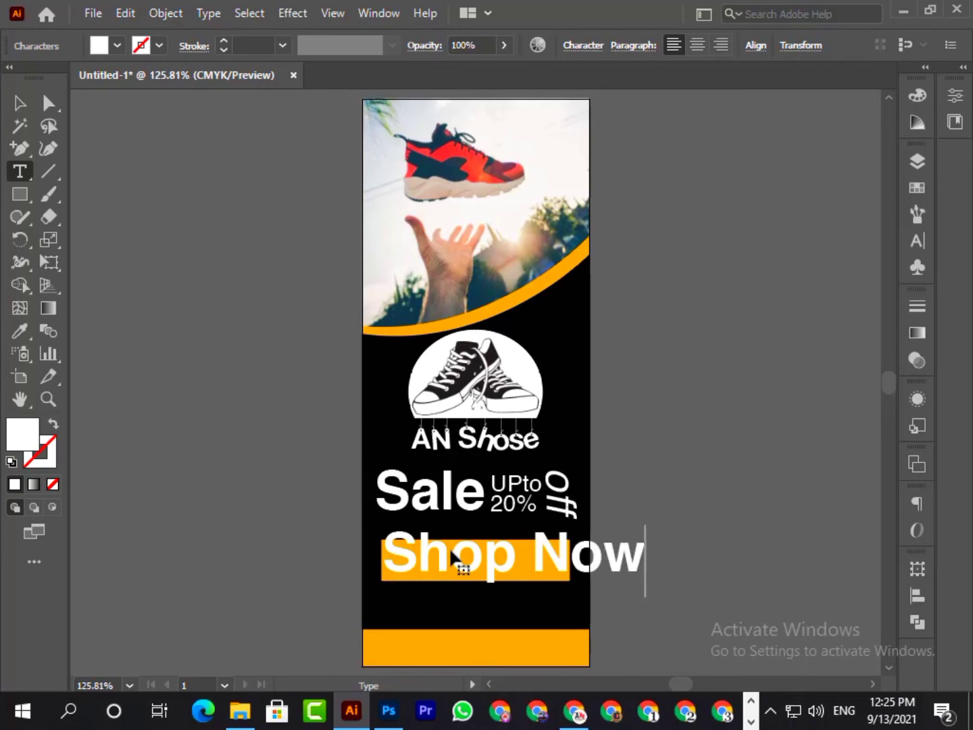
# - Set the fill color of the "Shop Now" text to black (000000)
pyautogui.hotkey('ctrl', 'a')
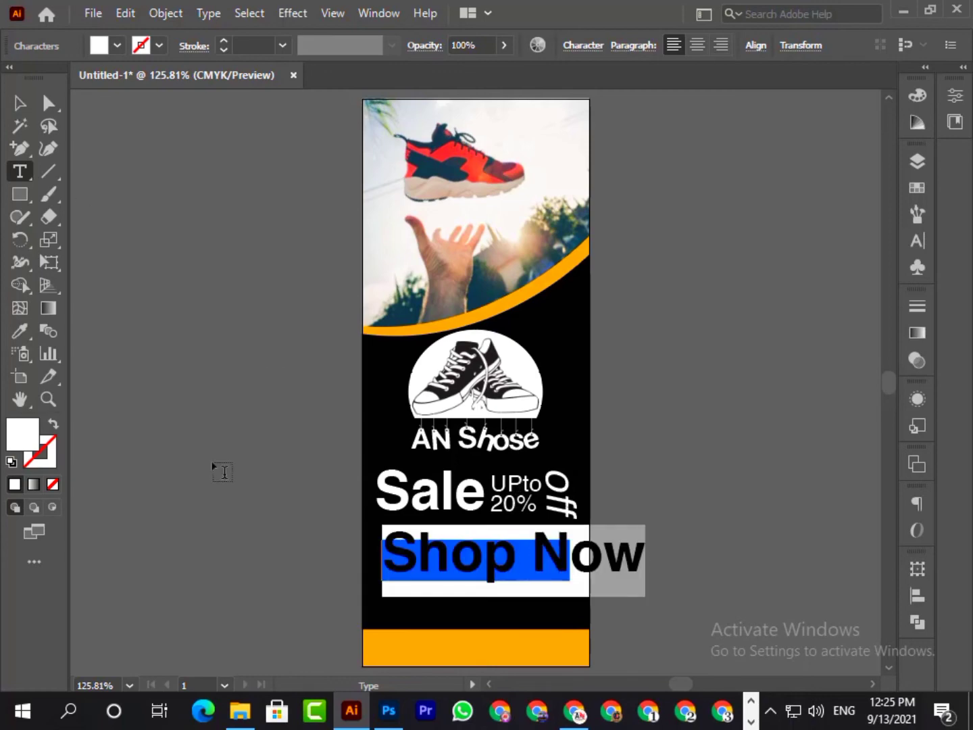
pyautogui.doubleClick(28, 432)
pyautogui.moveTo(305, 320); pyautogui.dragTo(477, 469)
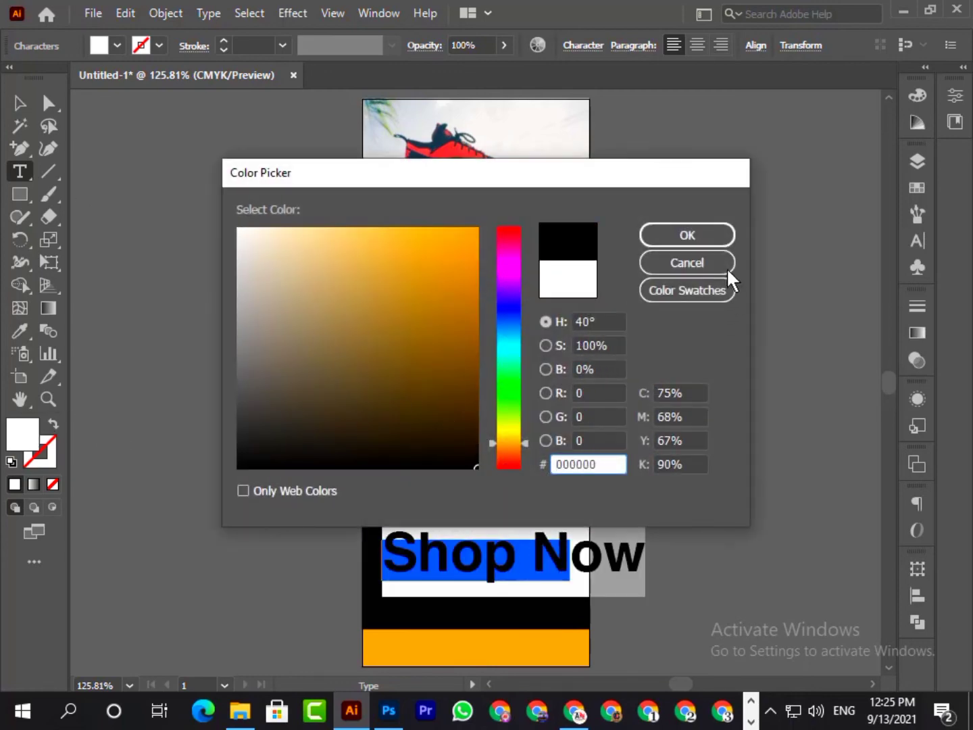
pyautogui.click(697, 234)
pyautogui.click(20, 105)
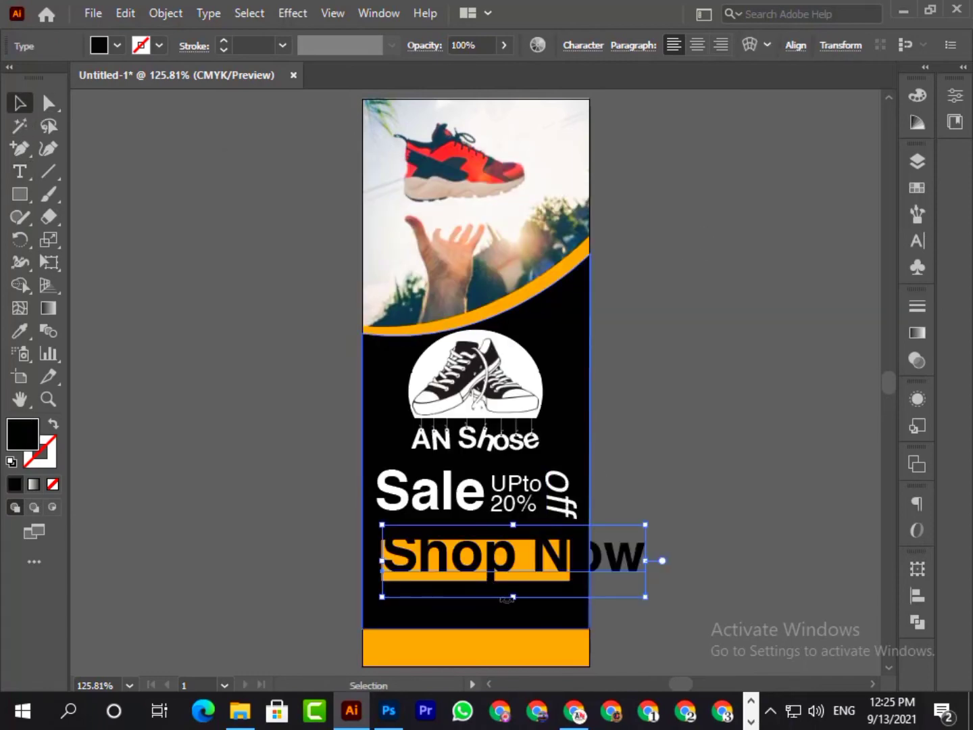
# - Scale "Shop Now" down to fit the orange rectangle and adjust the height of text and rectangle together below the sale text
pyautogui.moveTo(515, 598); pyautogui.dragTo(471, 561)
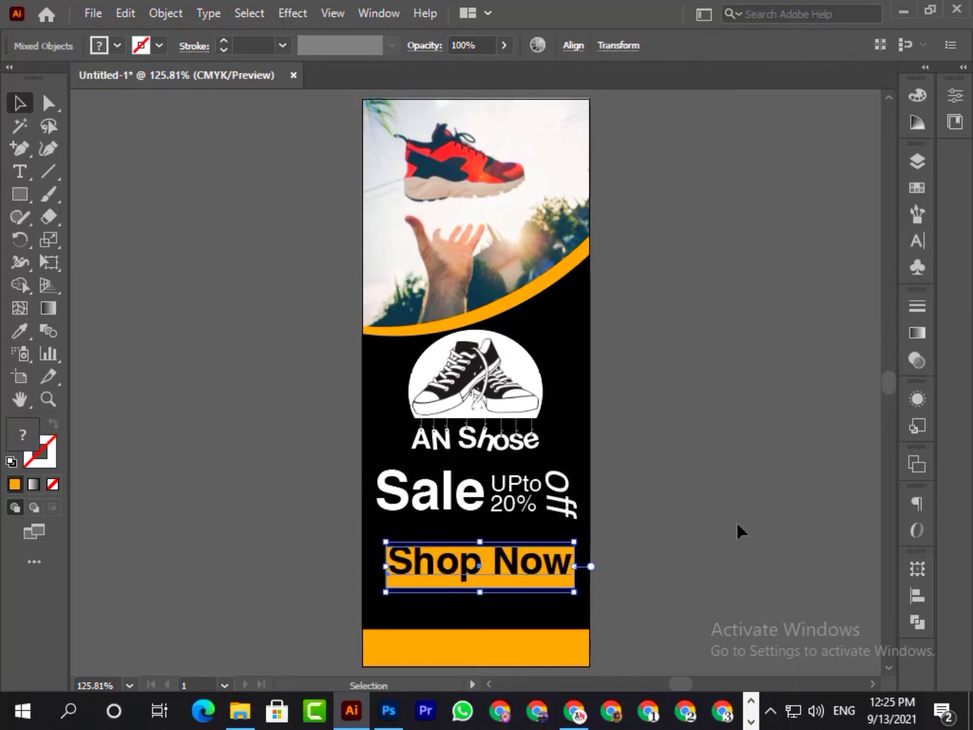
pyautogui.press('Down')
pyautogui.press('Down')
pyautogui.press('Down')
pyautogui.press('Down')
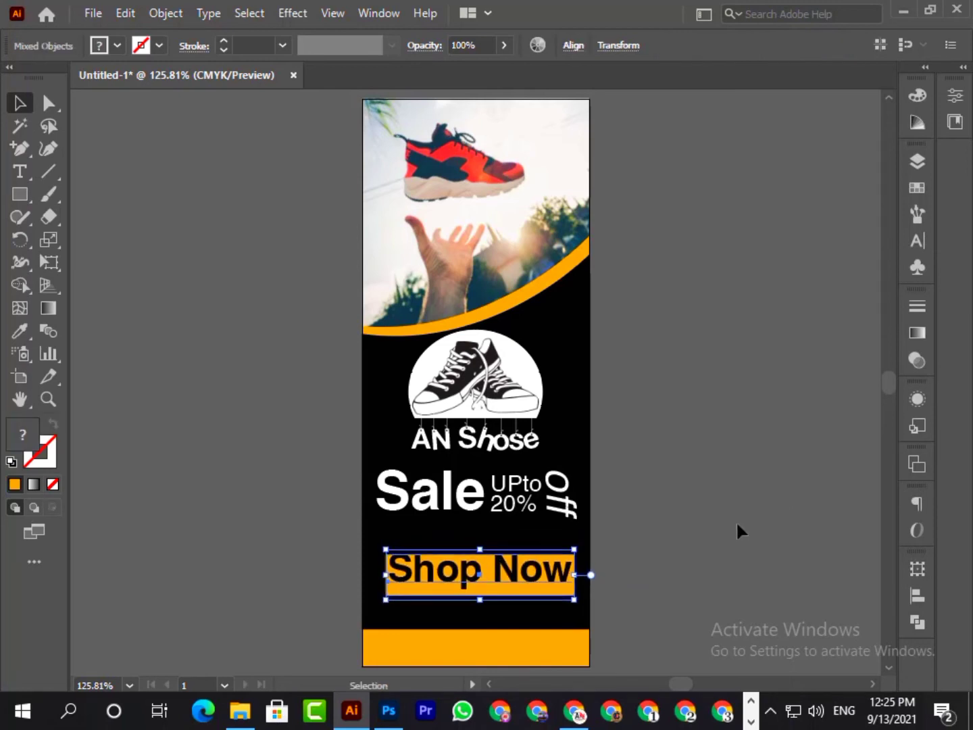
pyautogui.press('Up')
pyautogui.press('Up')
pyautogui.press('Up')
pyautogui.press('Up')
pyautogui.press('Up')
pyautogui.press('Up')
pyautogui.press('Up')
pyautogui.press('Up')
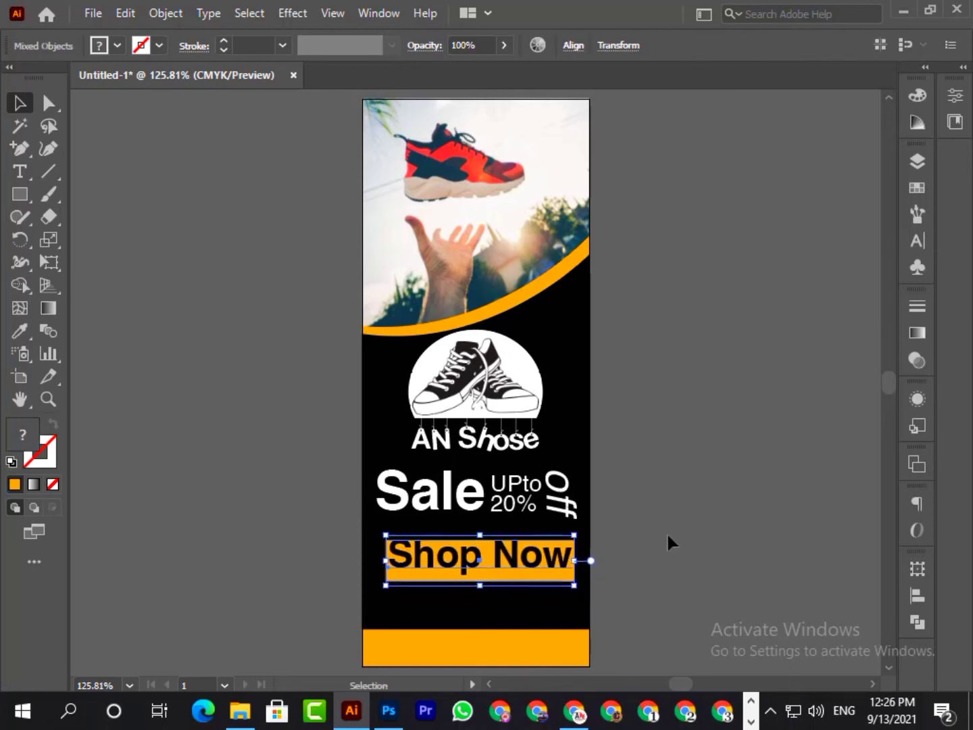
# - Nudge only the "Shop Now" text slightly down within the orange rectangle
pyautogui.click(667, 532)
pyautogui.click(541, 555)
pyautogui.press('Down')
pyautogui.press('Down')
pyautogui.click(721, 525)
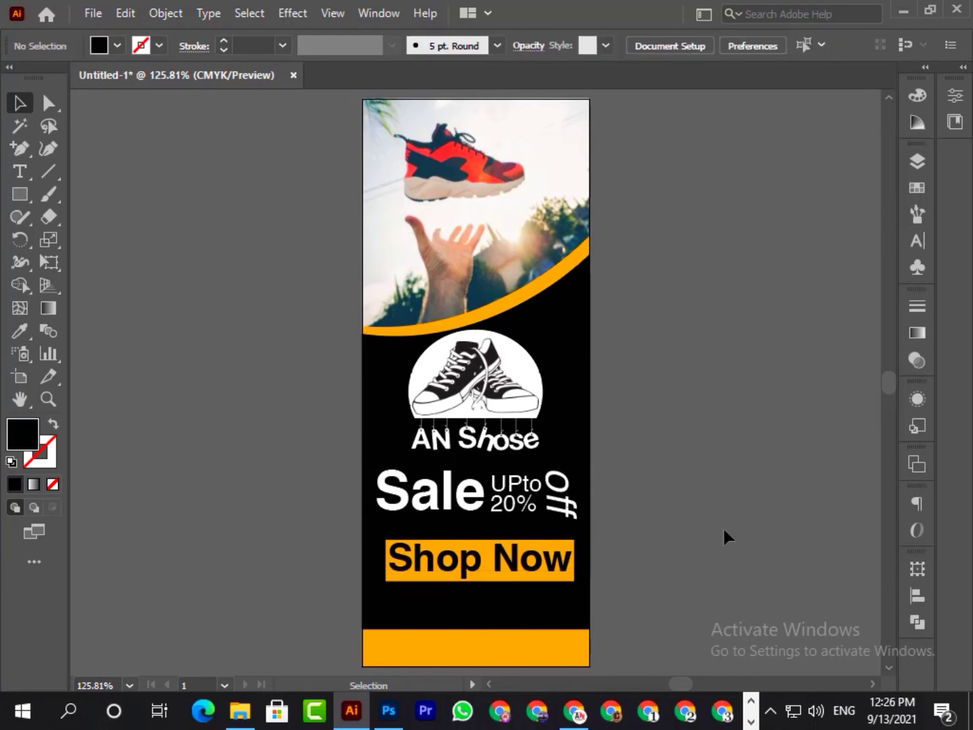
# - Apply horizontal center alignment to "Shop Now" and shift it slightly right so it sits evenly within the orange rectangle
pyautogui.click(504, 585)
pyautogui.click(918, 588)
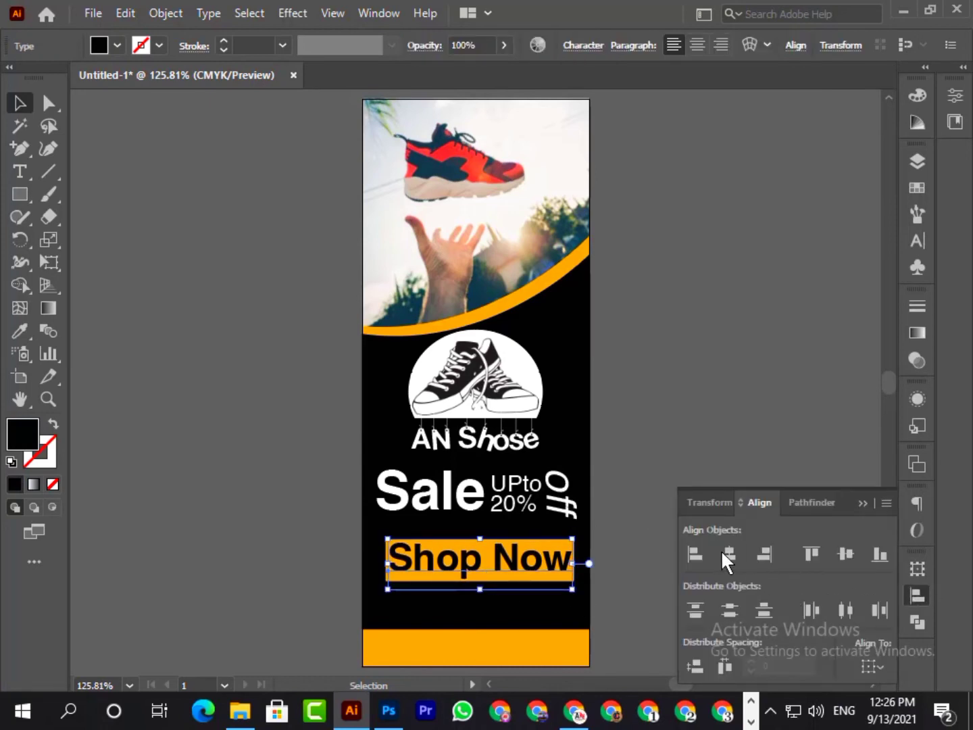
pyautogui.click(719, 549)
pyautogui.click(873, 496)
pyautogui.click(787, 404)
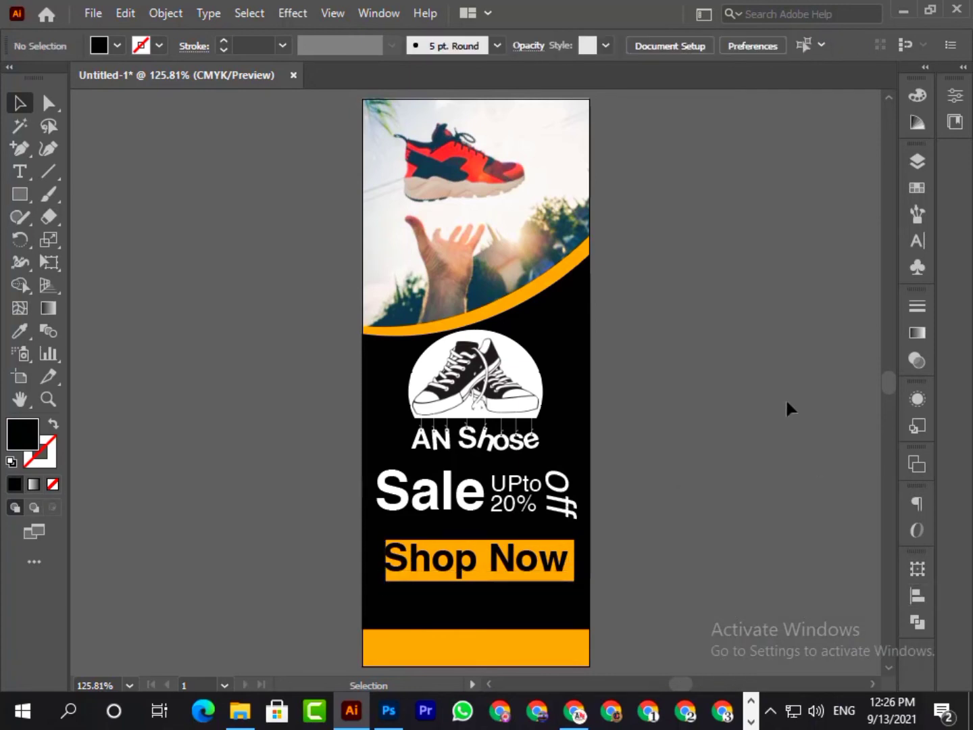
pyautogui.click(564, 568)
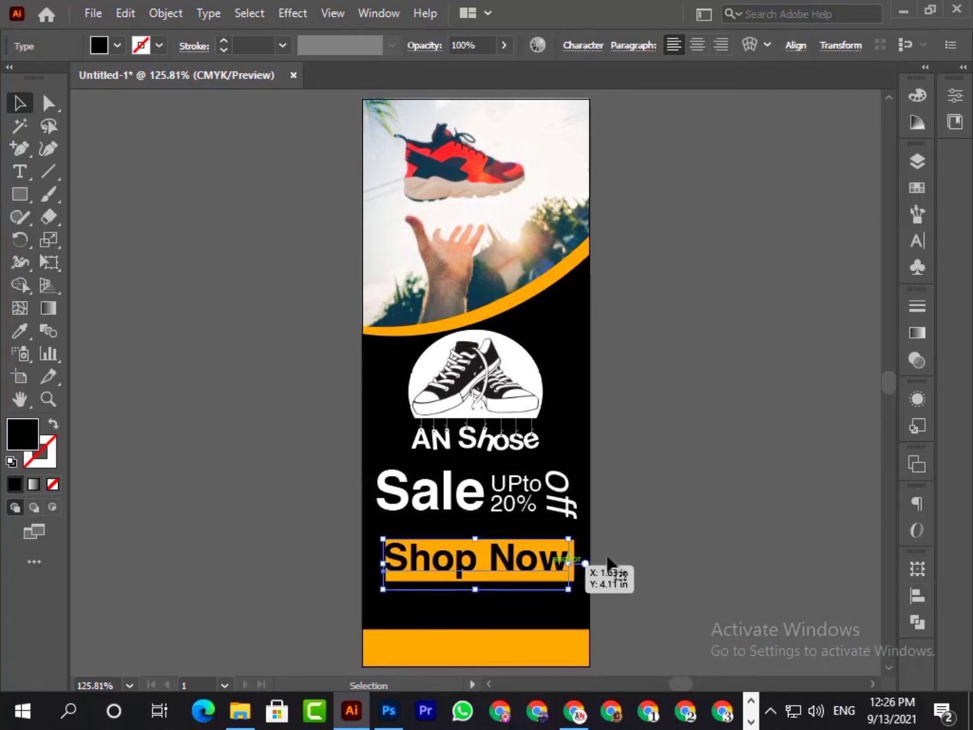
pyautogui.click(677, 511)
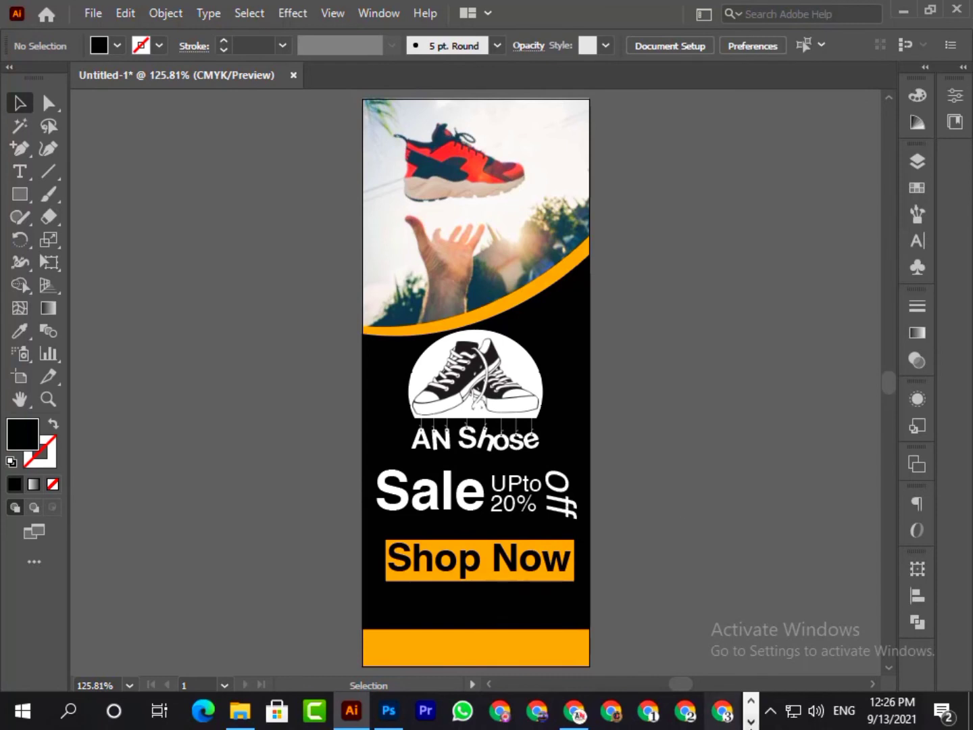
pyautogui.press('t')
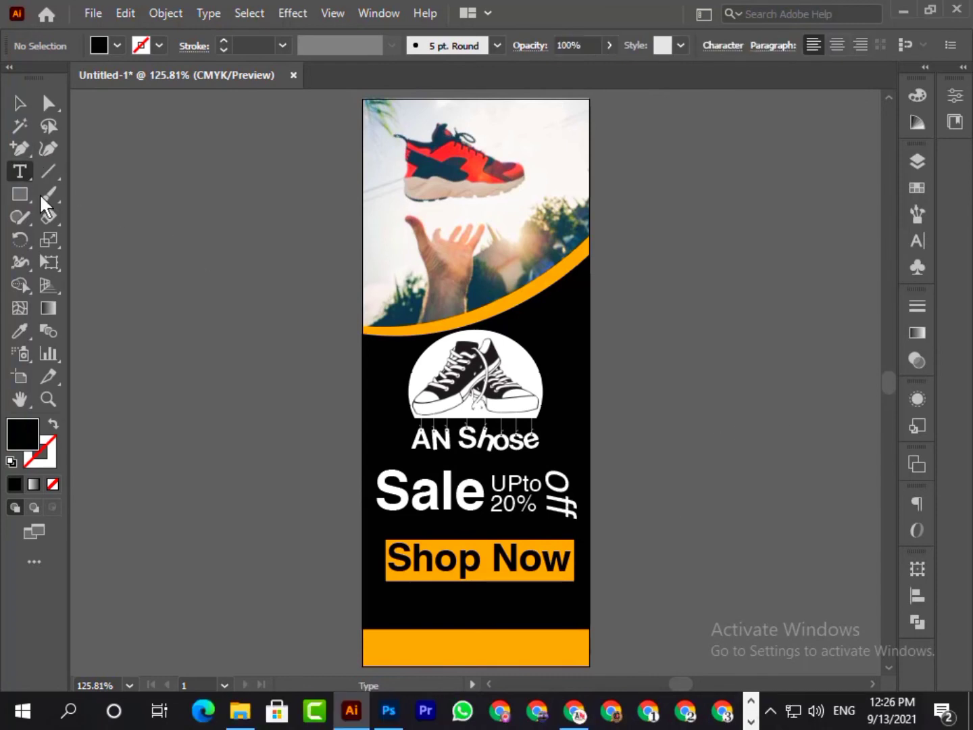
pyautogui.click(138, 414)
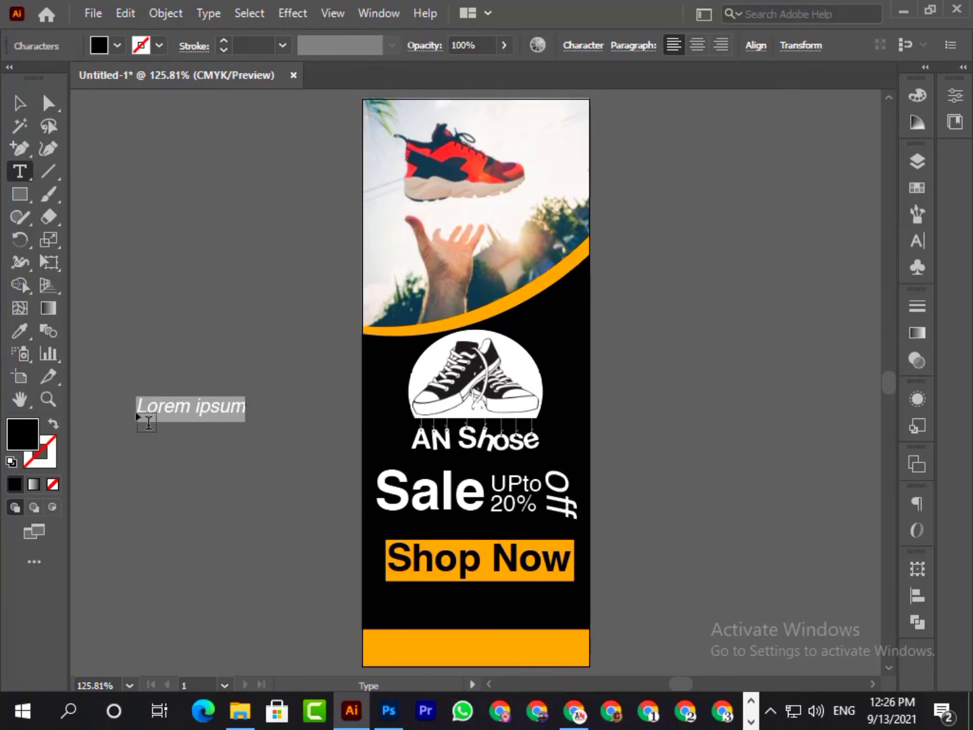
pyautogui.write('www.anshose.com')
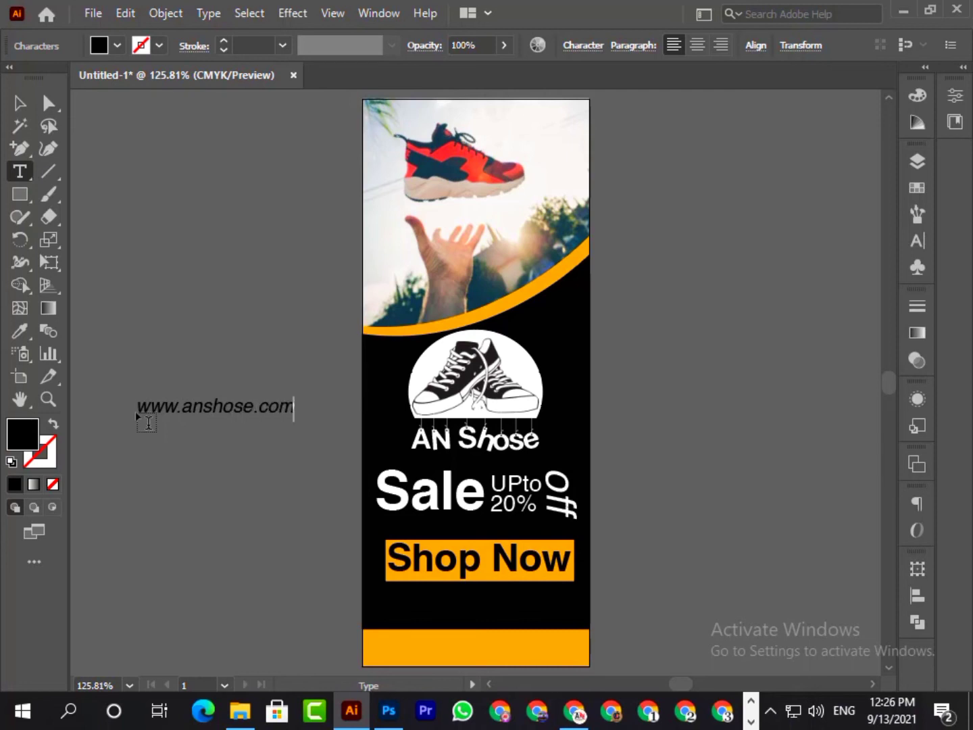
pyautogui.click(21, 102)
pyautogui.doubleClick(206, 404)
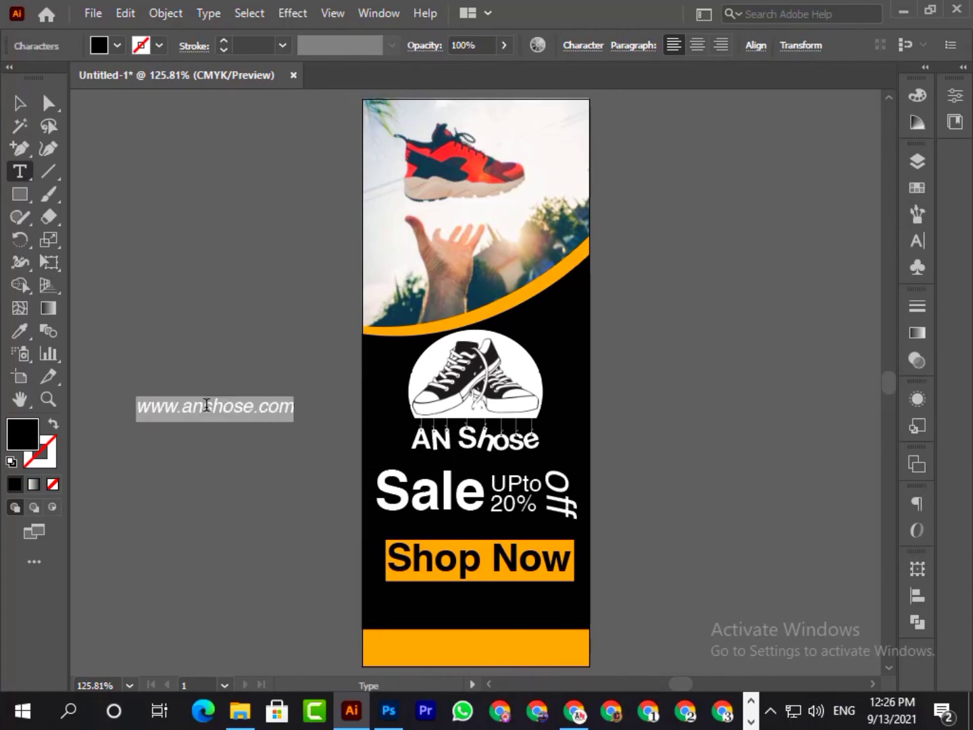
pyautogui.click(101, 34)
pyautogui.click(28, 77)
pyautogui.click(19, 103)
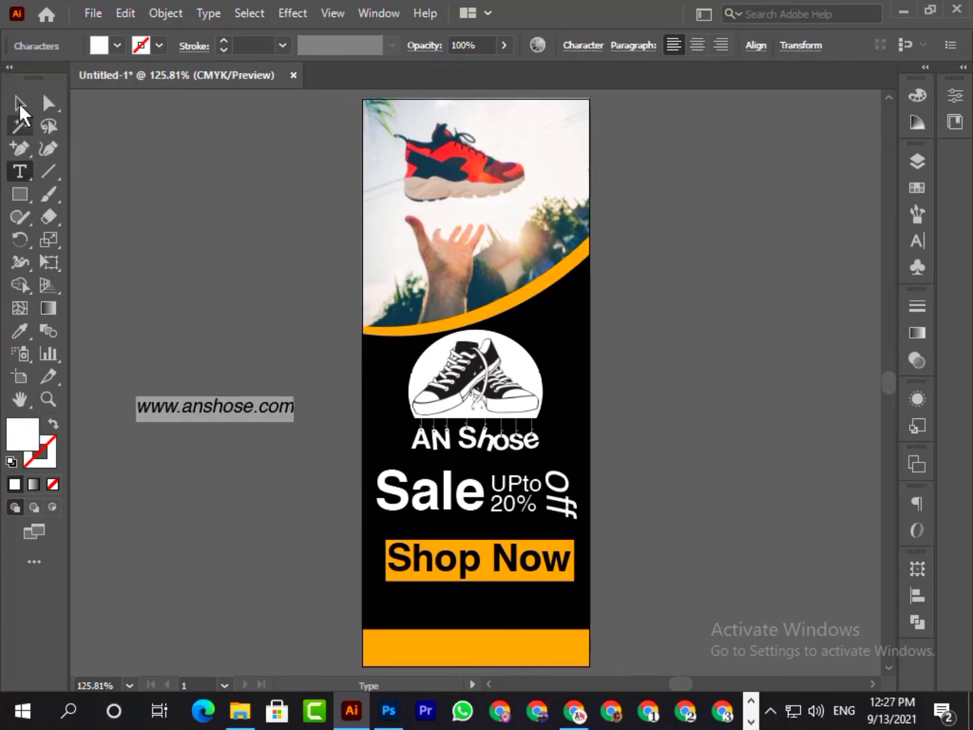
pyautogui.doubleClick(236, 411)
pyautogui.click(917, 240)
pyautogui.click(883, 206)
pyautogui.click(742, 227)
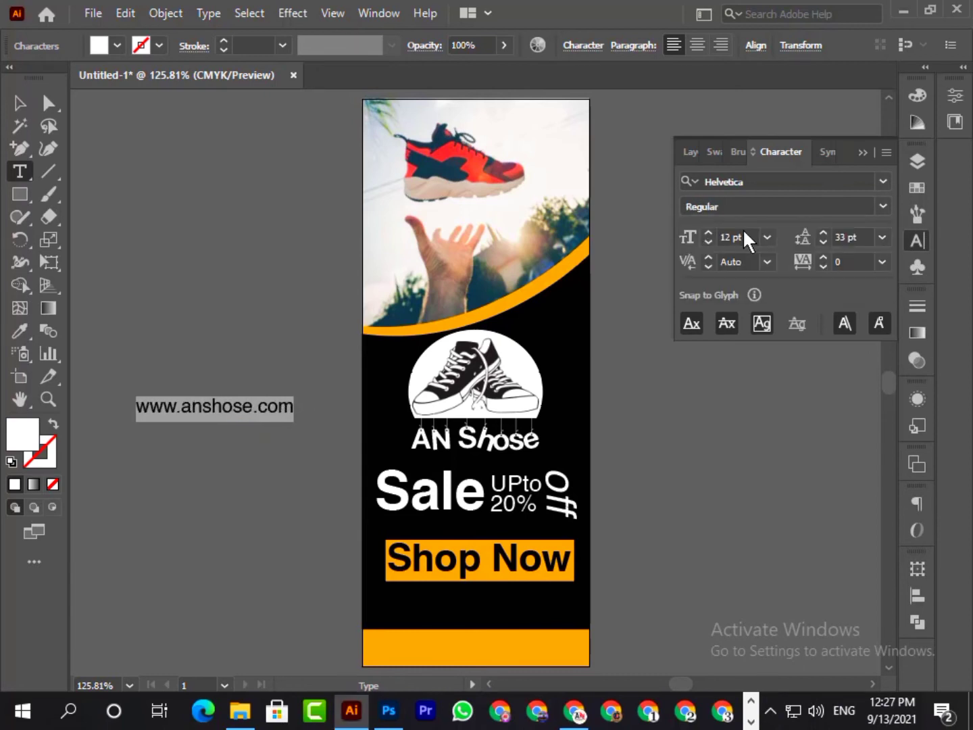
pyautogui.click(18, 103)
pyautogui.moveTo(253, 410); pyautogui.dragTo(504, 620)
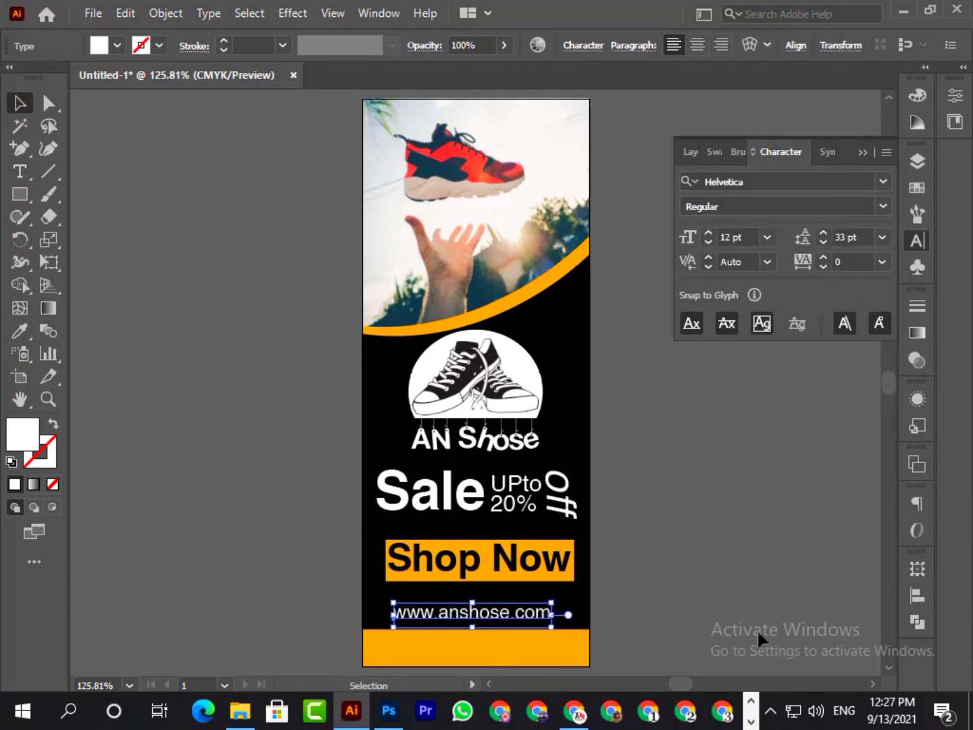
pyautogui.click(912, 597)
pyautogui.click(727, 557)
pyautogui.click(858, 502)
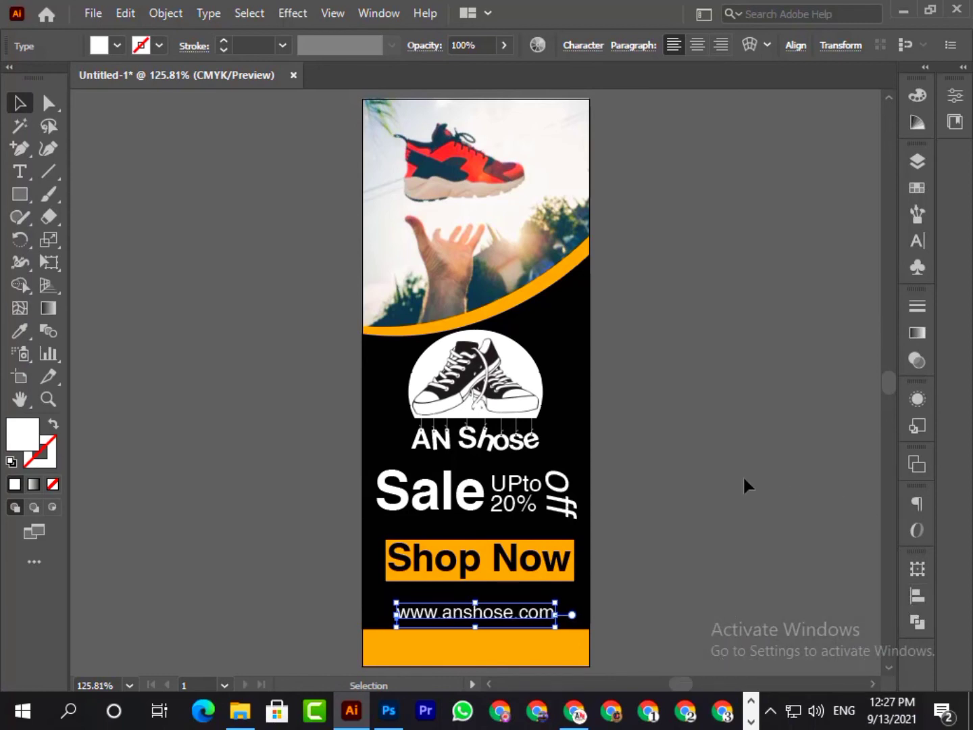
pyautogui.press('Down')
pyautogui.press('Down')
pyautogui.press('Down')
pyautogui.press('Down')
pyautogui.press('Down')
pyautogui.click(742, 475)
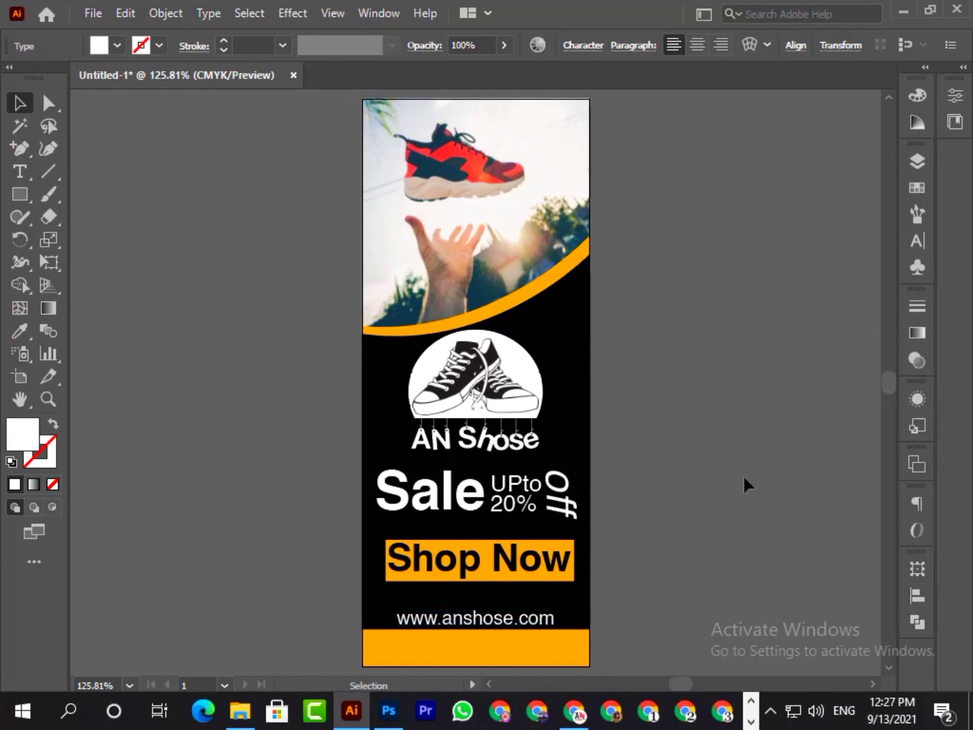
# - Move the "Shop Now" text up, mostly clear of its orange rectangle, so the rectangle can be selected
pyautogui.click(480, 580)
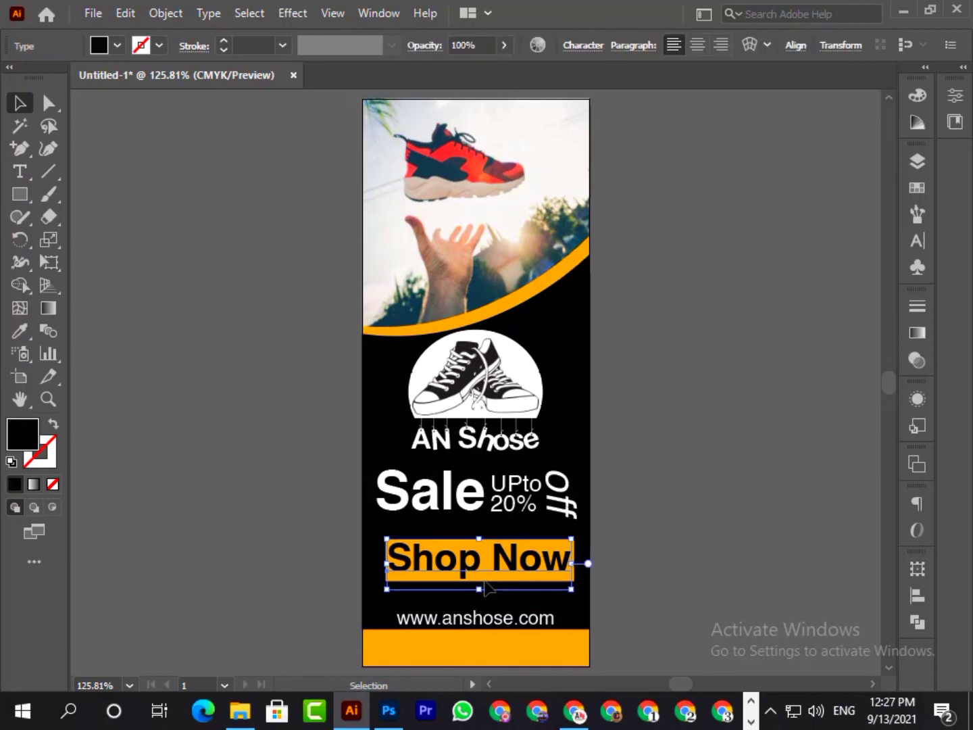
pyautogui.press('Down')
pyautogui.press('Up')
pyautogui.hotkey('shift', 'Up')
pyautogui.moveTo(479, 578); pyautogui.dragTo(479, 580)
pyautogui.press('Up')
pyautogui.press('Up')
pyautogui.press('Up')
pyautogui.press('Up')
pyautogui.press('Up')
pyautogui.press('Up')
pyautogui.press('Up')
pyautogui.press('Up')
pyautogui.press('Up')
pyautogui.press('Up')
pyautogui.press('Up')
pyautogui.press('Up')
pyautogui.press('Up')
pyautogui.press('Up')
pyautogui.press('Up')
pyautogui.press('Up')
pyautogui.press('Up')
pyautogui.press('Up')
pyautogui.press('Up')
pyautogui.press('Up')
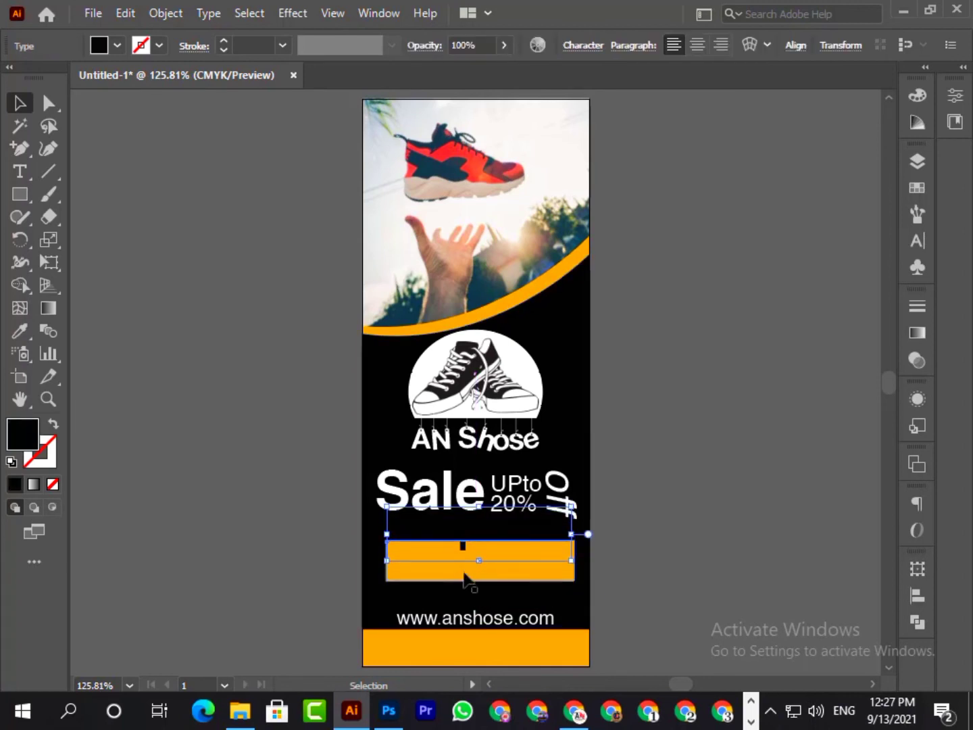
# - Lower the orange "Shop Now" rectangle toward the website address
pyautogui.click(440, 571)
pyautogui.press('Down')
pyautogui.press('Down')
pyautogui.press('Down')
pyautogui.press('Down')
pyautogui.press('Down')
pyautogui.press('Down')
pyautogui.press('Down')
pyautogui.press('Down')
pyautogui.press('Down')
pyautogui.press('Down')
pyautogui.press('Down')
pyautogui.press('Down')
pyautogui.press('Down')
pyautogui.press('Down')
pyautogui.press('Down')
pyautogui.press('Down')
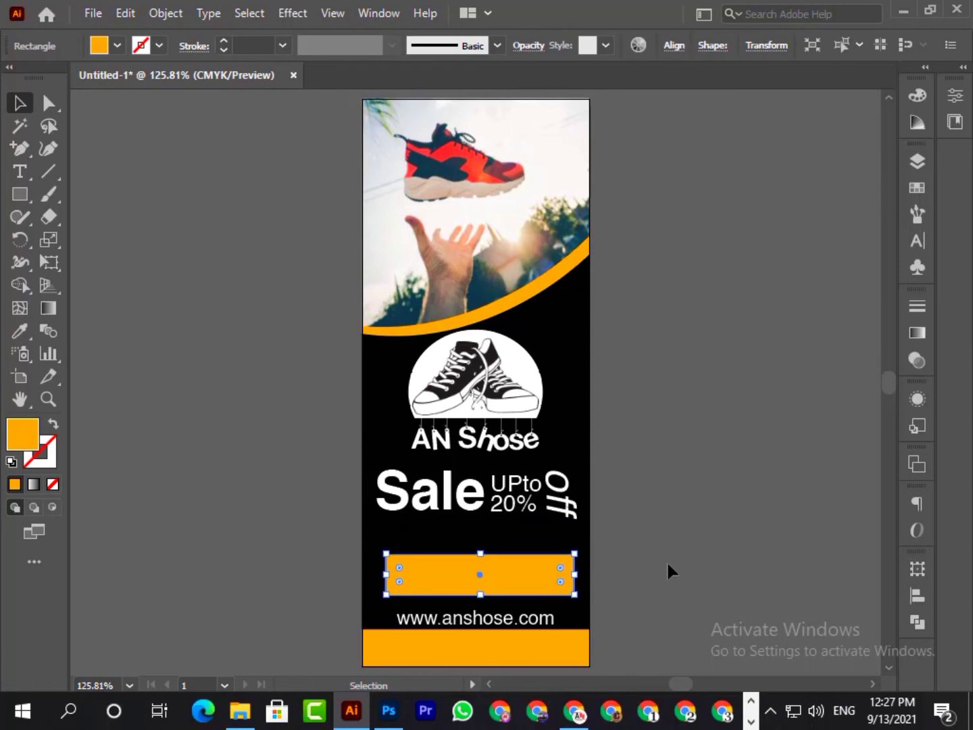
pyautogui.press('Down')
# - Move the "Shop Now" text back down onto the lowered orange rectangle
pyautogui.click(491, 538)
pyautogui.press('Down')
pyautogui.press('Down')
pyautogui.press('Down')
pyautogui.press('Down')
pyautogui.press('Down')
pyautogui.press('Down')
pyautogui.press('Down')
pyautogui.press('Down')
pyautogui.press('Down')
pyautogui.press('Down')
pyautogui.press('Down')
pyautogui.press('Down')
pyautogui.press('Down')
pyautogui.press('Down')
pyautogui.press('Down')
pyautogui.press('Down')
pyautogui.press('Down')
pyautogui.press('Down')
pyautogui.press('Down')
pyautogui.press('Down')
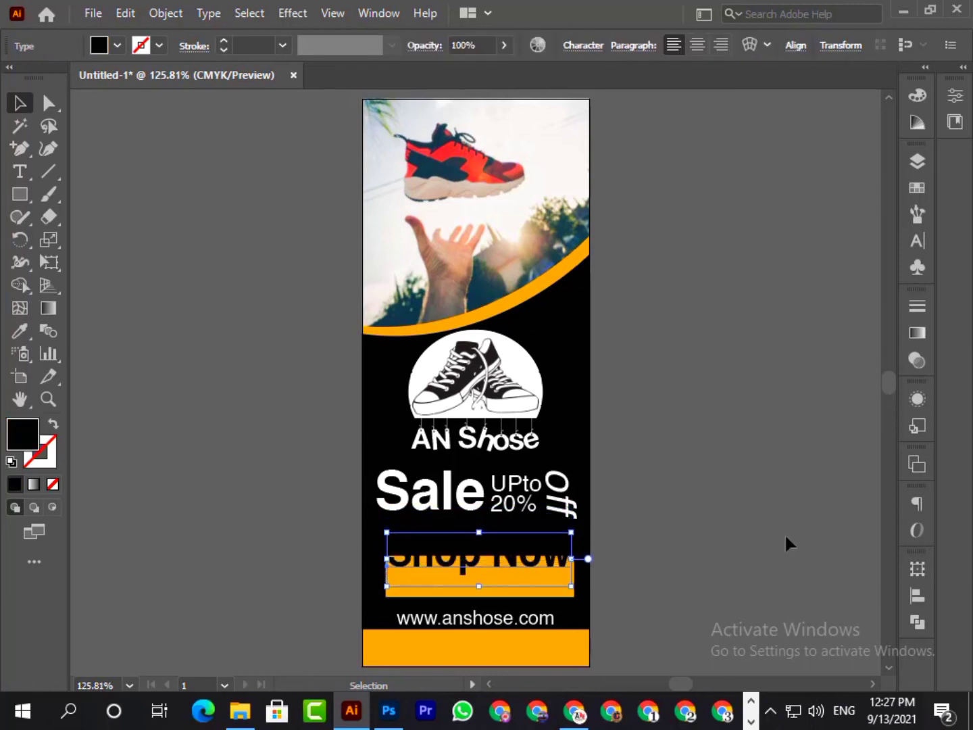
pyautogui.press('Up')
pyautogui.press('Up')
pyautogui.press('Up')
pyautogui.press('Up')
pyautogui.press('Up')
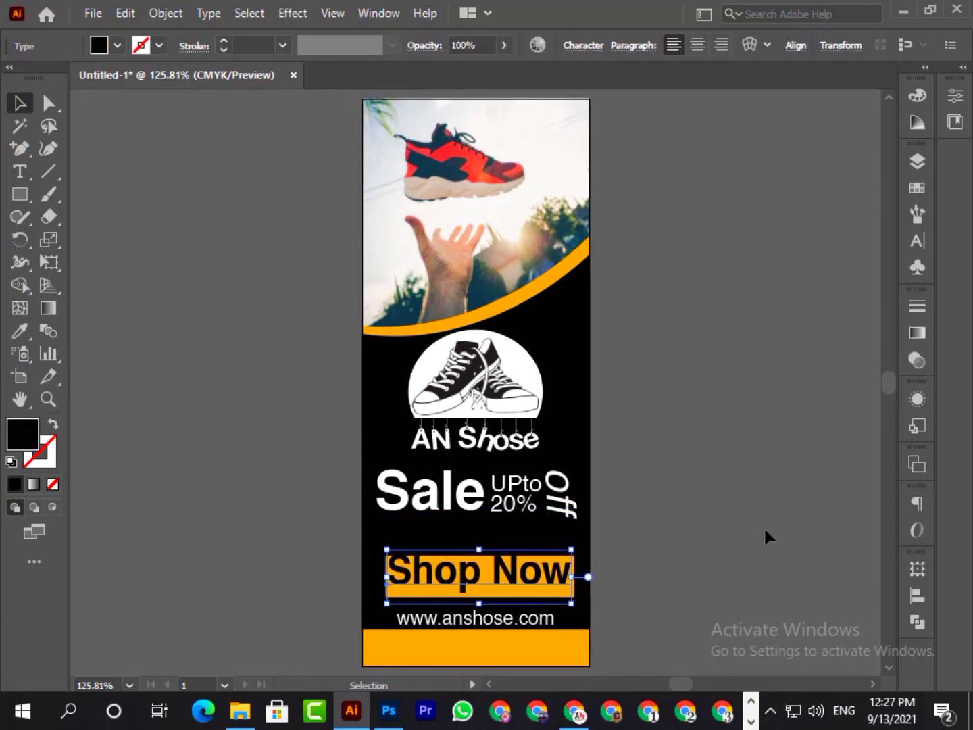
pyautogui.press('Down')
pyautogui.press('Down')
pyautogui.click(765, 529)
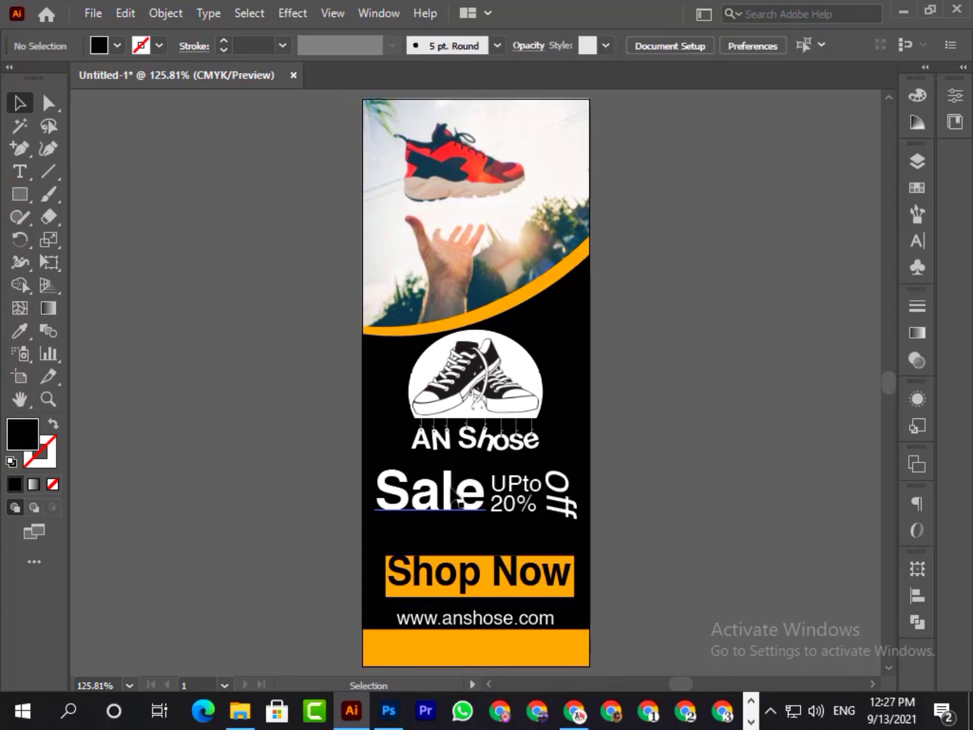
# - Shift the "Shop Now" text up out of the way and raise its orange rectangle slightly
pyautogui.click(476, 592)
pyautogui.hotkey('shift', 'Up')
pyautogui.hotkey('shift', 'Up')
pyautogui.hotkey('shift', 'Up')
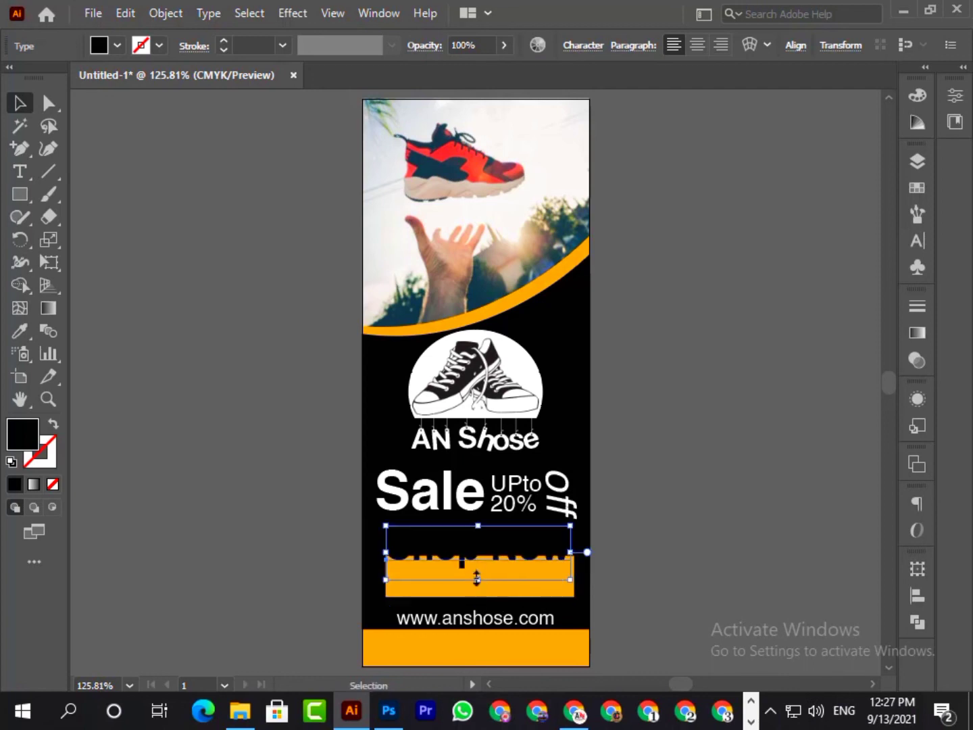
pyautogui.click(457, 593)
pyautogui.press('Up')
pyautogui.press('Up')
pyautogui.press('Up')
pyautogui.press('Up')
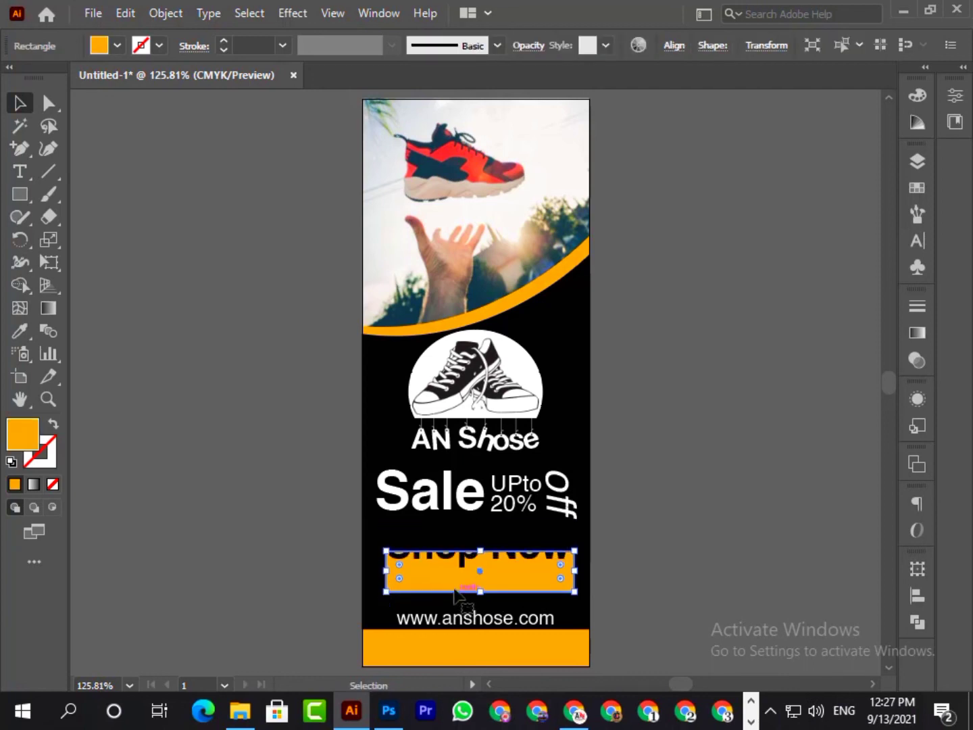
# - Lower the "Shop Now" text until it sits inside the raised orange rectangle
pyautogui.click(460, 560)
pyautogui.press('Down')
pyautogui.press('Down')
pyautogui.press('Down')
pyautogui.press('Down')
pyautogui.press('Down')
pyautogui.press('Down')
pyautogui.press('Down')
pyautogui.press('Down')
pyautogui.press('Down')
pyautogui.press('Down')
pyautogui.press('Down')
pyautogui.press('Down')
pyautogui.press('Down')
pyautogui.press('Down')
pyautogui.press('Down')
pyautogui.press('Down')
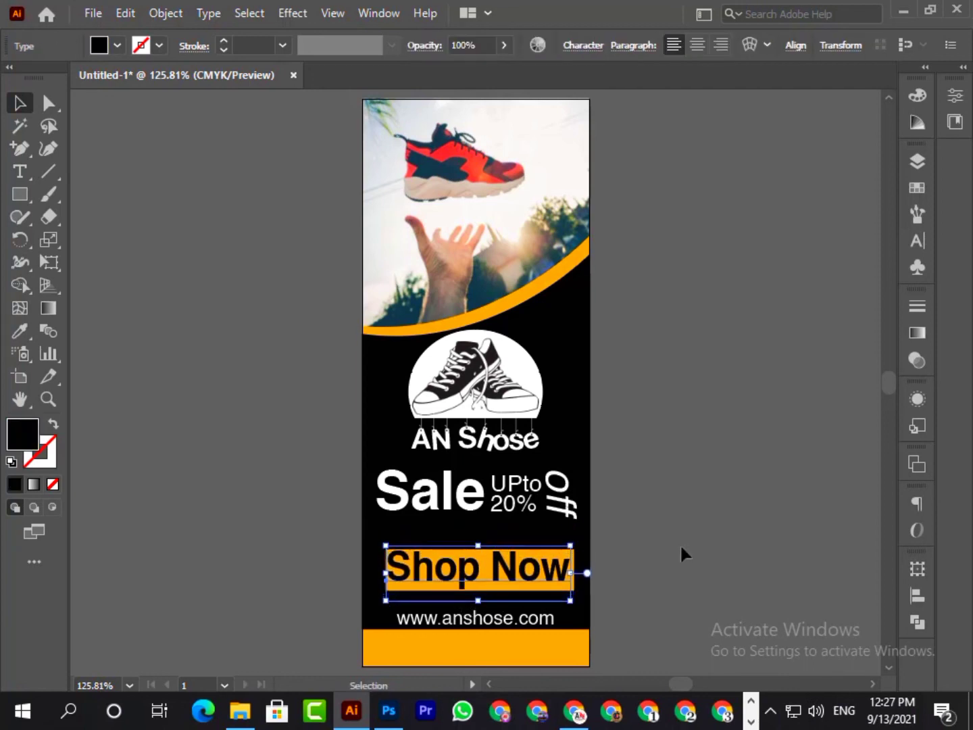
pyautogui.click(678, 541)
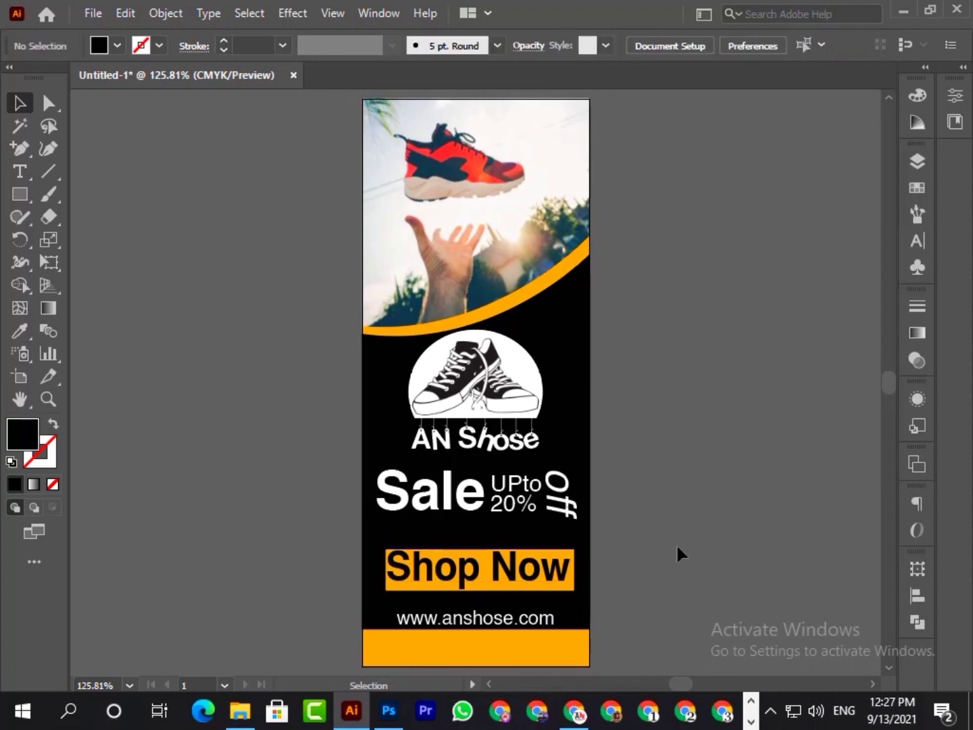
# - Select "Sale", "UPto 20%" and "Off" together and move them down, leaving a gap below the logo
pyautogui.moveTo(433, 489); pyautogui.dragTo(526, 502)
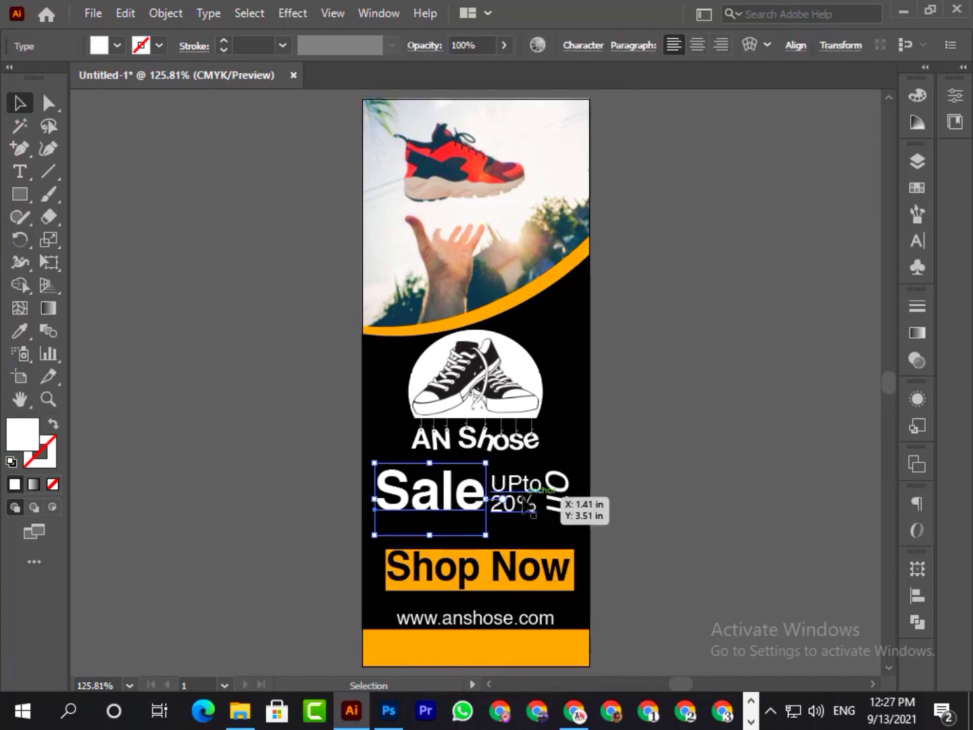
pyautogui.press('z')
pyautogui.click(522, 497)
pyautogui.scroll(3, 641, 514)
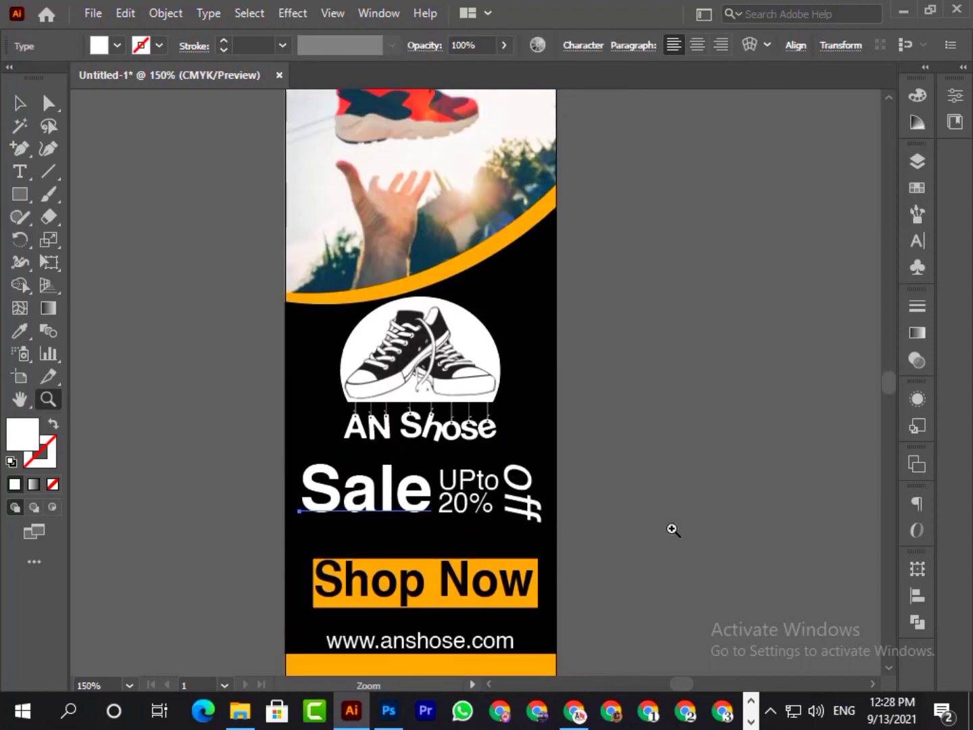
pyautogui.scroll(-1, 608, 486)
pyautogui.click(19, 103)
pyautogui.keyDown('shift'); pyautogui.click(463, 464); pyautogui.keyUp('shift')
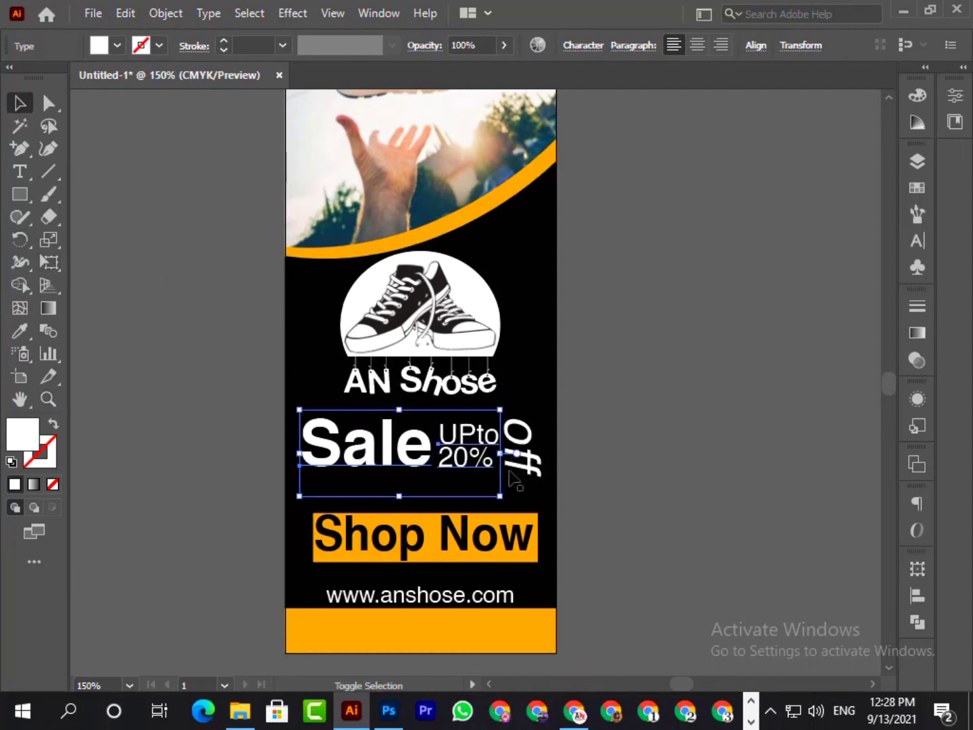
pyautogui.keyDown('shift'); pyautogui.click(516, 459); pyautogui.keyUp('shift')
pyautogui.press('Down')
pyautogui.press('Down')
pyautogui.press('Down')
pyautogui.press('Down')
pyautogui.press('Down')
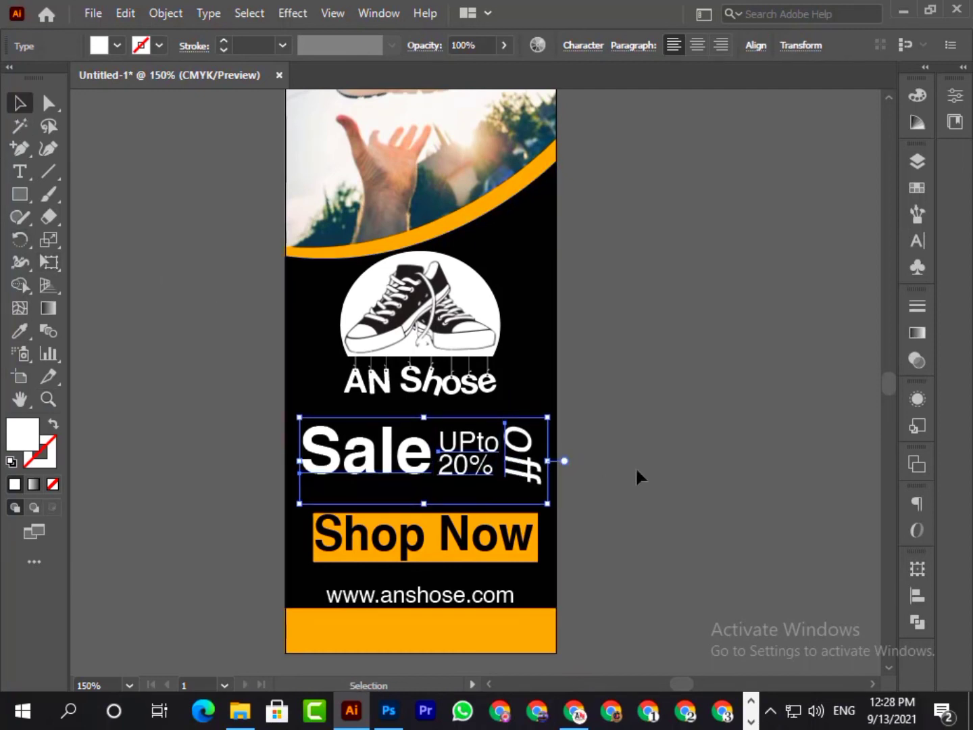
pyautogui.click(639, 471)
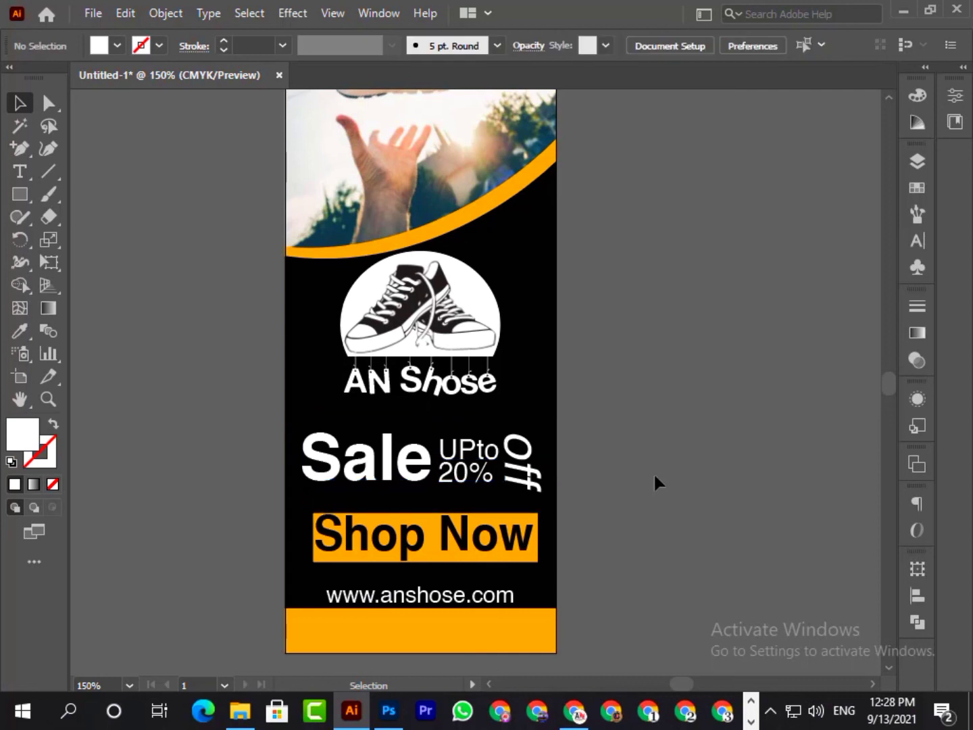
# - Draw a straight horizontal Pen tool line across the full banner width between the logo and the sale text
pyautogui.moveTo(20, 147); pyautogui.dragTo(82, 148)
pyautogui.click(285, 410)
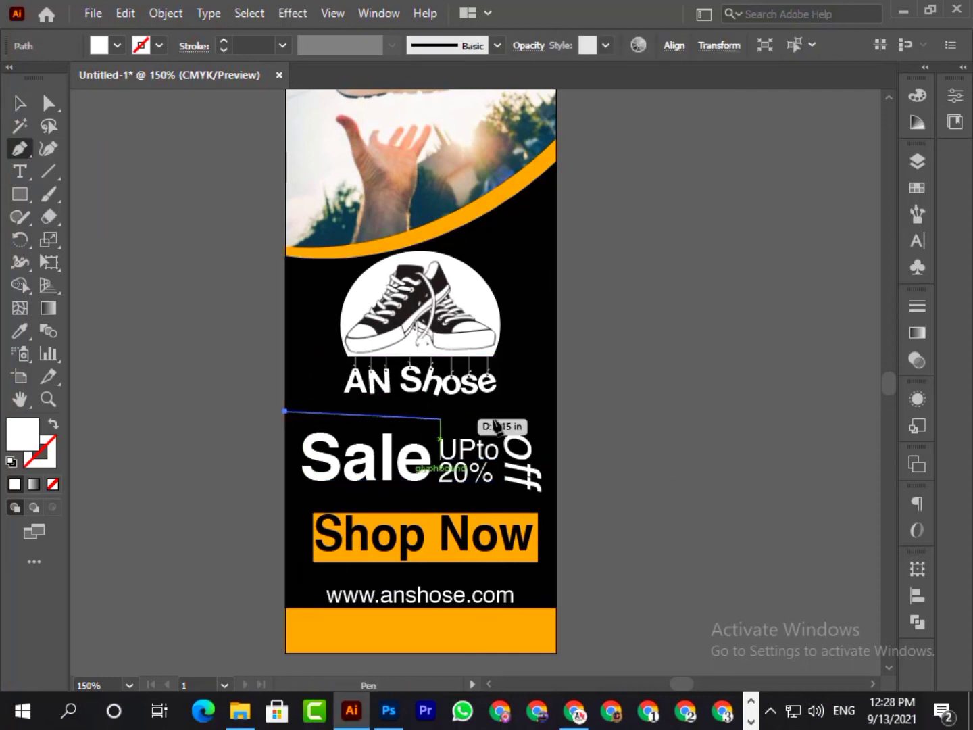
pyautogui.click(556, 410)
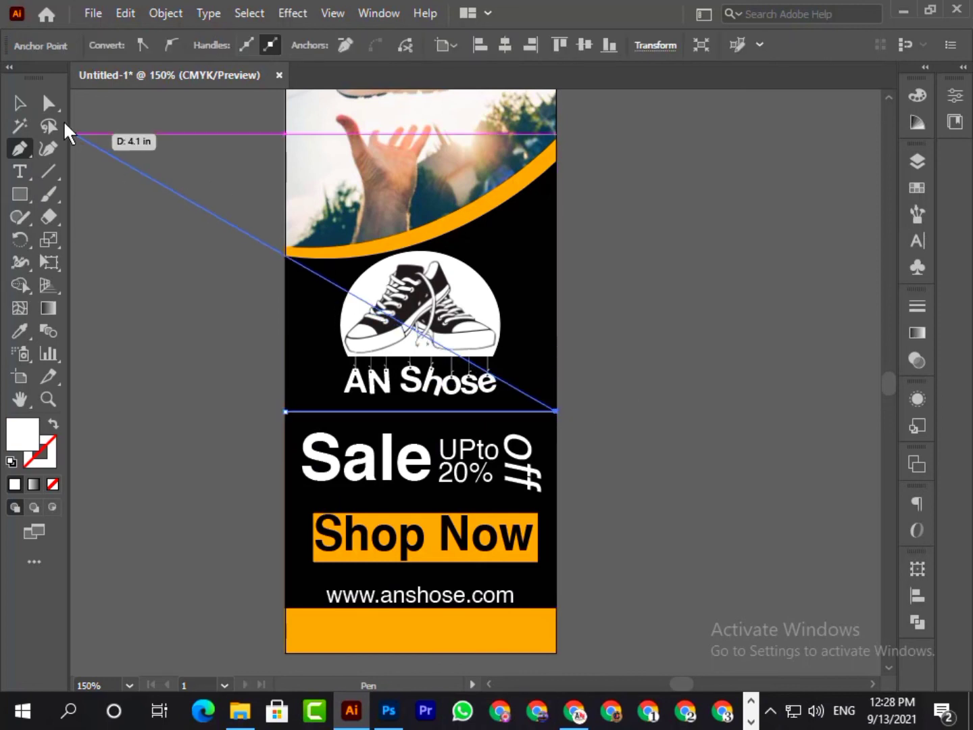
pyautogui.click(20, 102)
pyautogui.click(248, 347)
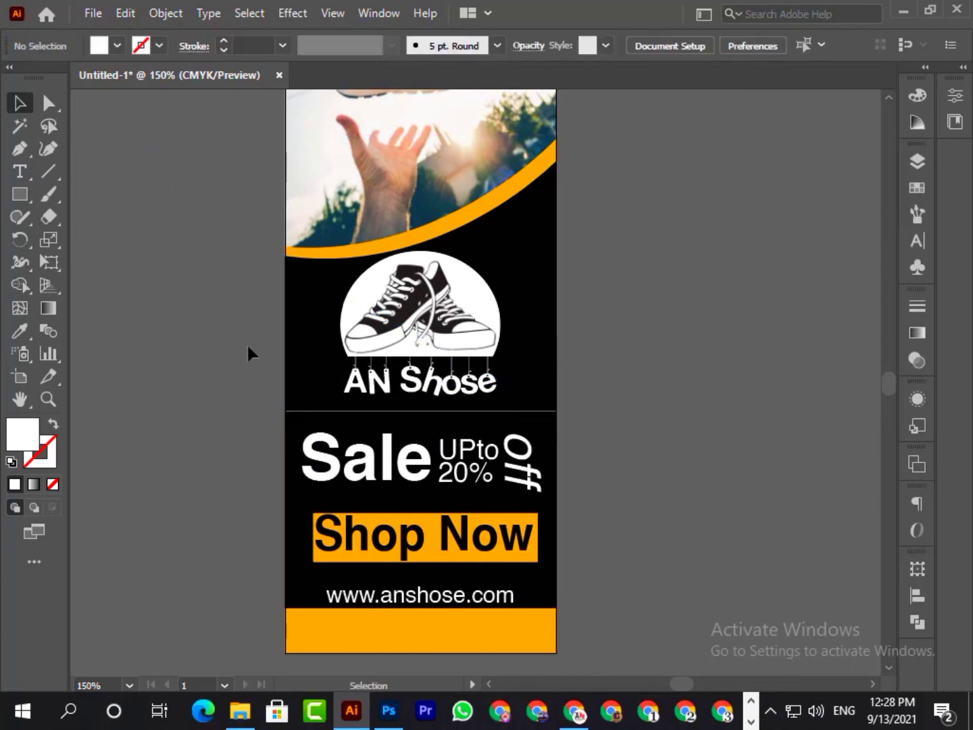
# - Try to set no fill and a white stroke for the divider line
pyautogui.click(118, 46)
pyautogui.click(12, 79)
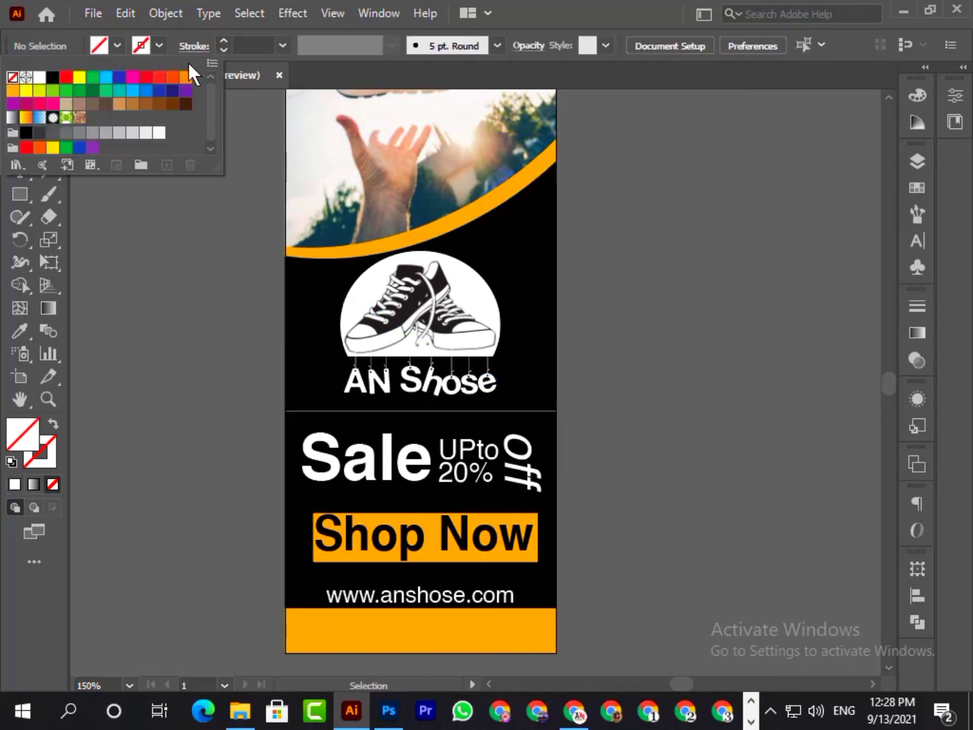
pyautogui.click(141, 46)
pyautogui.click(33, 79)
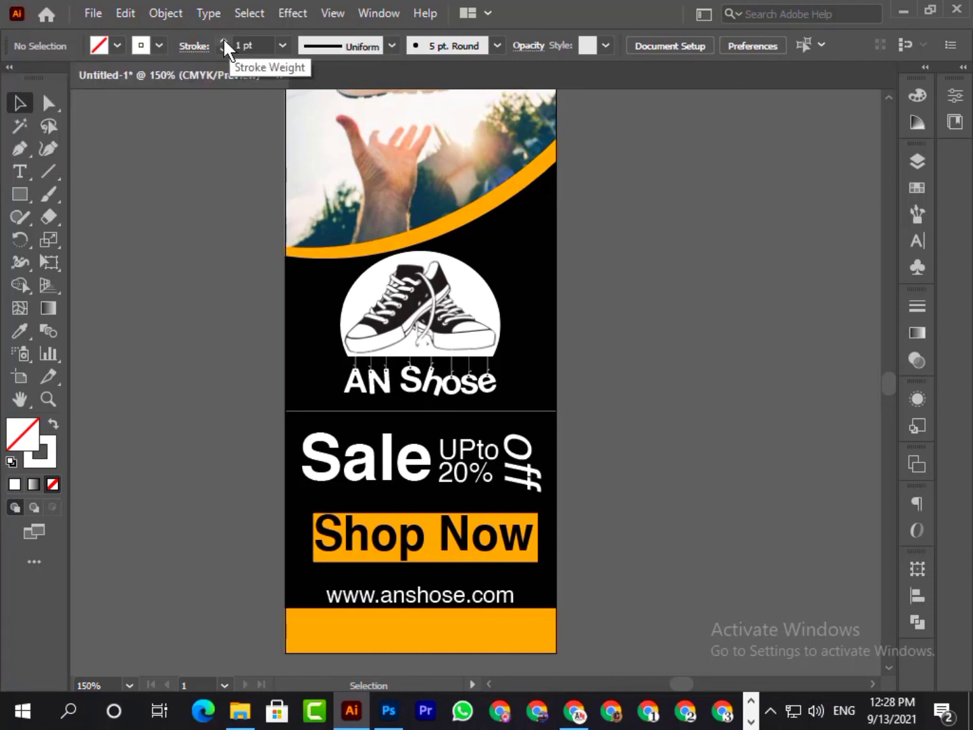
# - Give the divider line below the logo a white 0.5 pt stroke
pyautogui.click(332, 410)
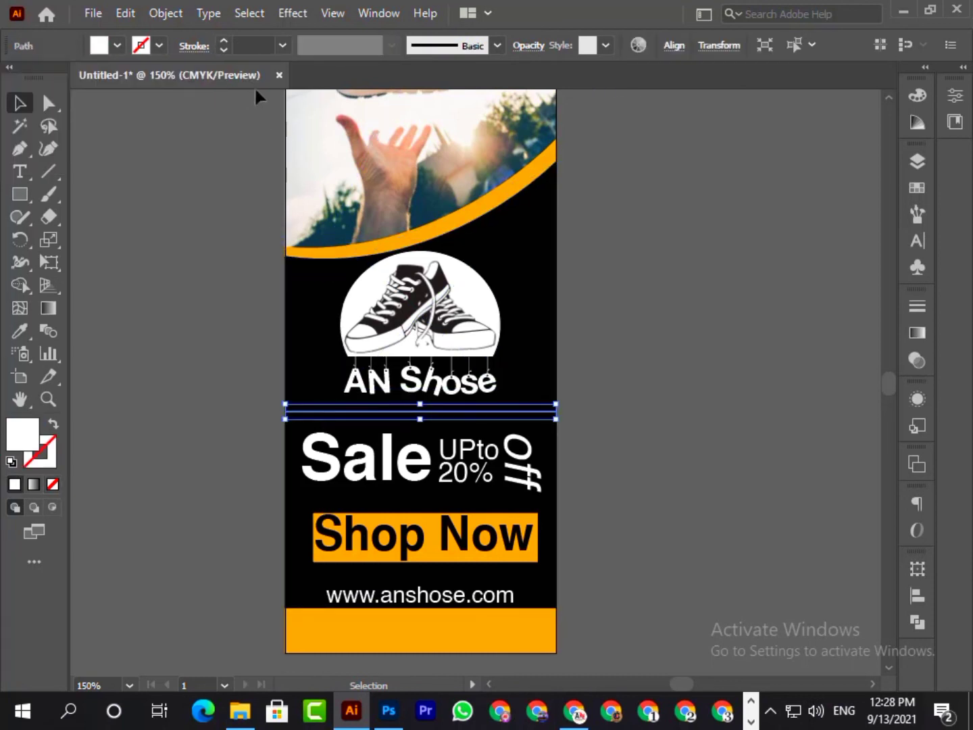
pyautogui.click(224, 42)
pyautogui.click(166, 202)
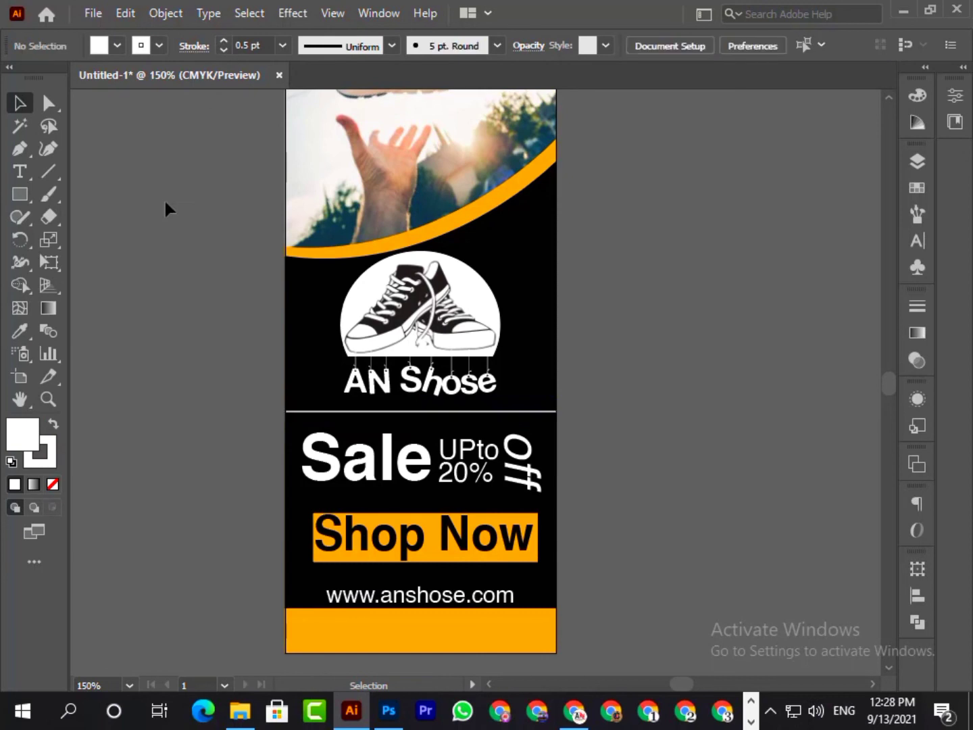
# - Duplicate the website text onto the orange strip at the banner's base and make the copy black
pyautogui.click(132, 684)
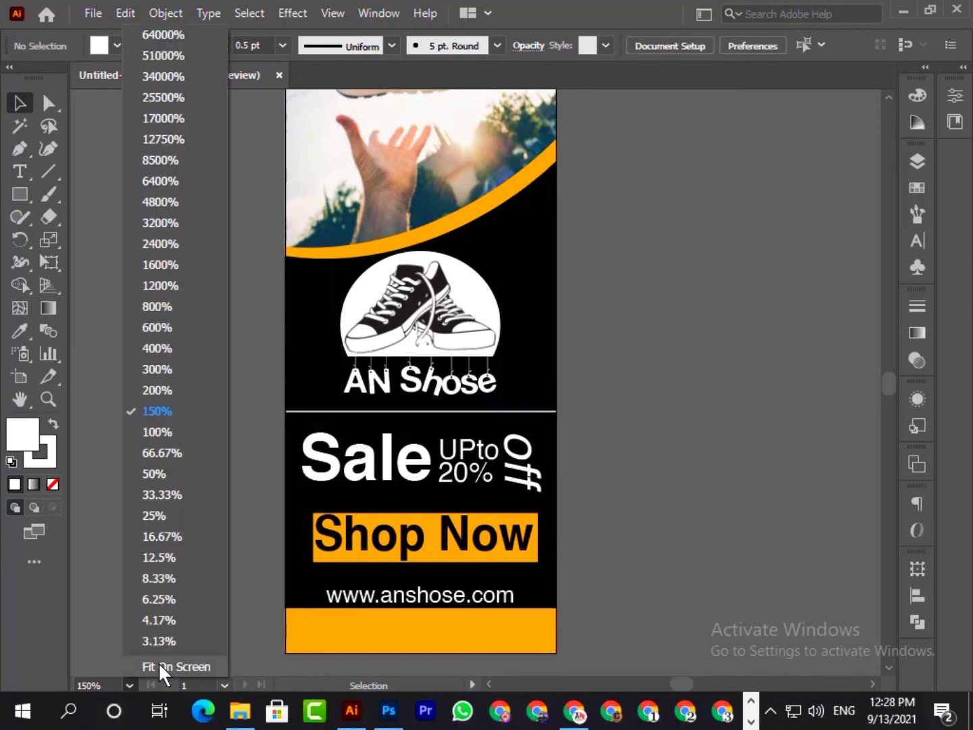
pyautogui.click(162, 666)
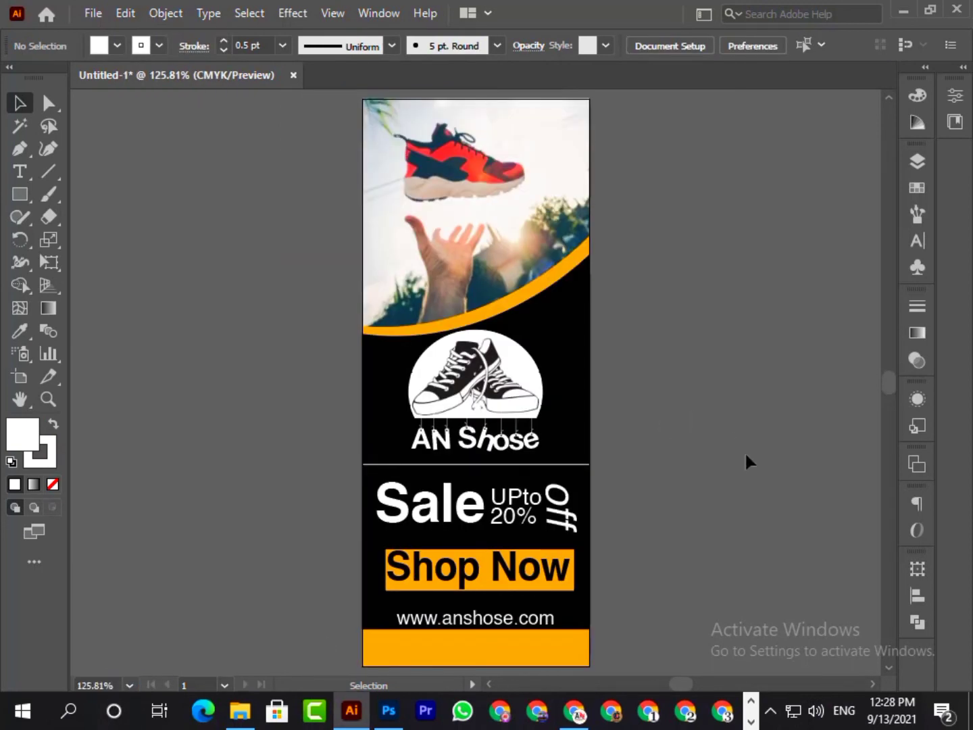
pyautogui.moveTo(465, 620); pyautogui.dragTo(460, 647)
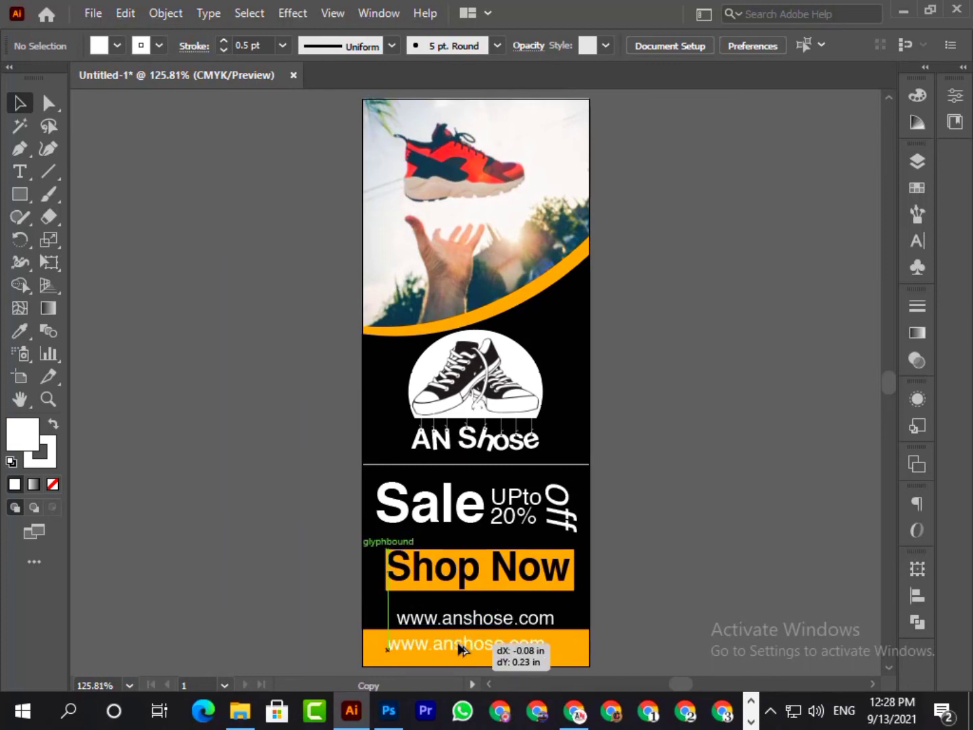
pyautogui.doubleClick(458, 647)
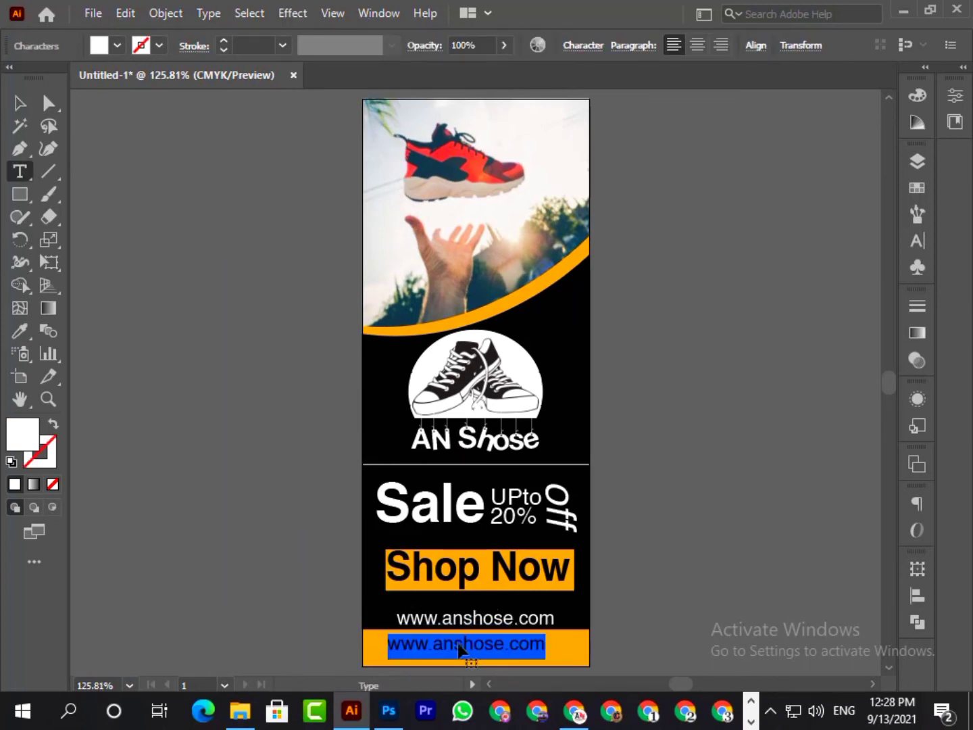
pyautogui.click(101, 46)
pyautogui.click(53, 79)
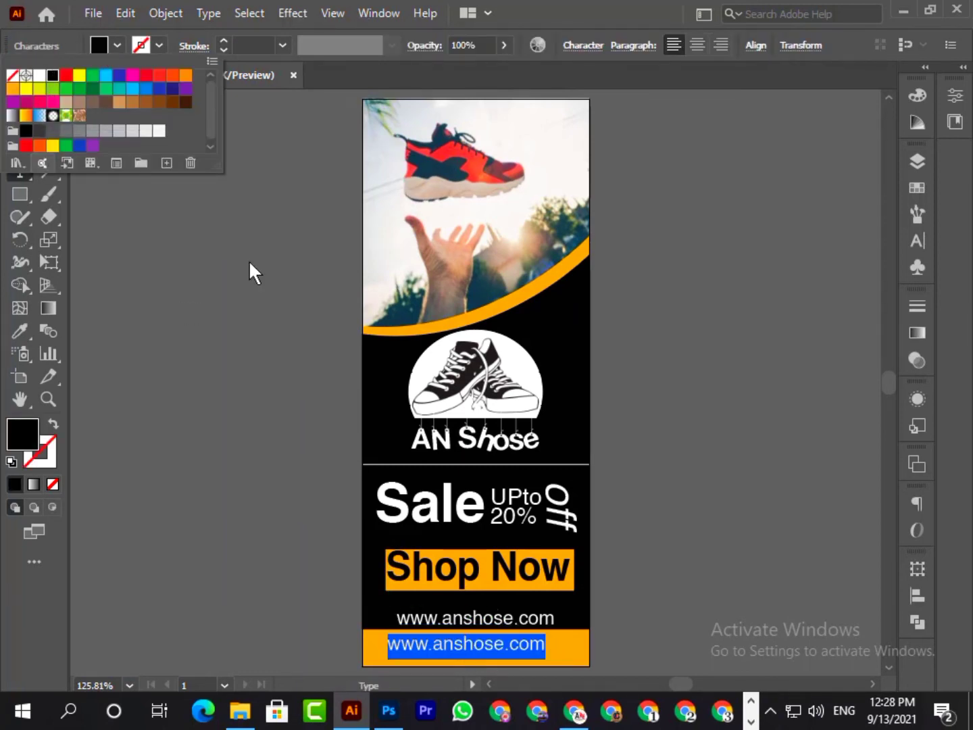
pyautogui.press('Escape')
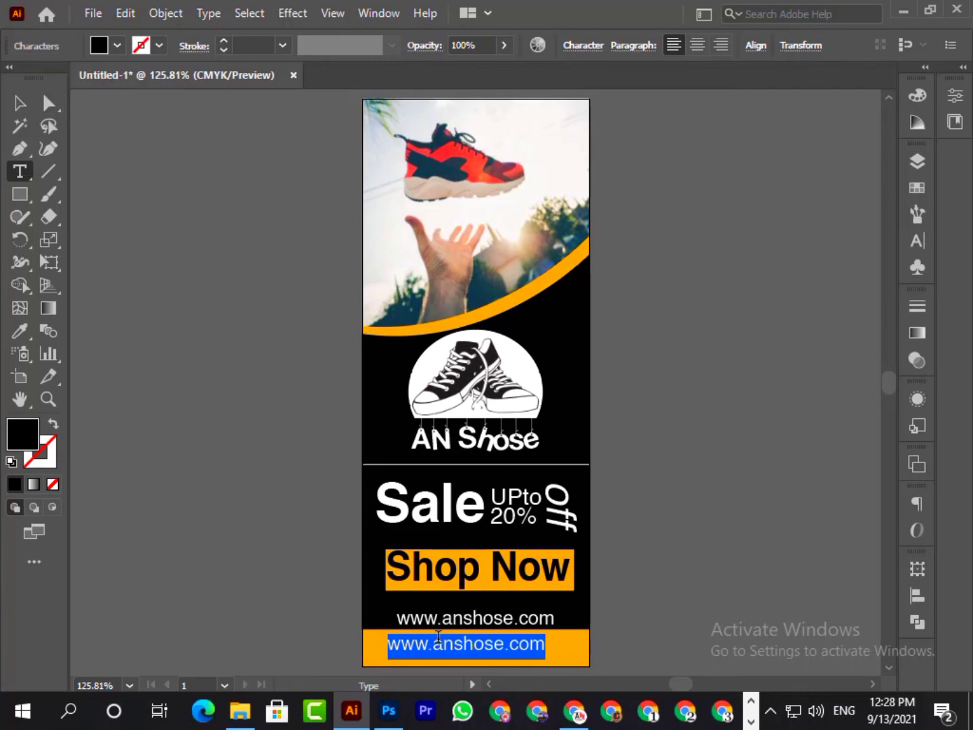
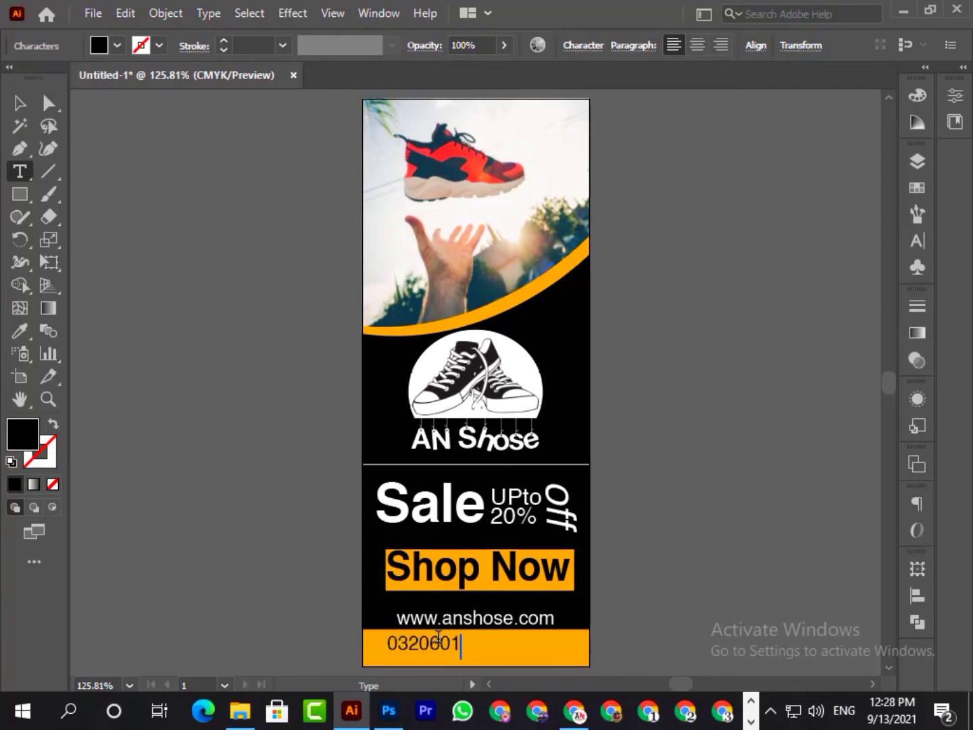
# - Replace the duplicated text on the orange strip with the shop's contact phone number
pyautogui.click(21, 105)
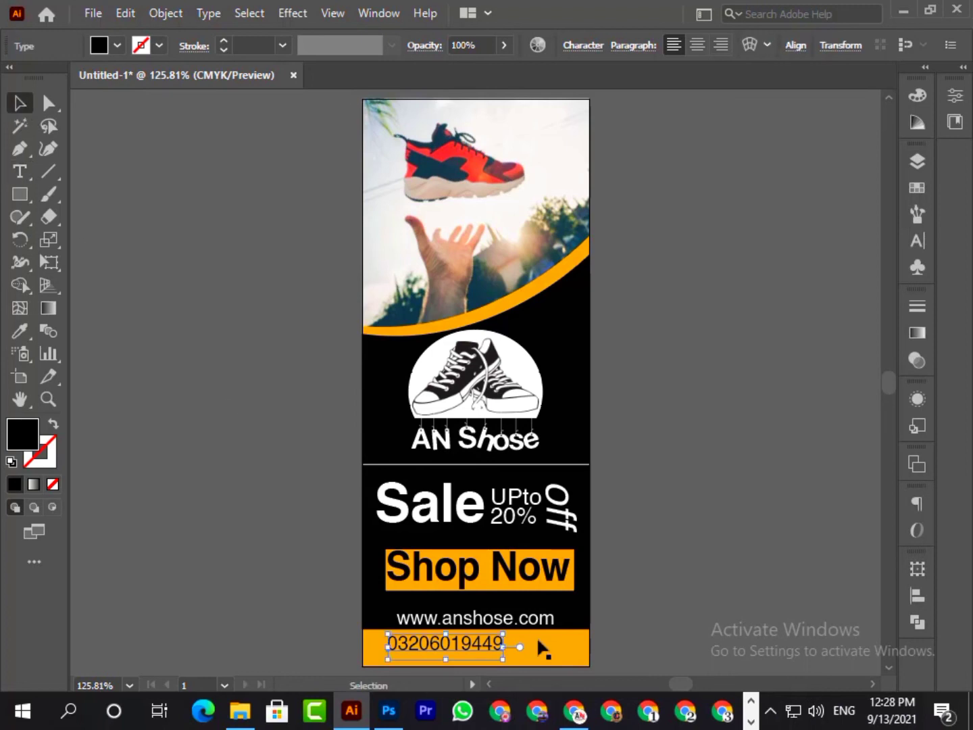
# - Set the phone number text to the Helvetica Bold style
pyautogui.doubleClick(423, 648)
pyautogui.hotkey('ctrl', 'a')
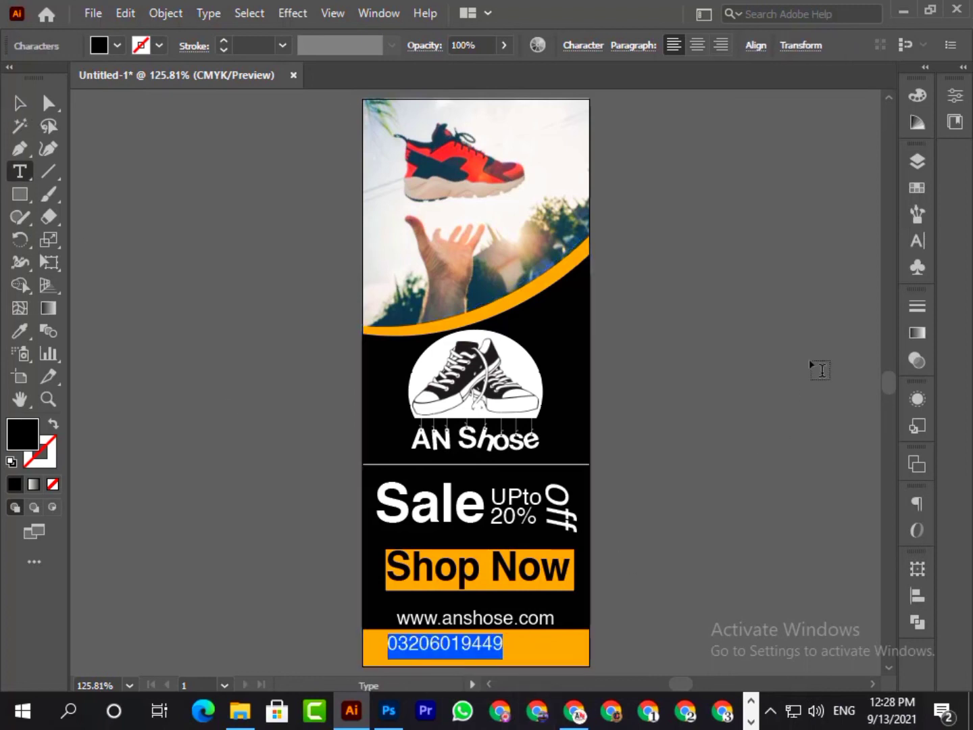
pyautogui.click(919, 236)
pyautogui.click(887, 206)
pyautogui.click(730, 270)
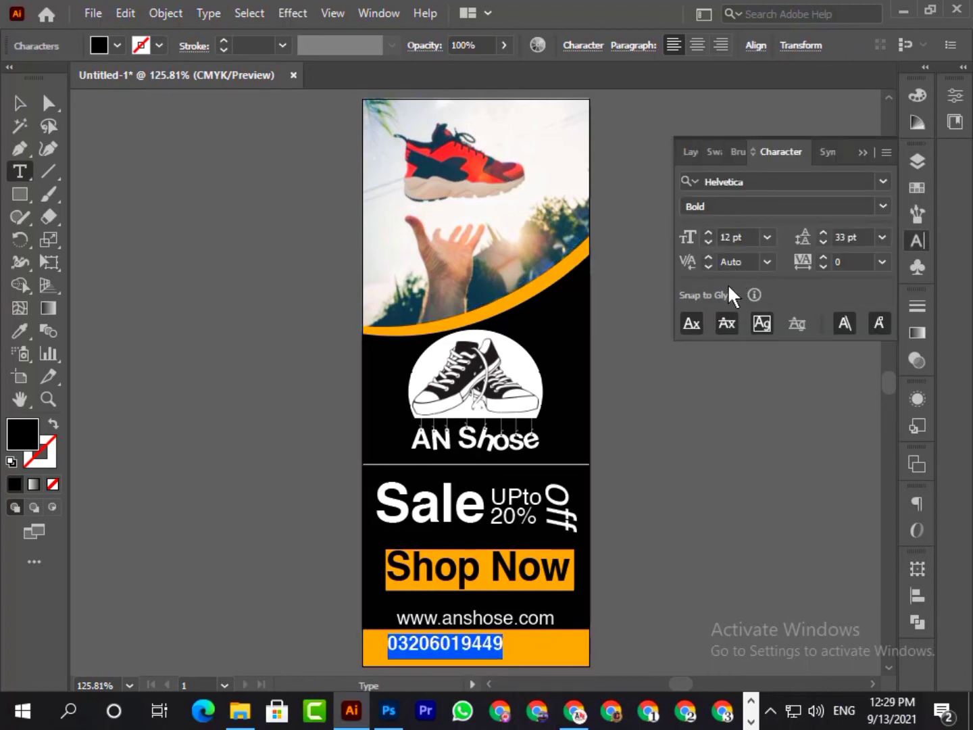
pyautogui.click(21, 105)
pyautogui.click(917, 239)
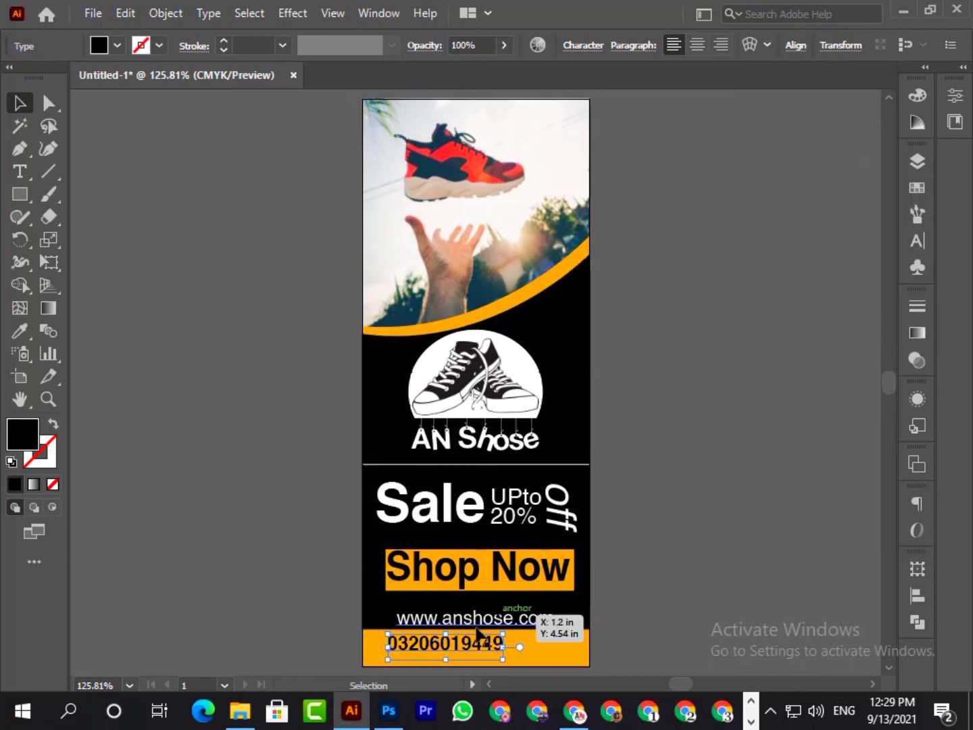
# - Enlarge the phone number to nearly fill the orange strip and center it horizontally on the banner
pyautogui.moveTo(545, 669); pyautogui.dragTo(587, 622)
pyautogui.moveTo(388, 624); pyautogui.dragTo(367, 620)
pyautogui.moveTo(473, 644); pyautogui.dragTo(473, 655)
pyautogui.click(917, 595)
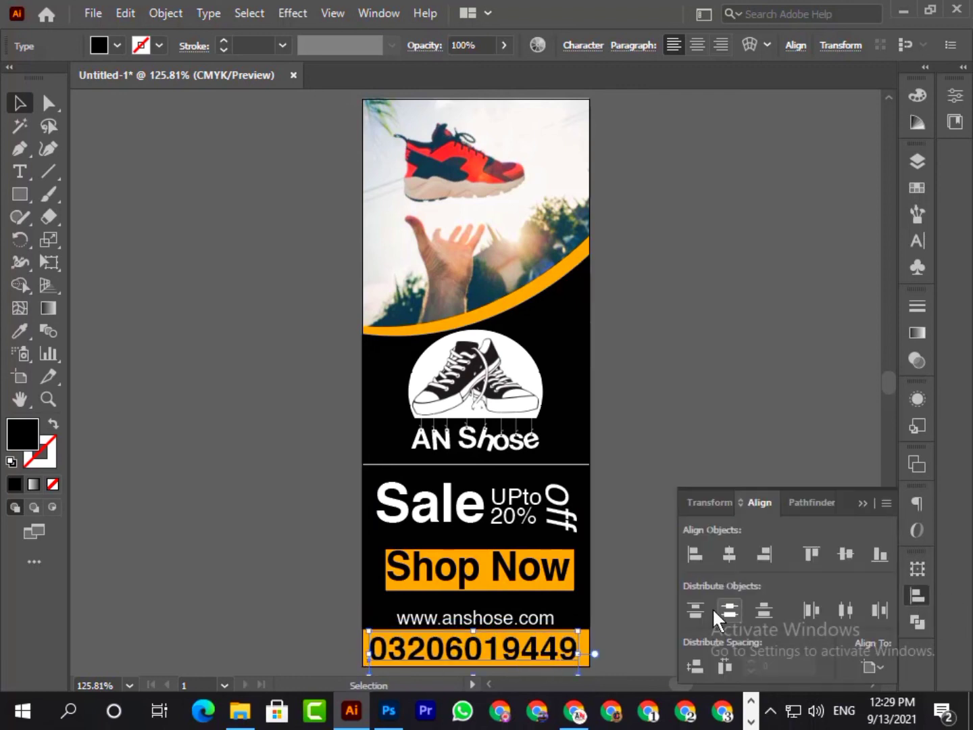
pyautogui.click(728, 558)
pyautogui.click(791, 481)
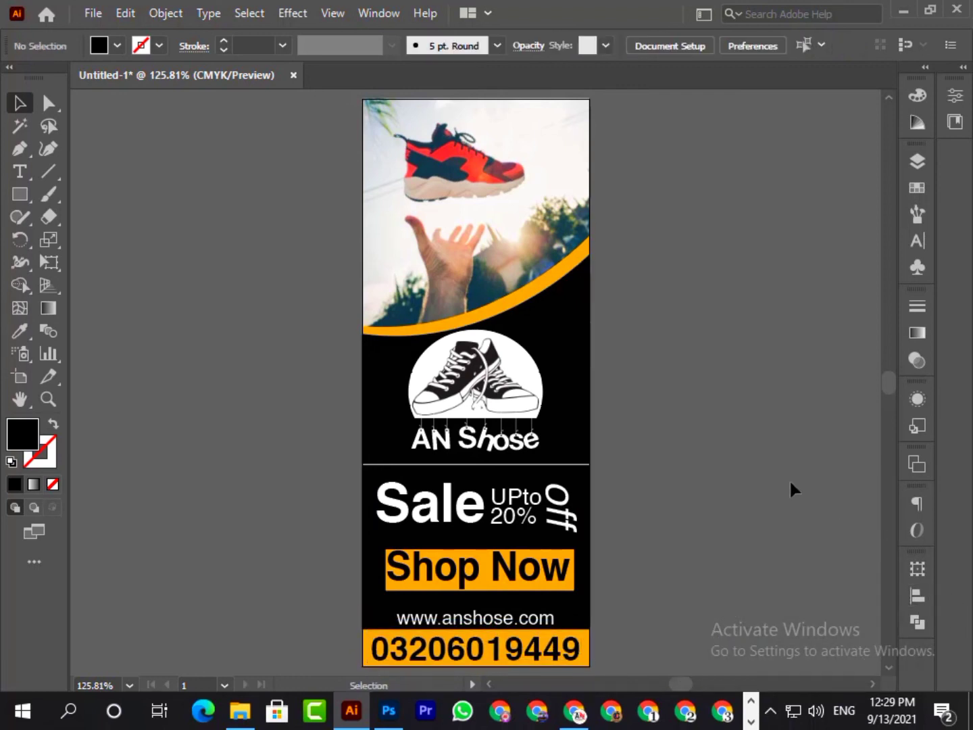
pyautogui.moveTo(547, 618); pyautogui.dragTo(548, 616)
pyautogui.click(781, 550)
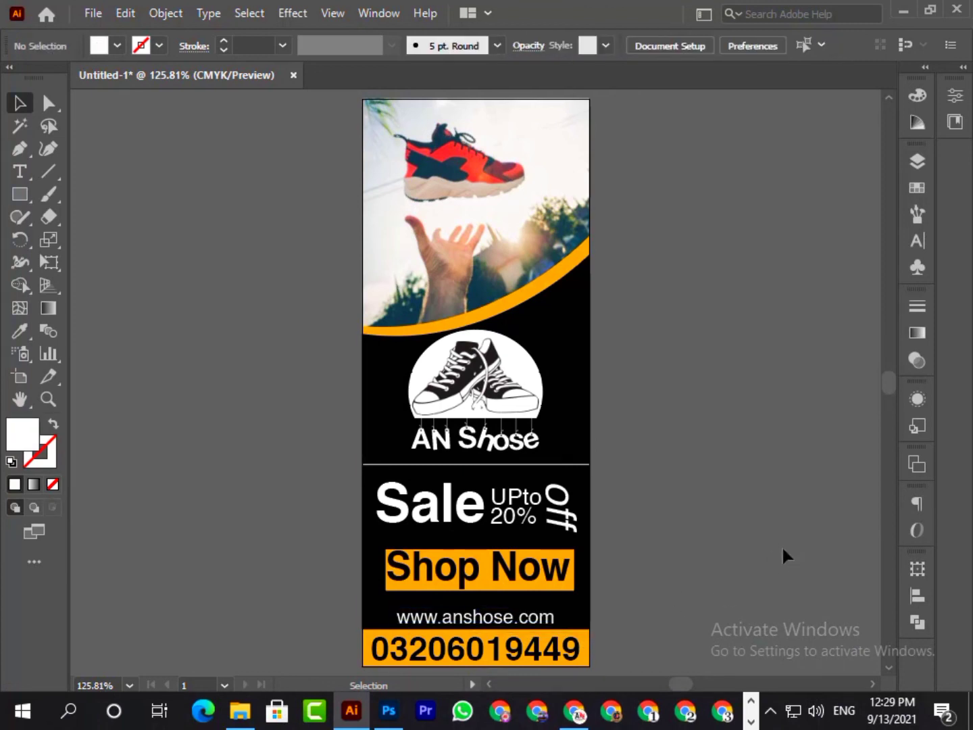
pyautogui.moveTo(874, 679); pyautogui.dragTo(874, 680)
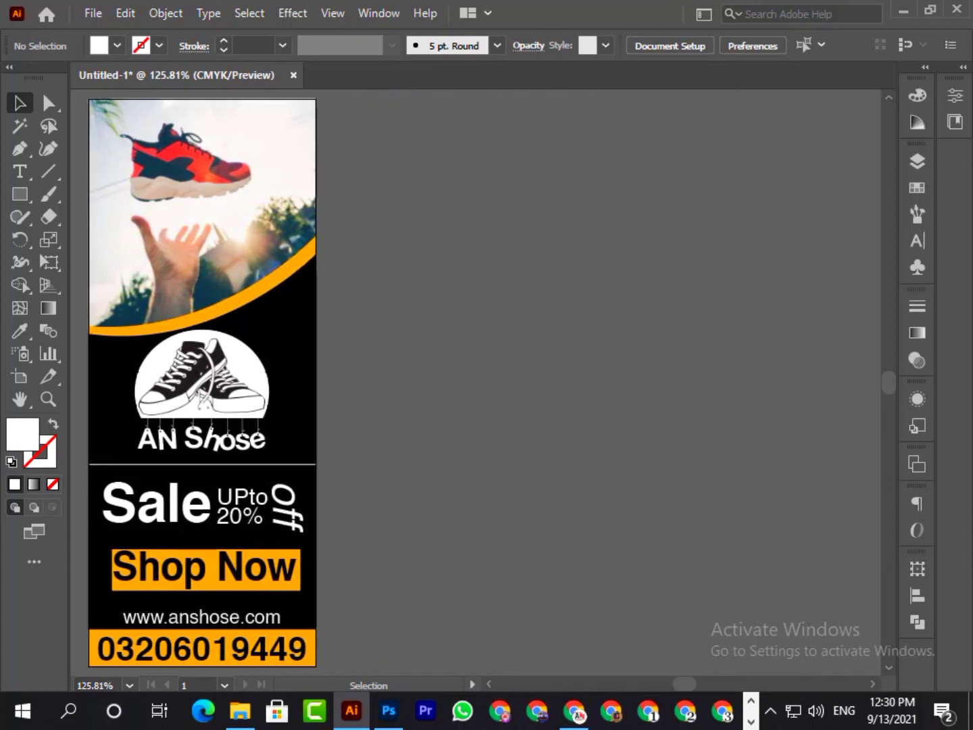